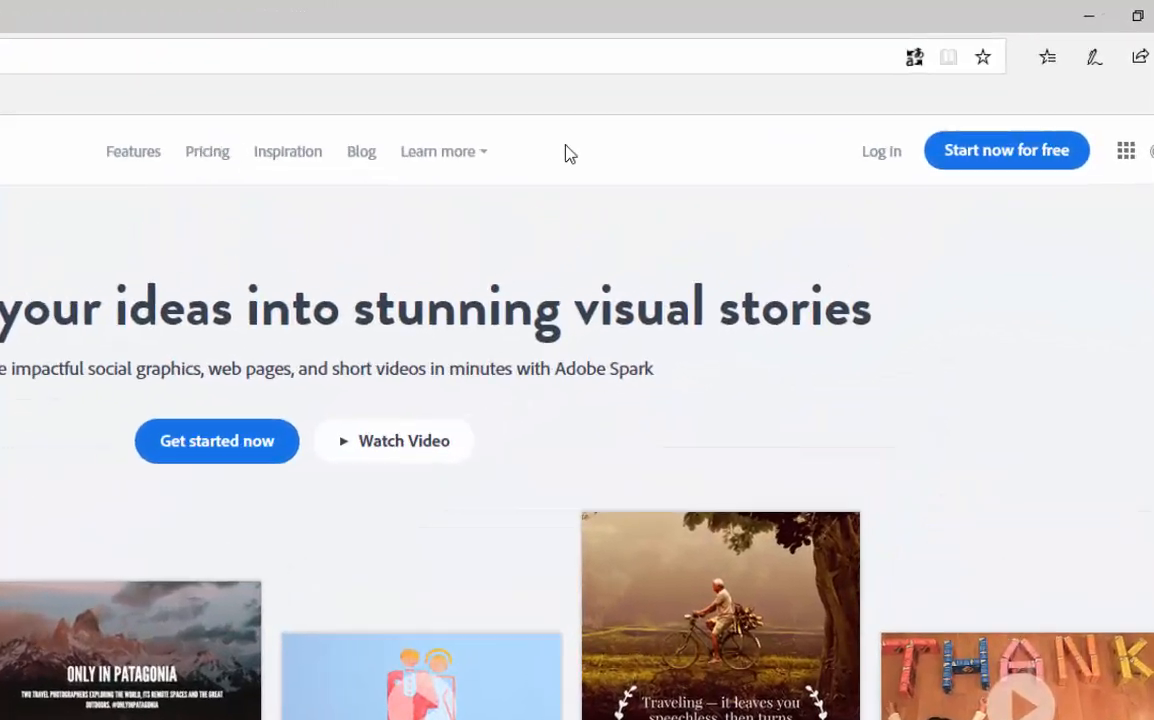
click(686, 104)
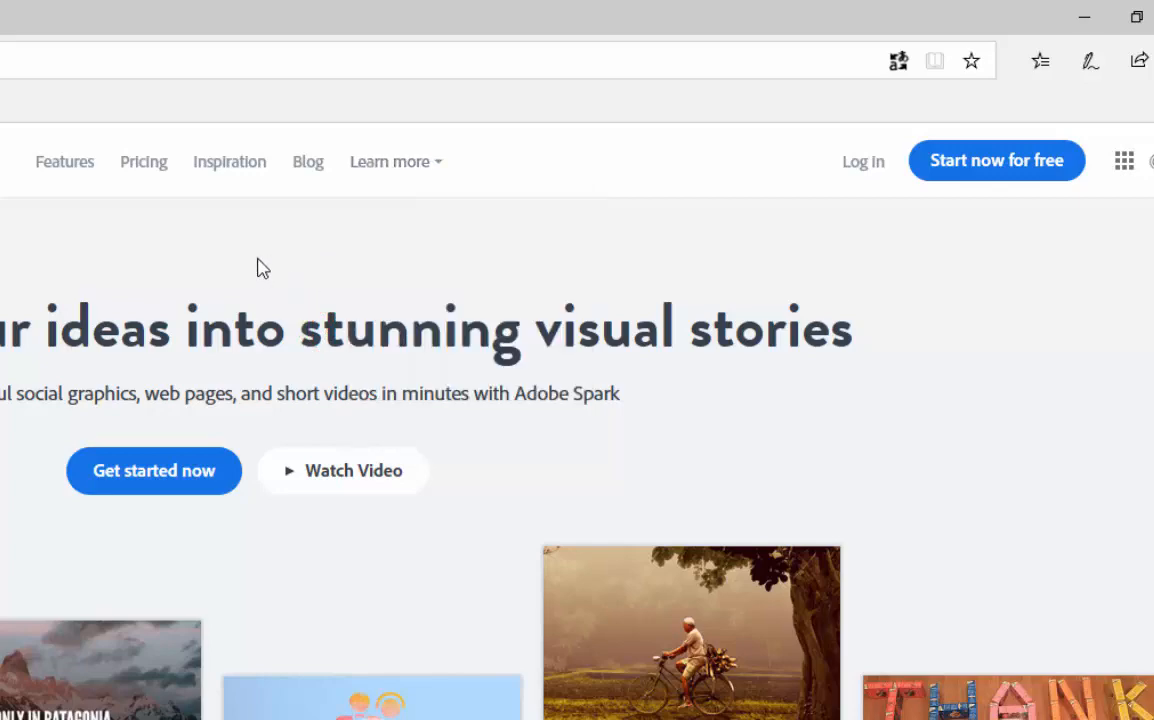
mouse_move(417, 185)
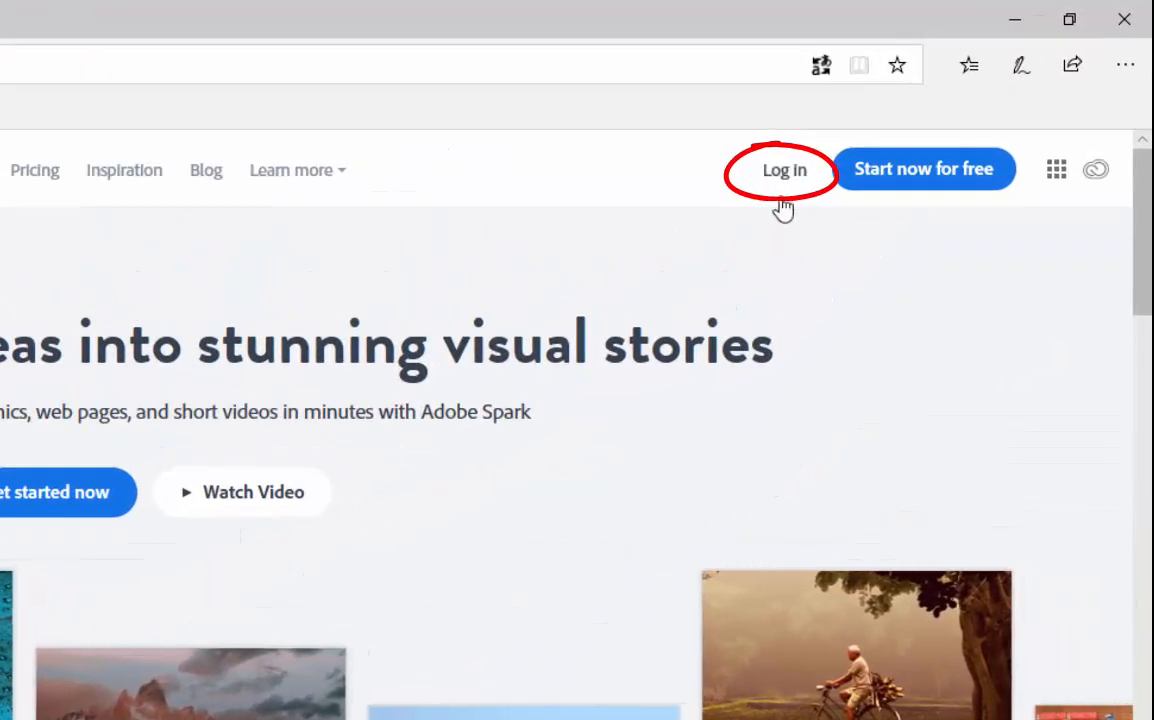
- Log in to Spark with the school account e-mail using an Enterprise ID
click(788, 174)
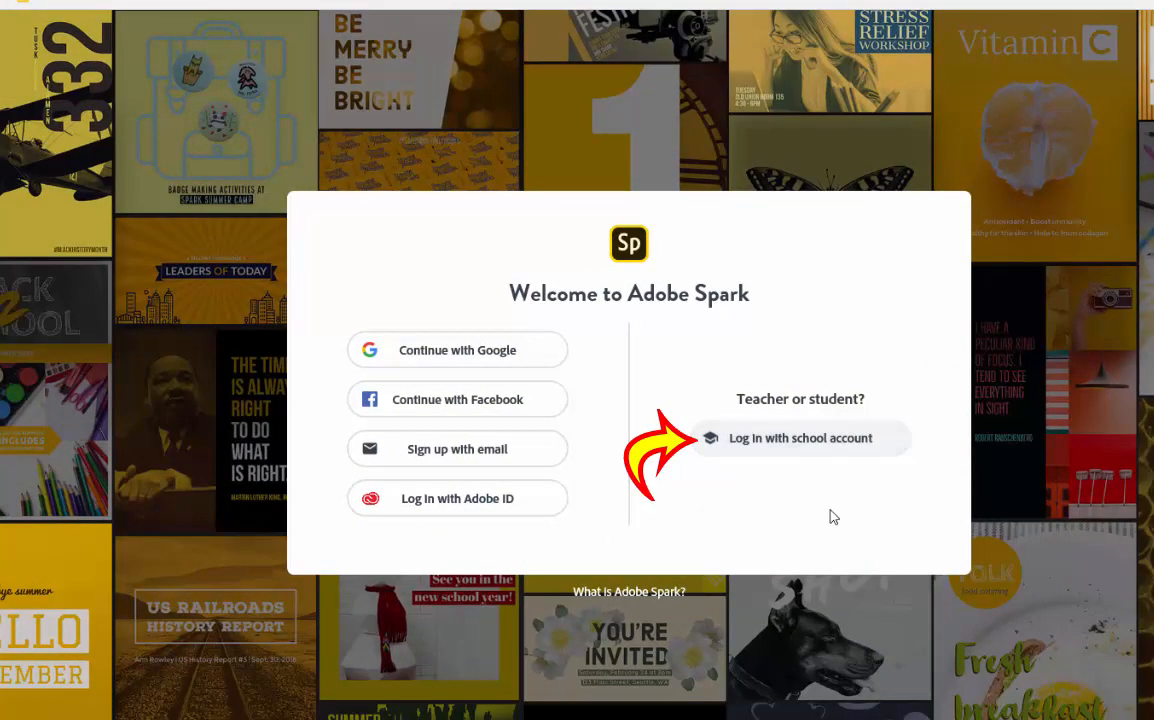
click(800, 438)
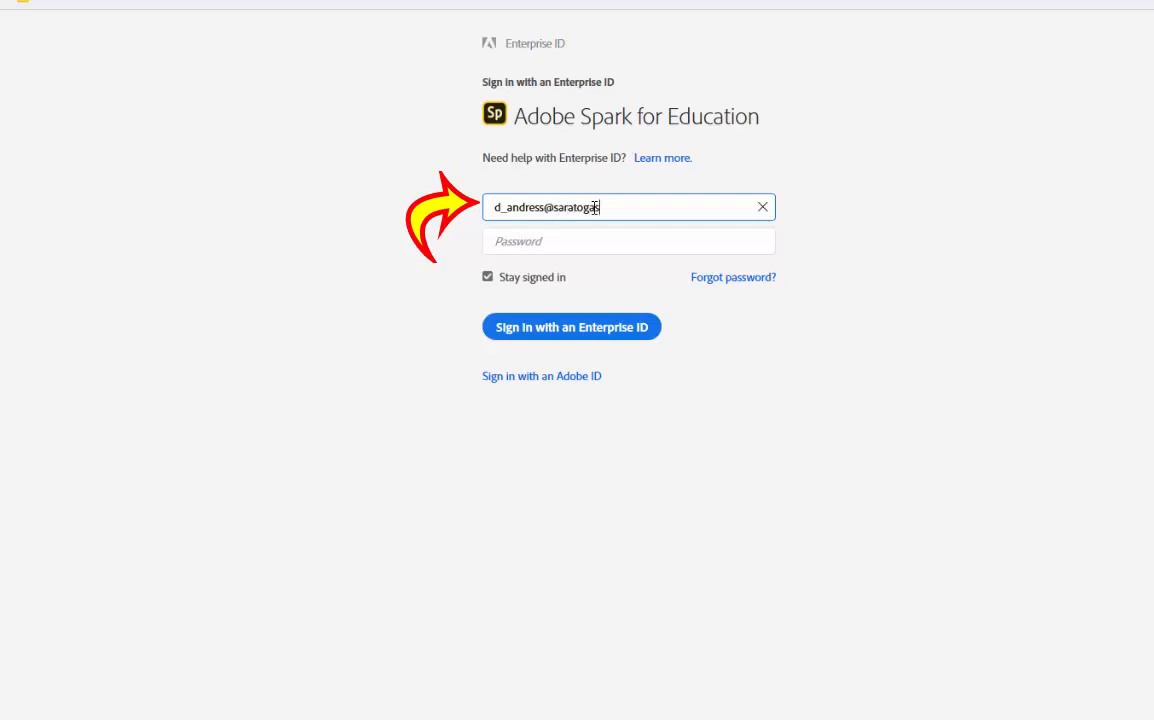
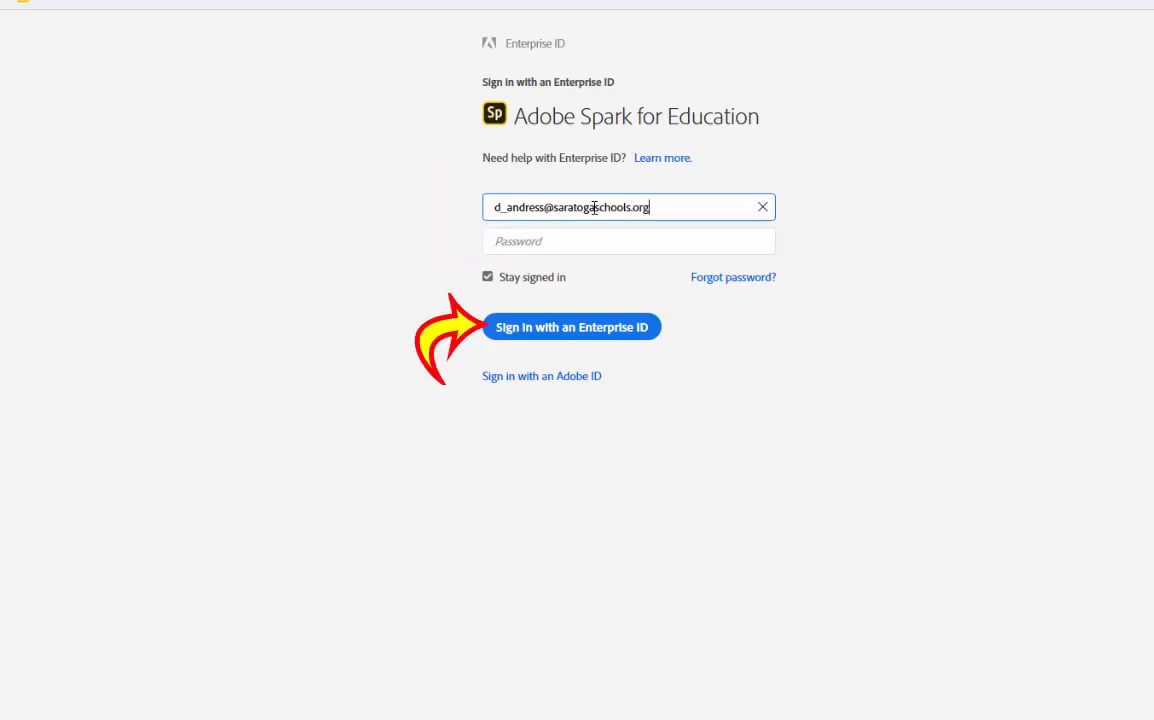
click(590, 334)
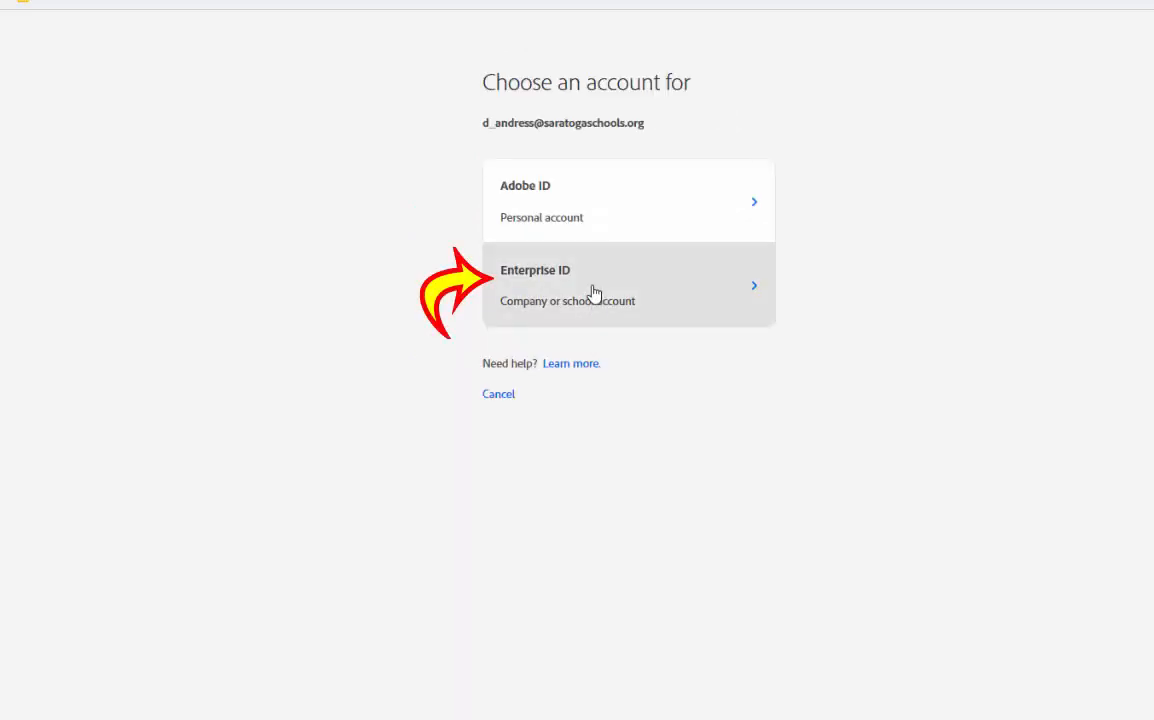
click(593, 292)
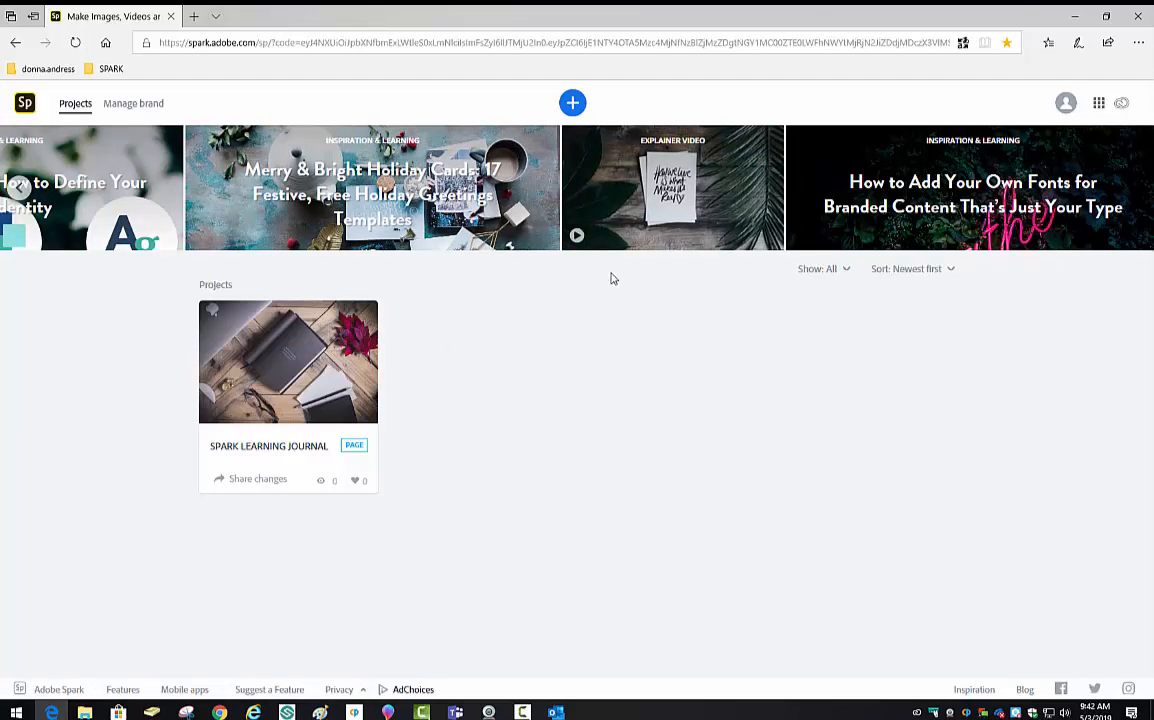
- Create a new graphic from the Chess Club template among the Poster graphic templates
click(573, 103)
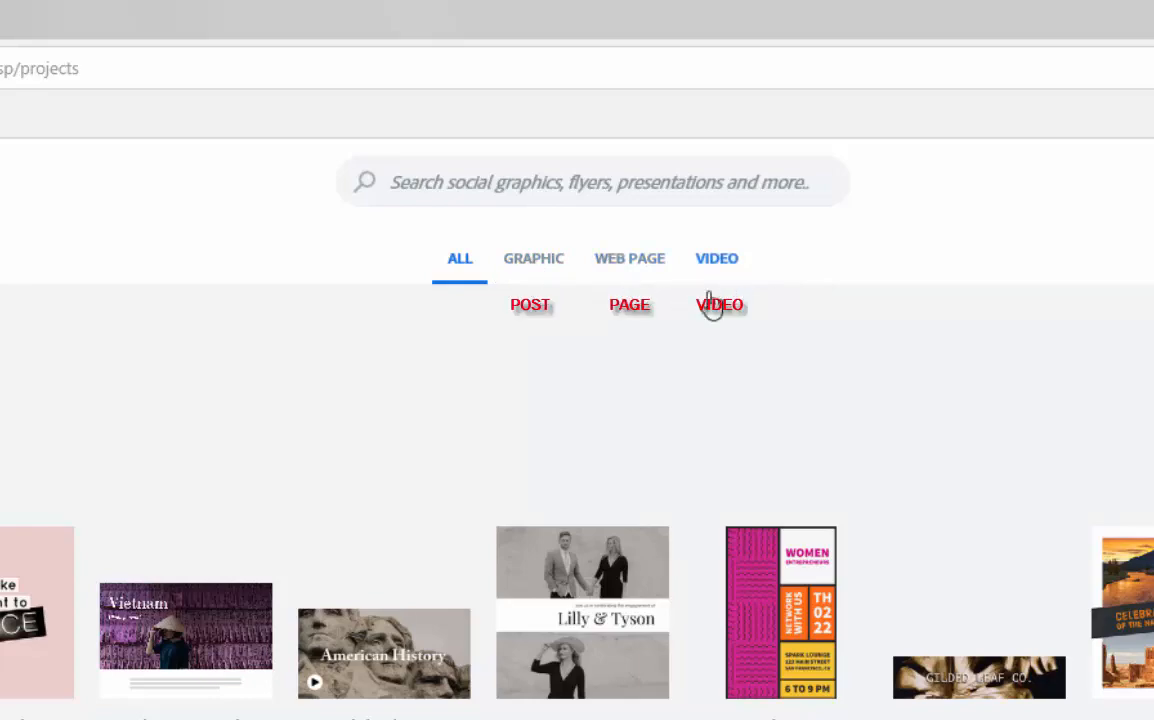
click(522, 260)
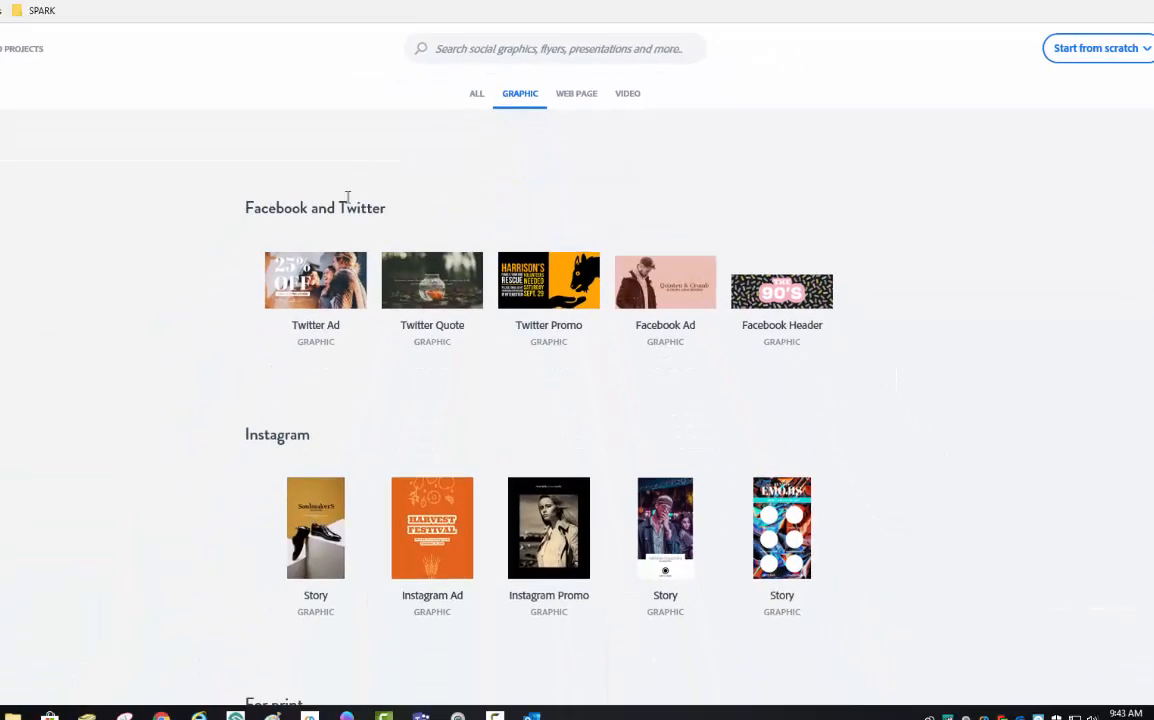
scroll(205, 456, down, 5)
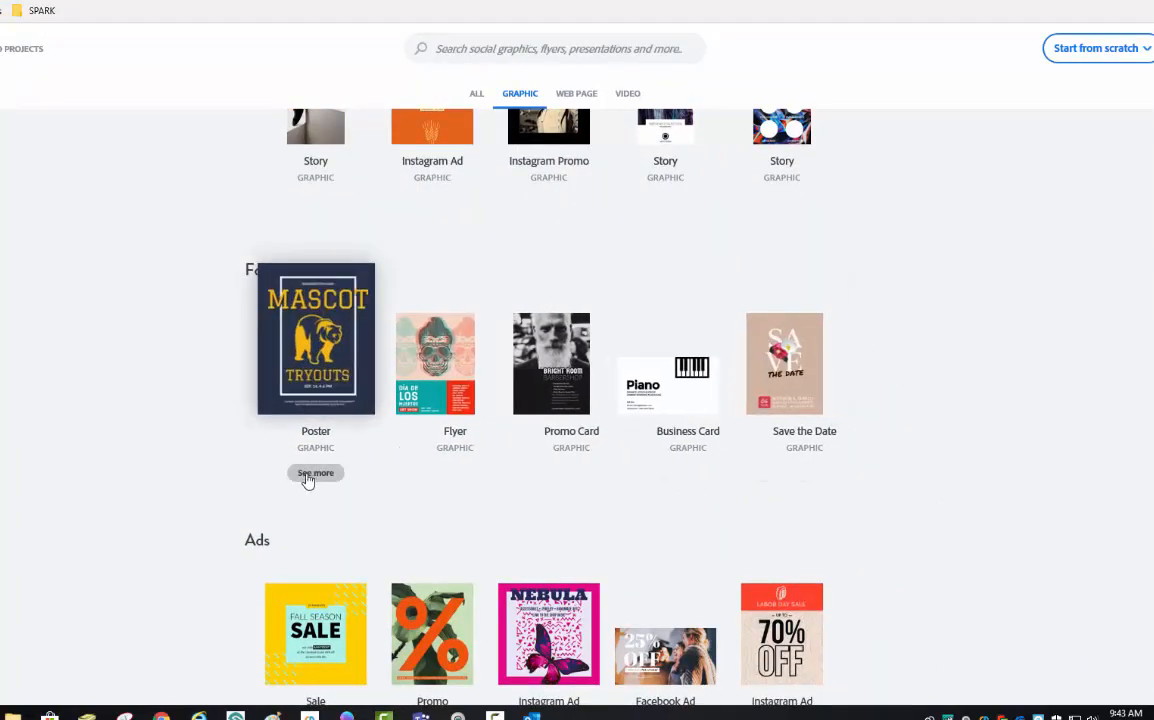
click(310, 478)
scroll(418, 408, down, 3)
scroll(418, 408, down, 5)
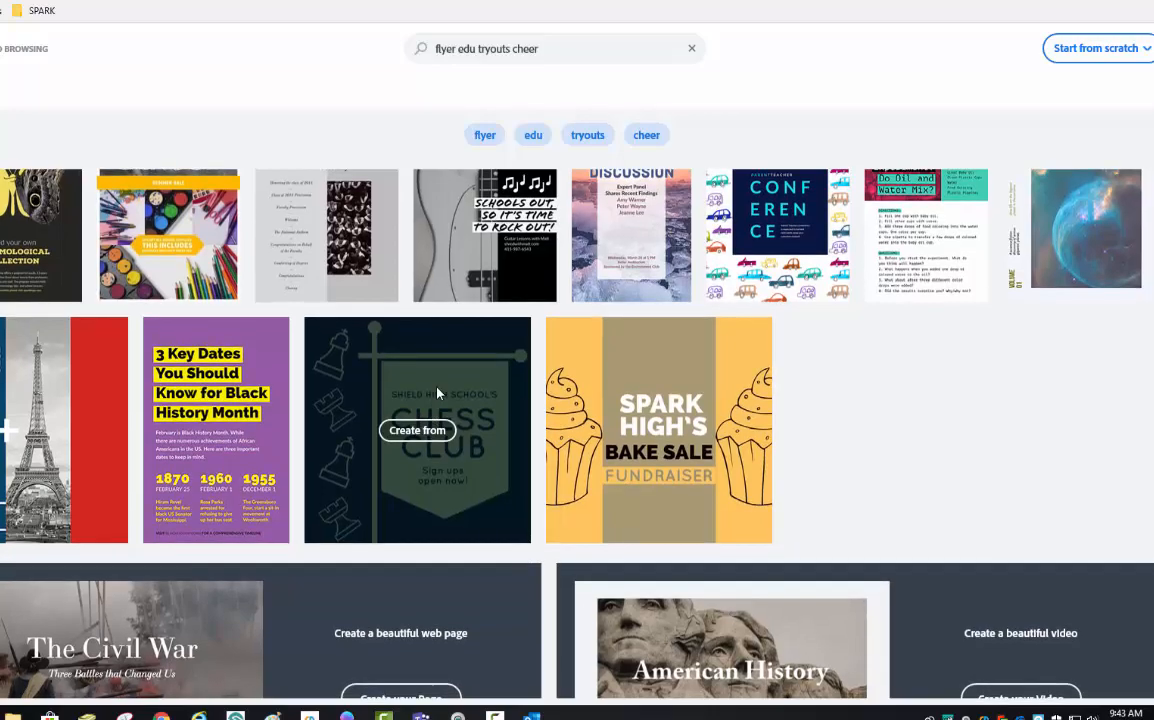
click(417, 430)
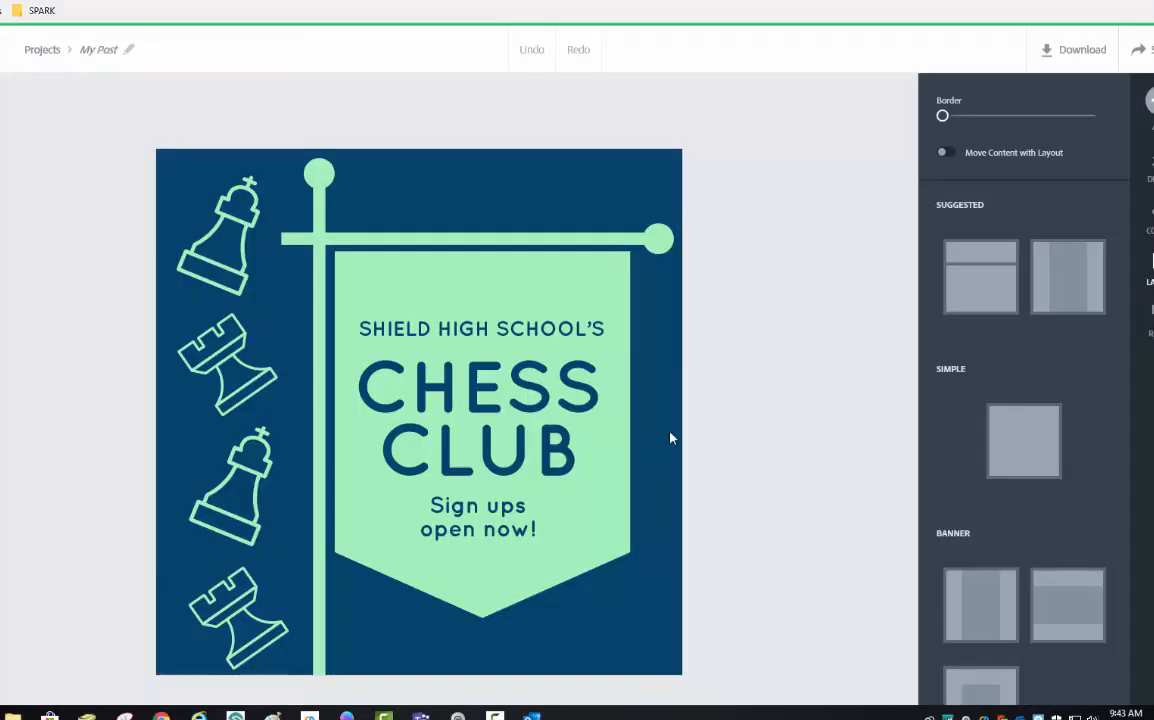
- Recolour the mint banner flag to the off-white swatch
click(551, 296)
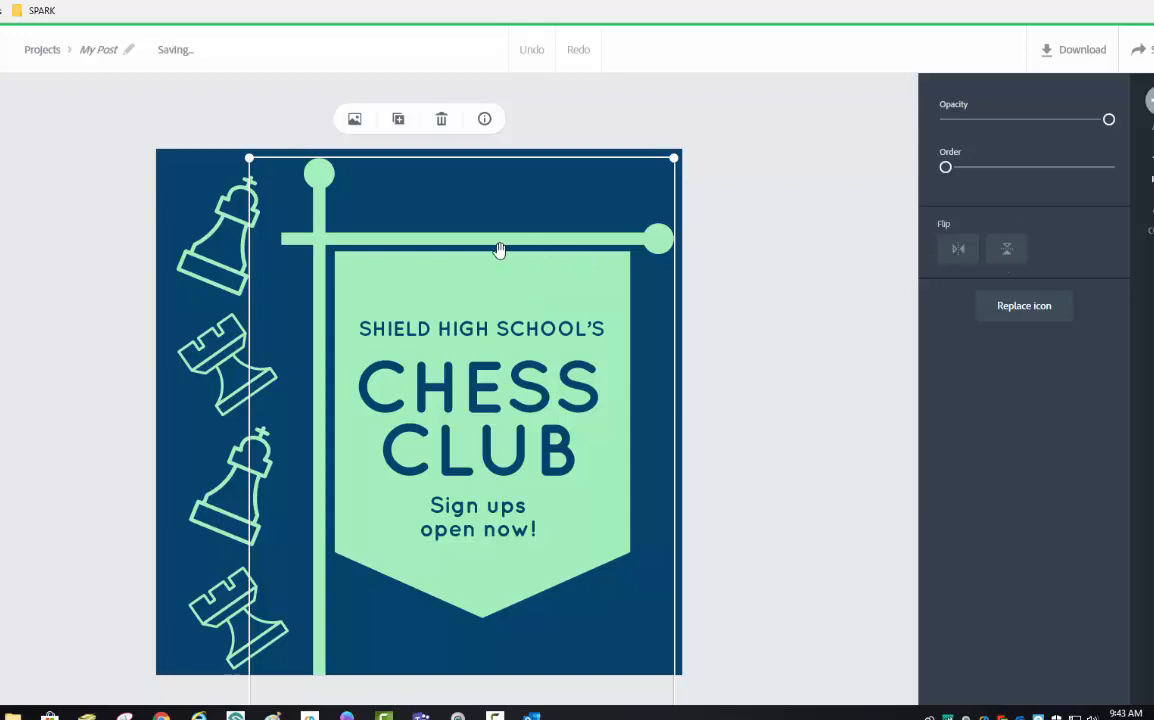
click(1150, 222)
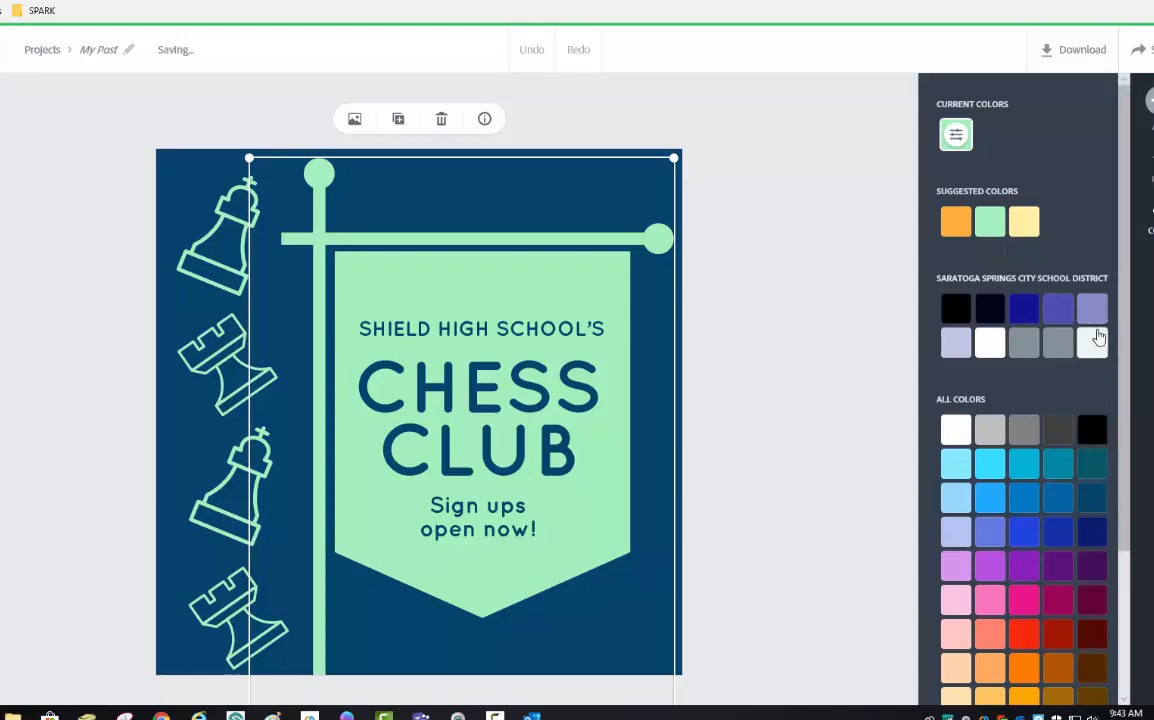
click(1092, 343)
- Recolour the two kings and two rooks on the poster to off-white
click(224, 240)
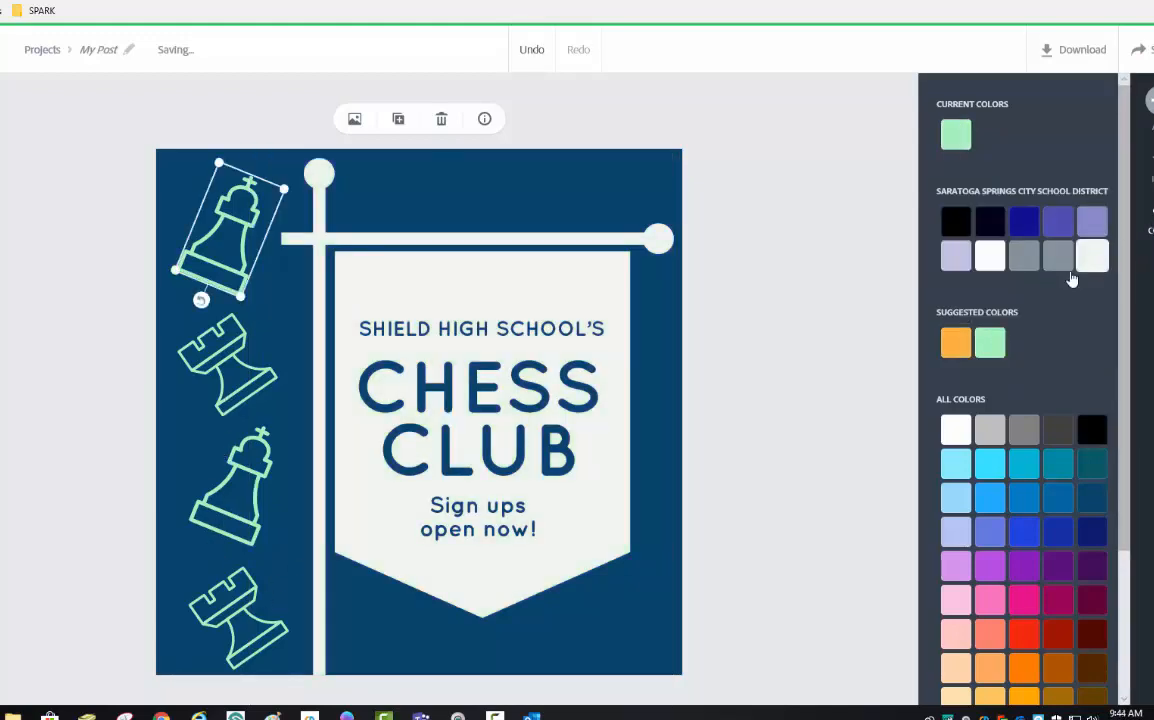
click(1091, 256)
click(258, 372)
click(252, 496)
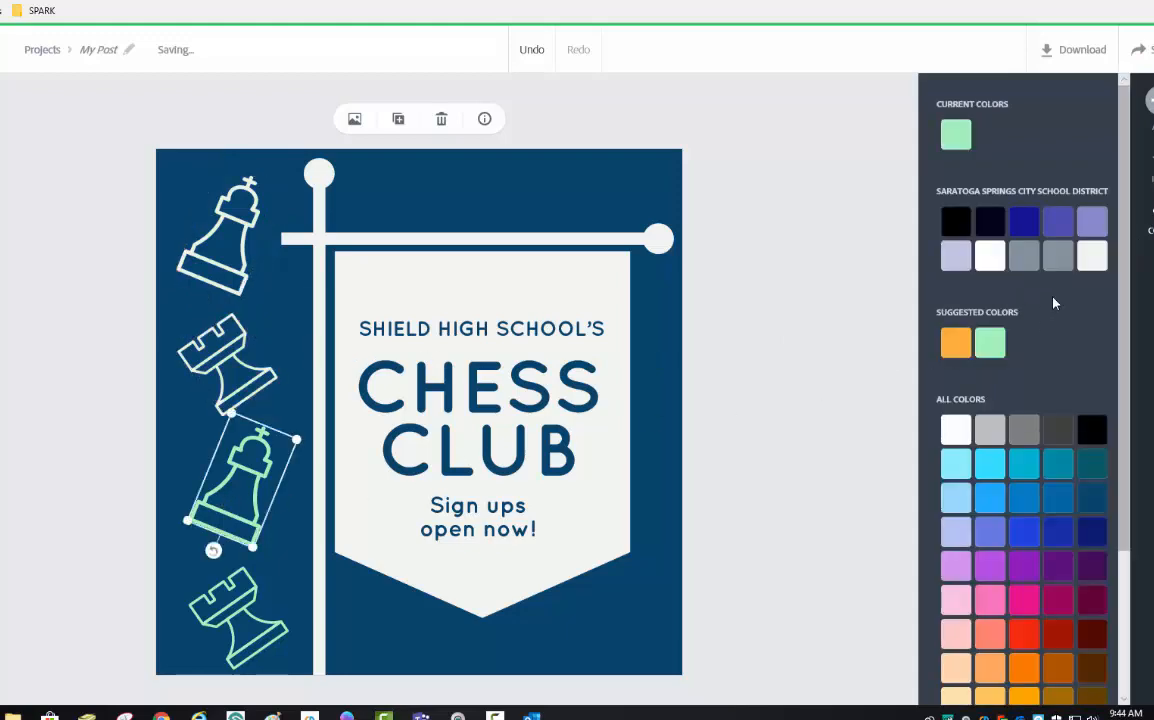
click(1090, 258)
click(252, 612)
click(1091, 256)
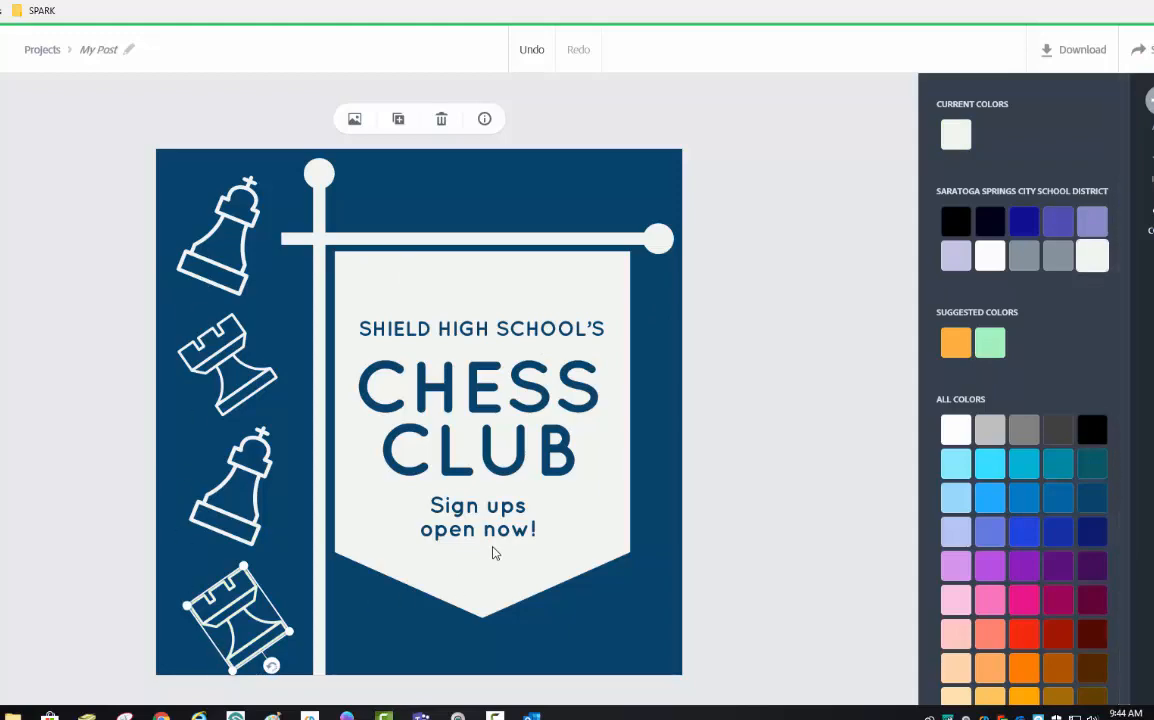
click(205, 237)
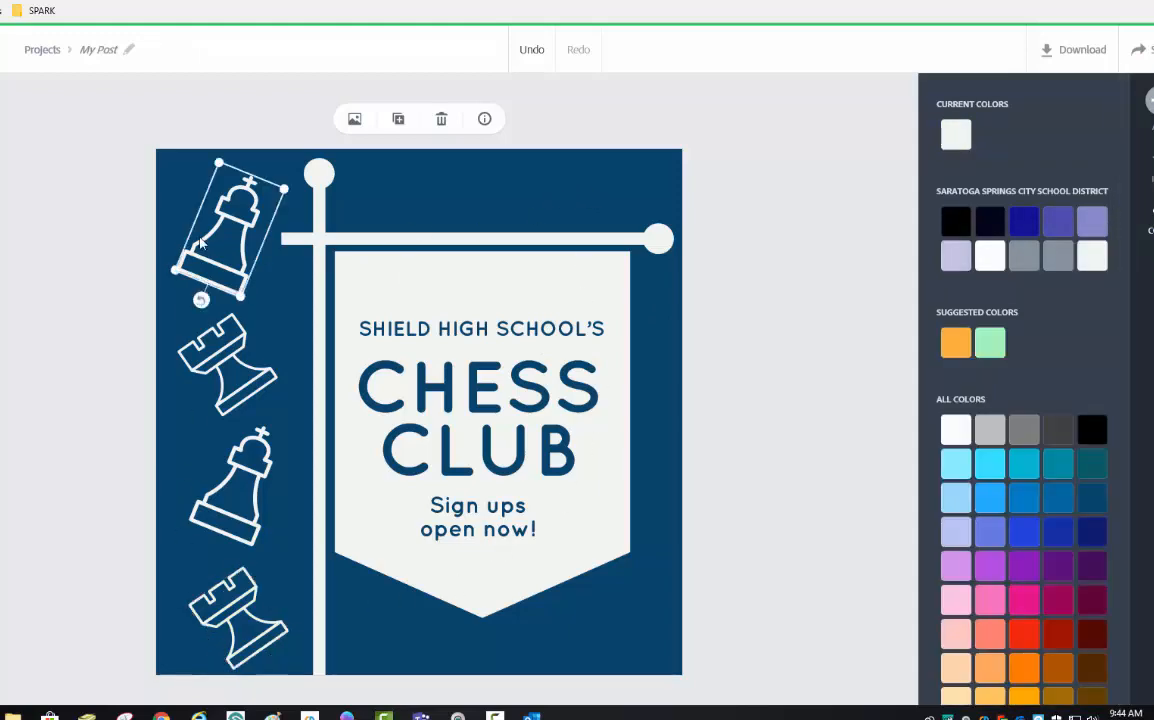
click(1151, 170)
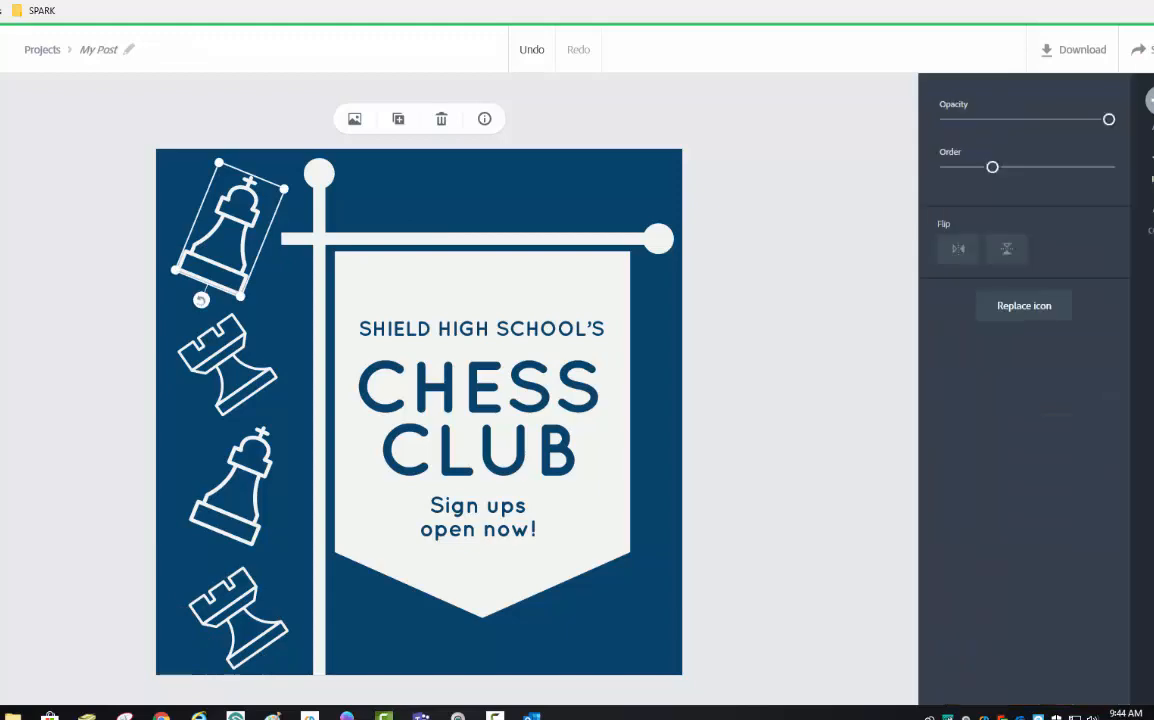
- Replace the top king with a skier icon and the upper rook with crossed skis
click(1025, 310)
double_click(942, 126)
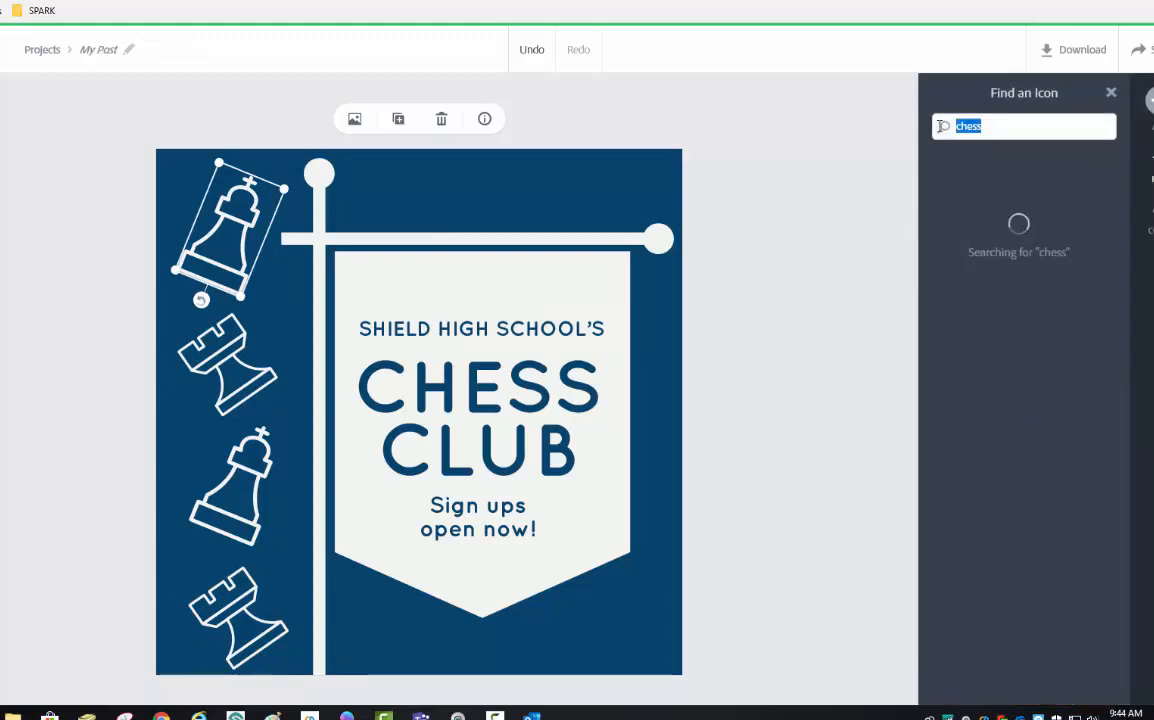
text(ski)
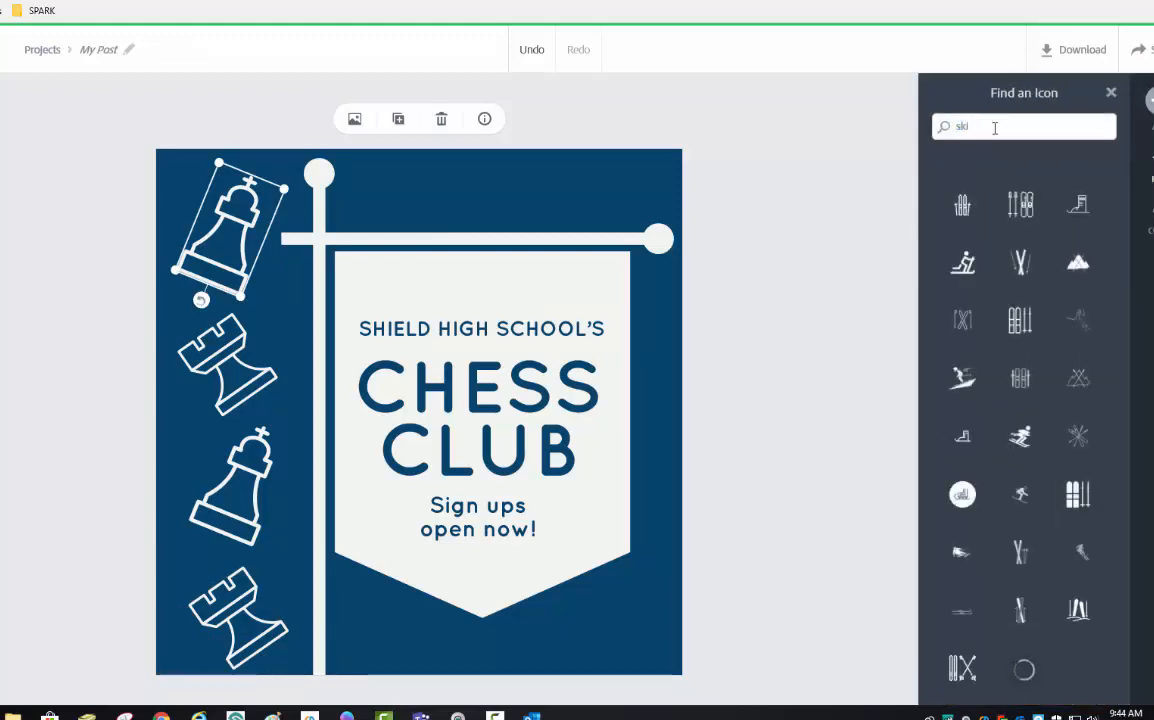
click(962, 254)
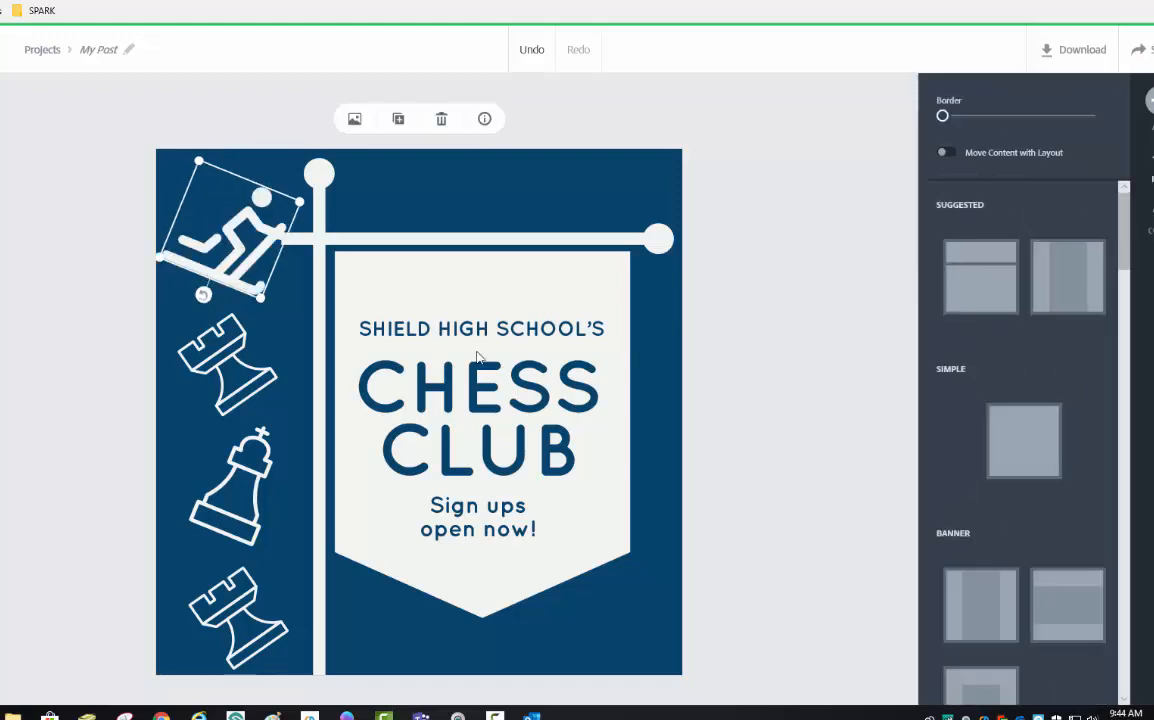
click(210, 401)
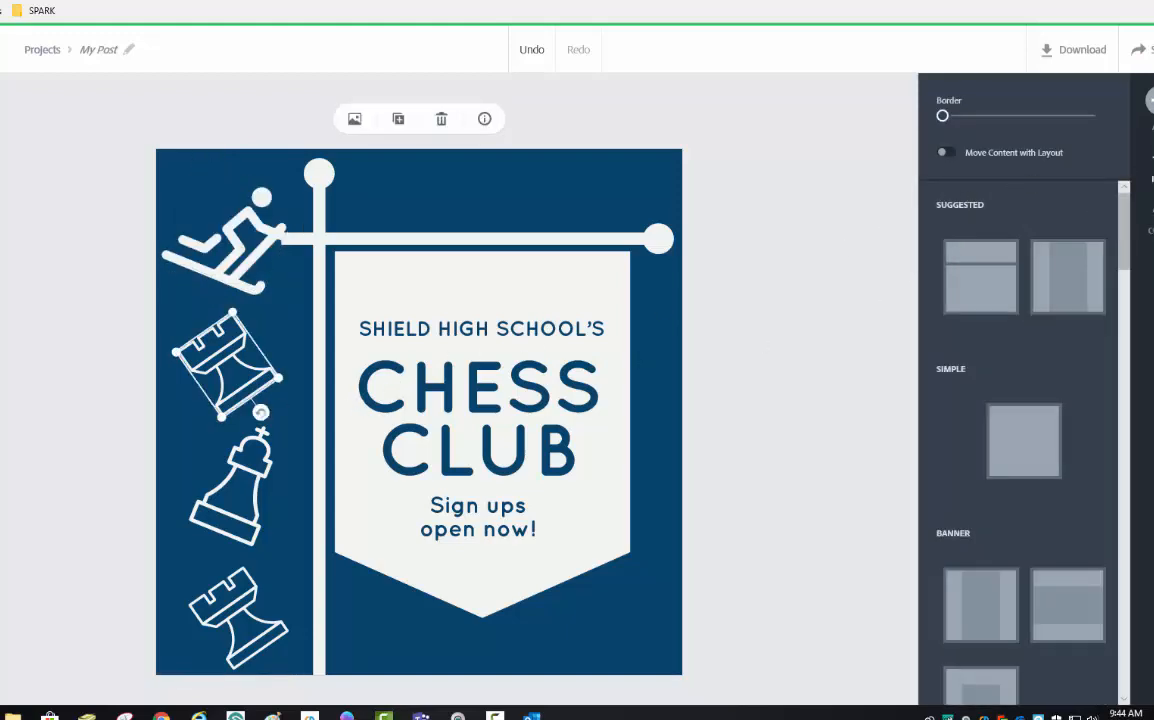
double_click(214, 360)
text(ski)
mouse_move(986, 130)
mouse_down()
mouse_move(943, 124)
mouse_move(949, 139)
mouse_up()
click(1013, 258)
- Replace the lower king with a ski icon and the bottom rook with a snowboarder icon
double_click(230, 480)
text(ski)
click(963, 366)
double_click(240, 465)
click(961, 312)
double_click(238, 620)
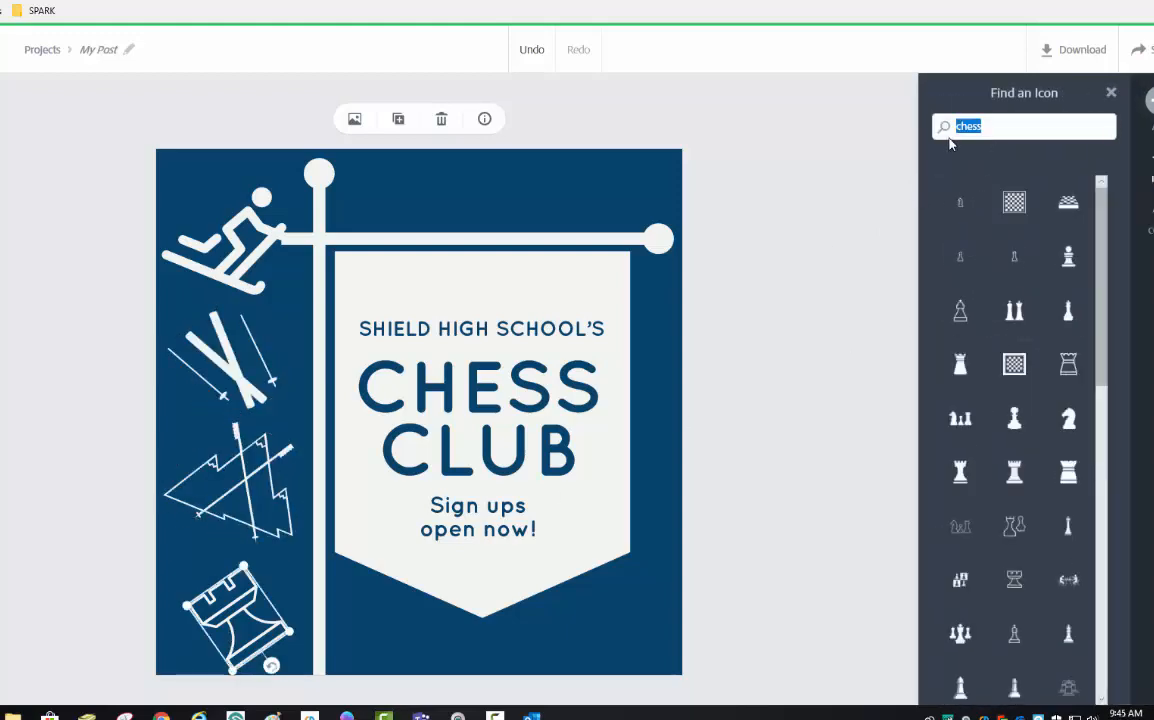
text(Snowboard)
key(Return)
click(1012, 309)
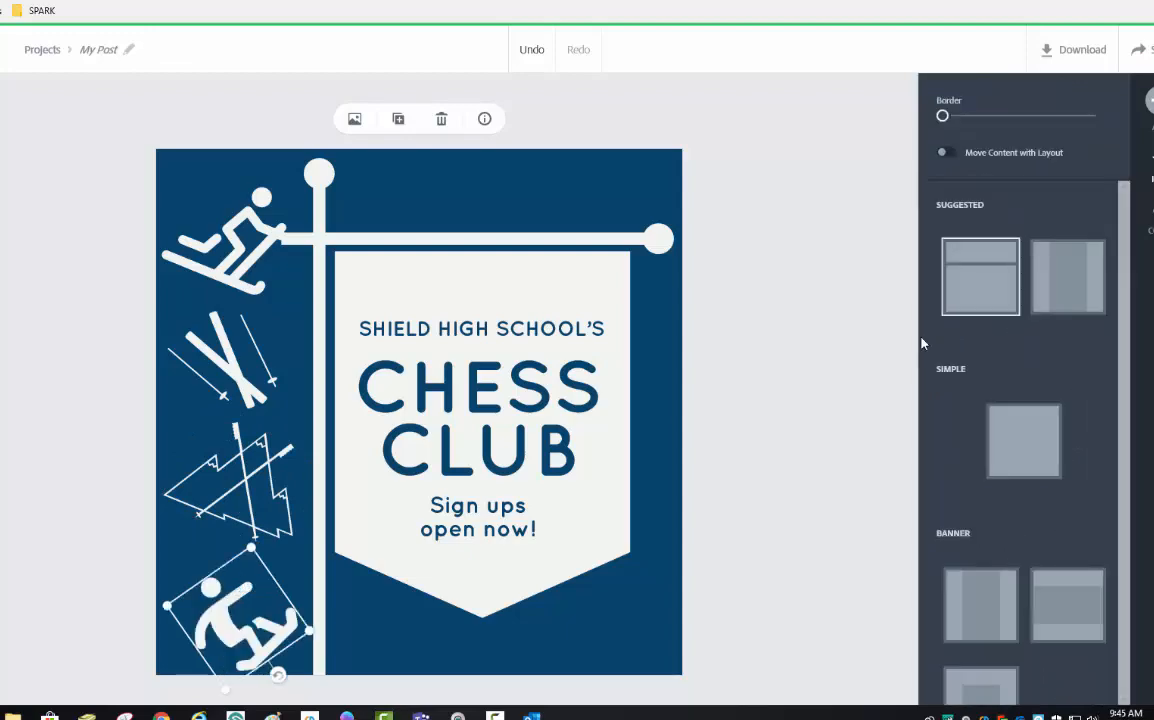
click(472, 338)
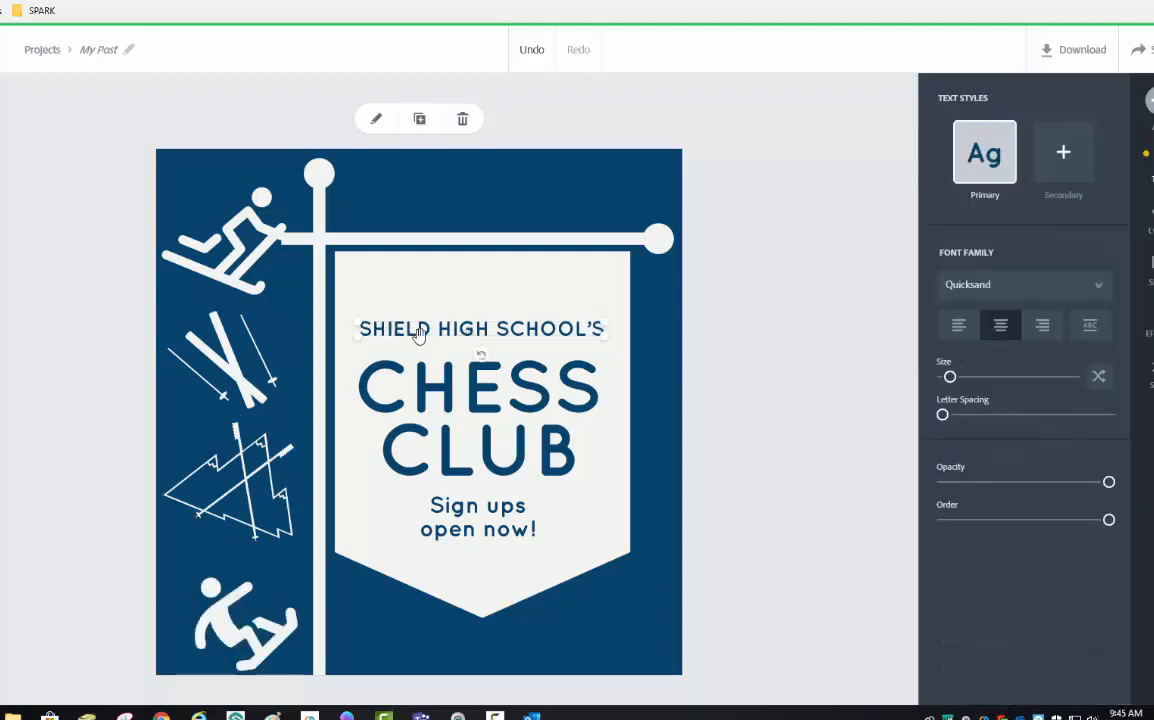
- Change the top text line to 'Maple Avenue' at size 86
double_click(439, 336)
drag(300, 300, 789, 328)
text(Maple Avenue)
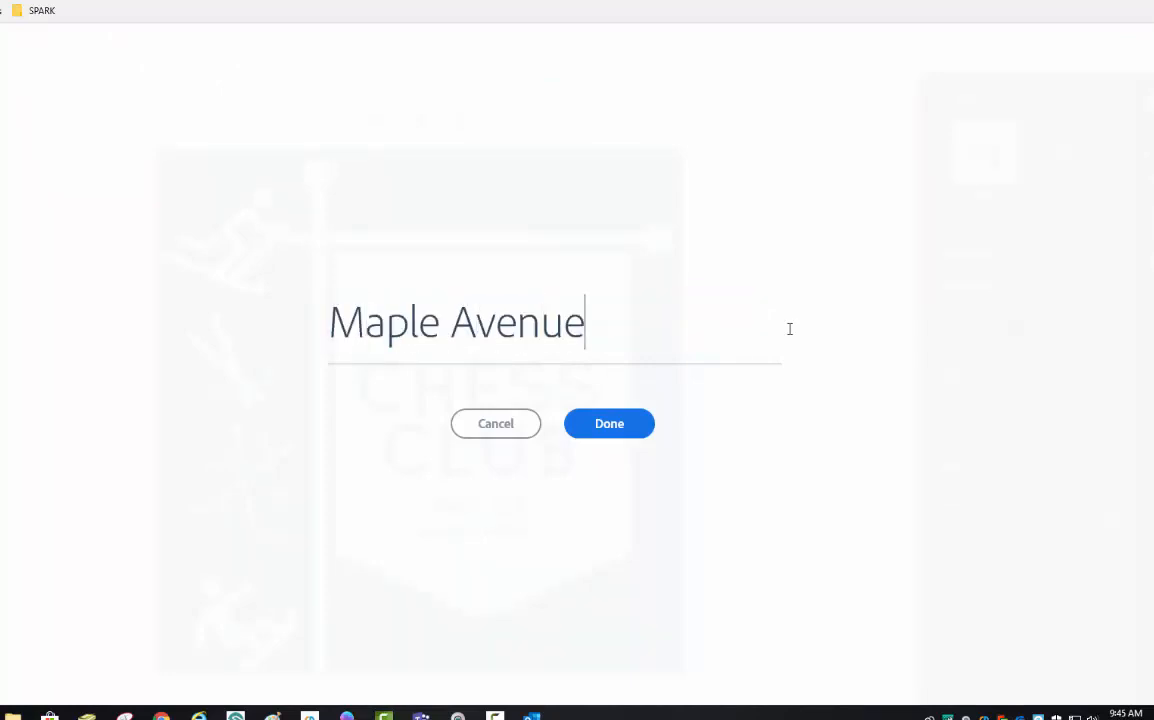
click(640, 432)
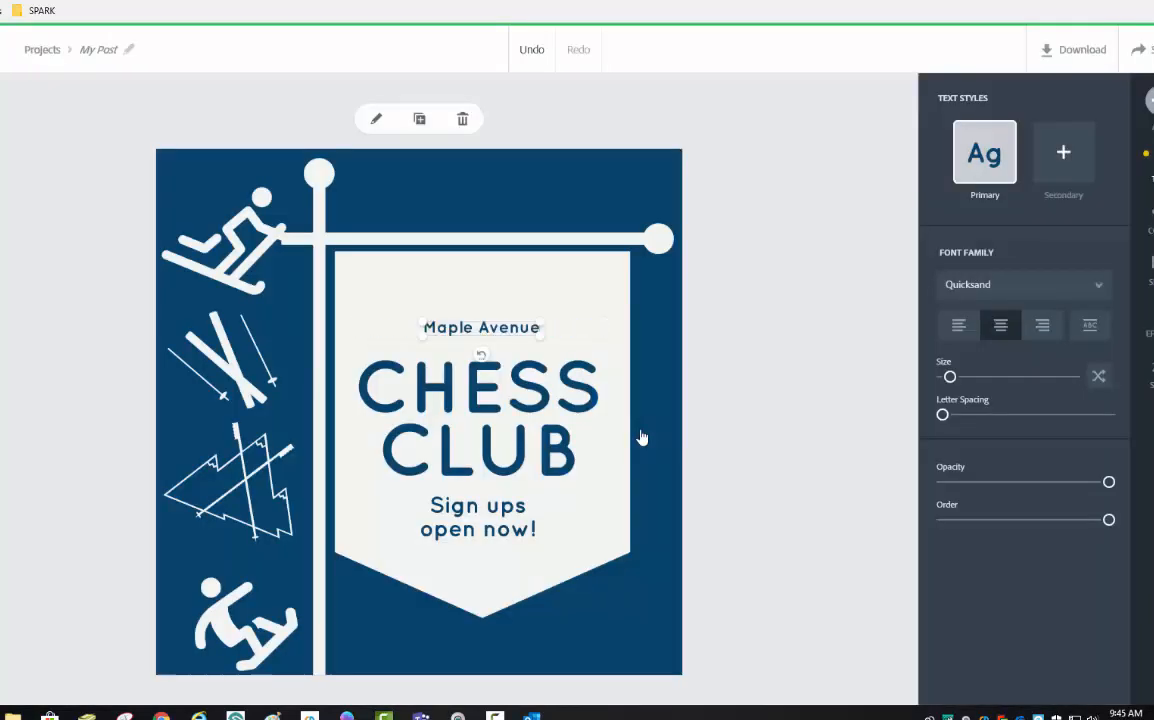
drag(948, 383, 963, 383)
- Change the CHESS CLUB title to SKI CLUB
click(528, 404)
click(528, 404)
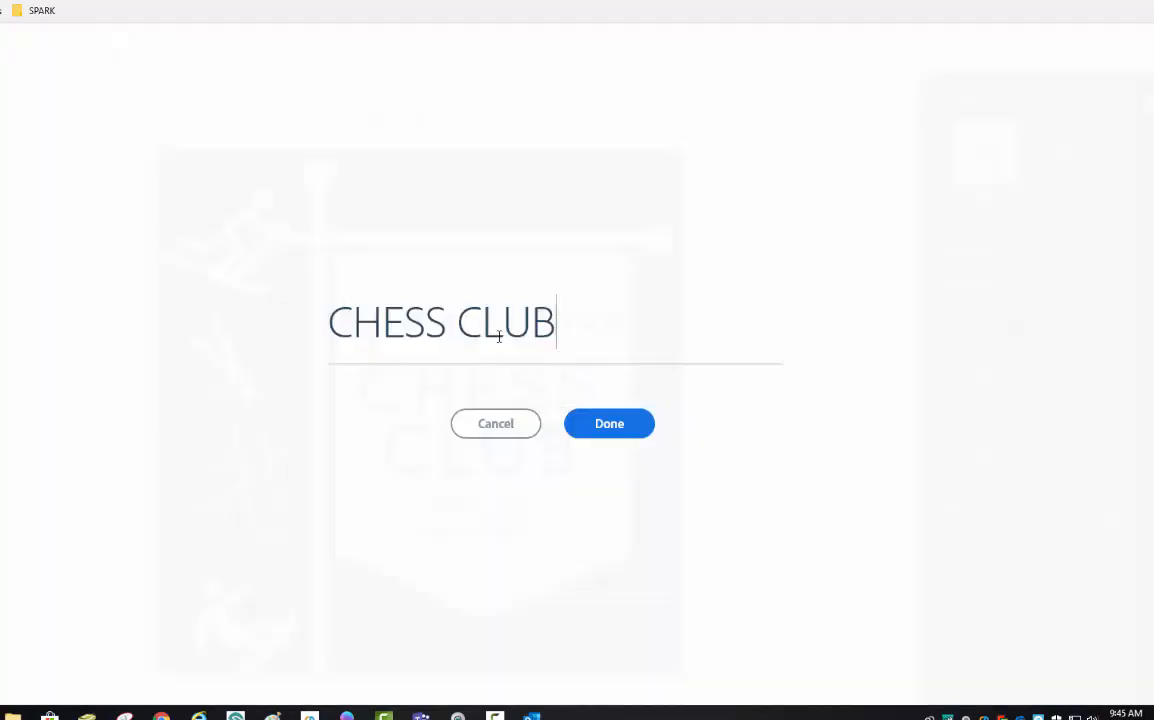
drag(451, 313, 312, 312)
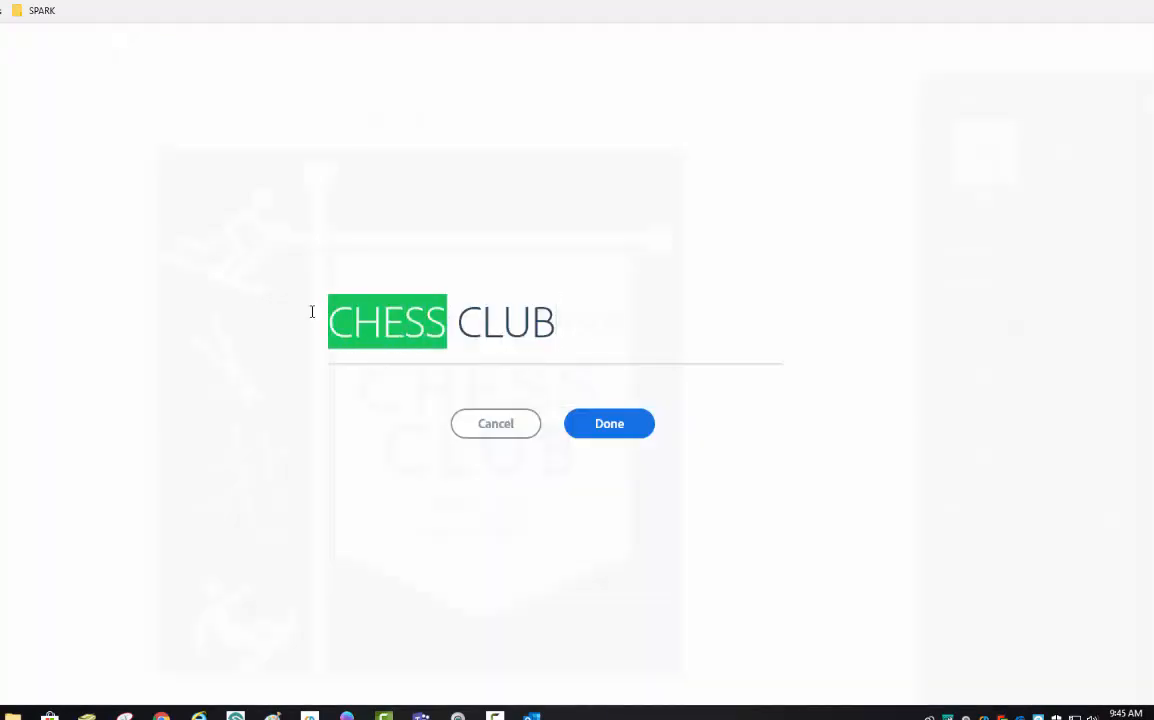
text(SKI)
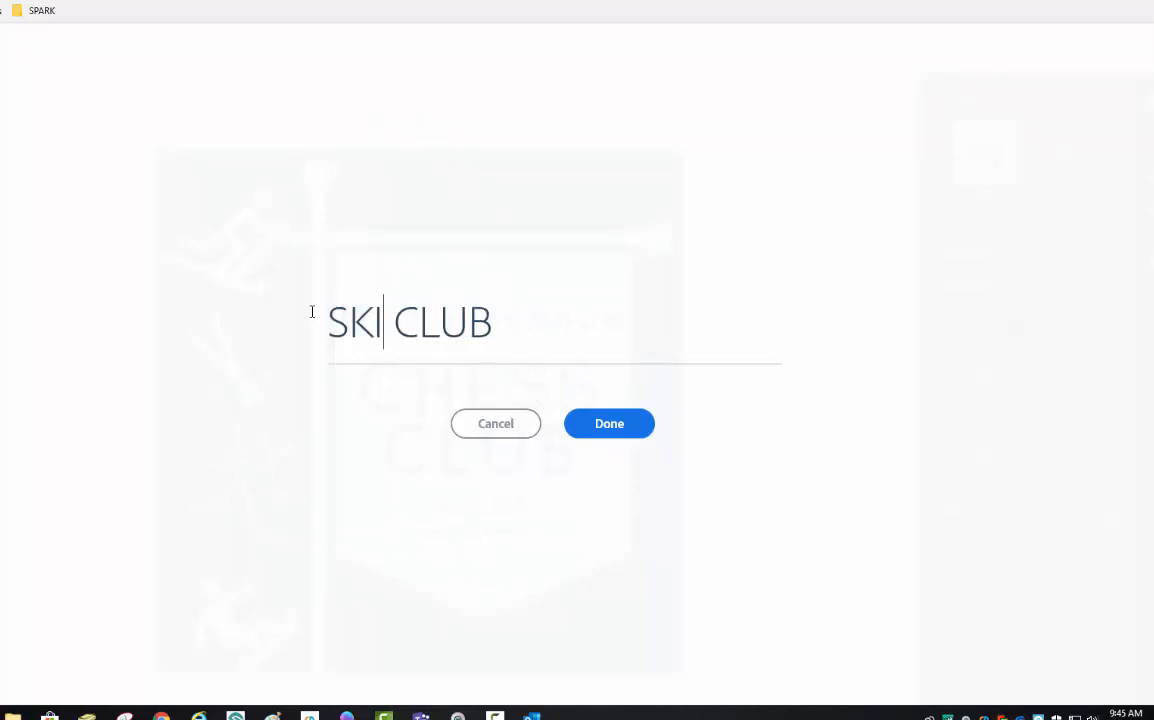
click(609, 422)
click(507, 541)
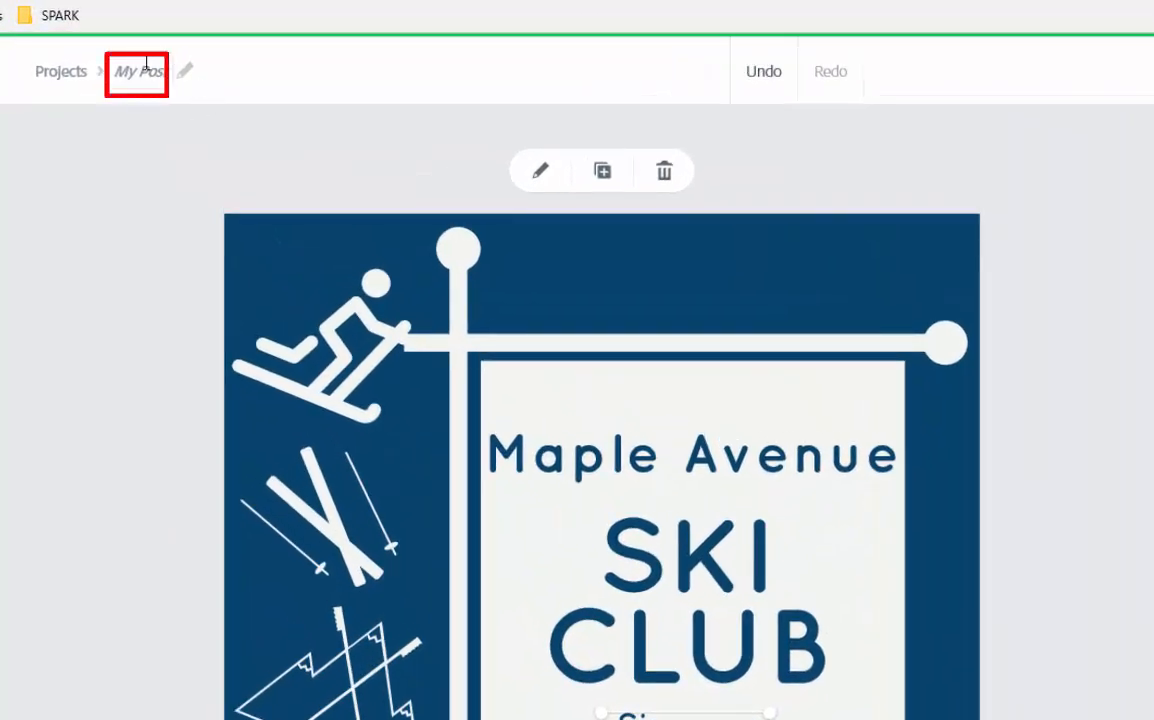
- Rename the post to 'ski club' and return to Projects
click(144, 66)
text(s)
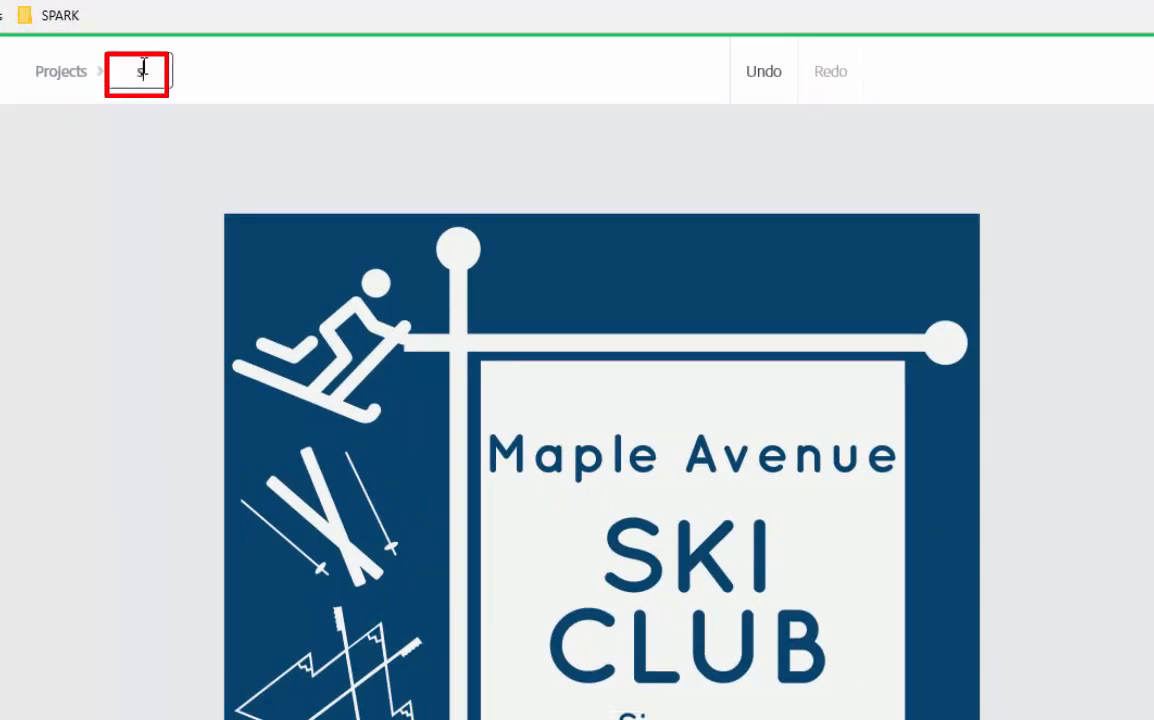
text(ki club)
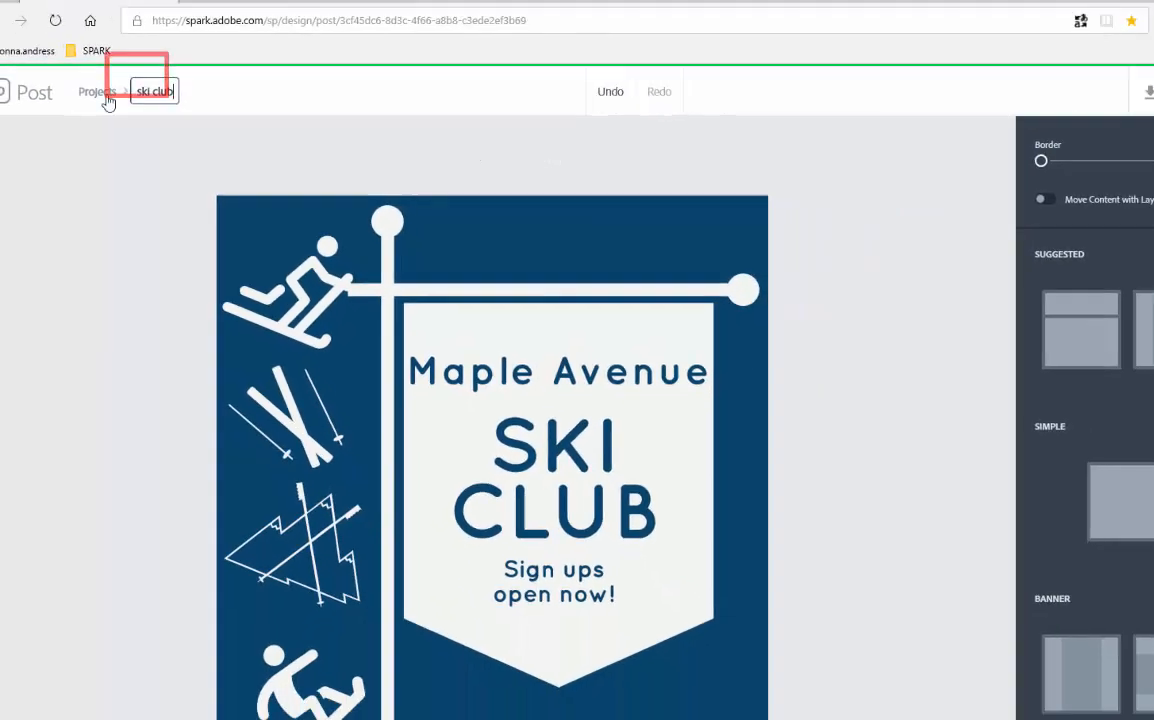
click(72, 79)
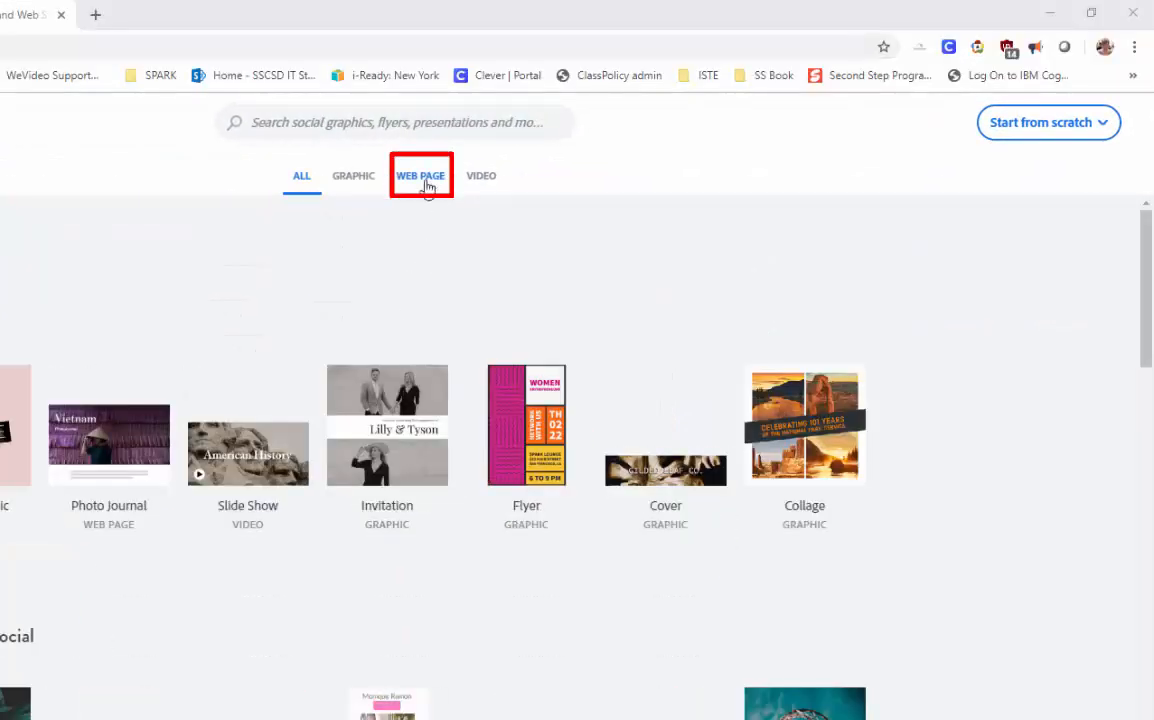
- Filter the gallery to WEB PAGE templates, browse them, and open the Start from scratch menu
click(414, 188)
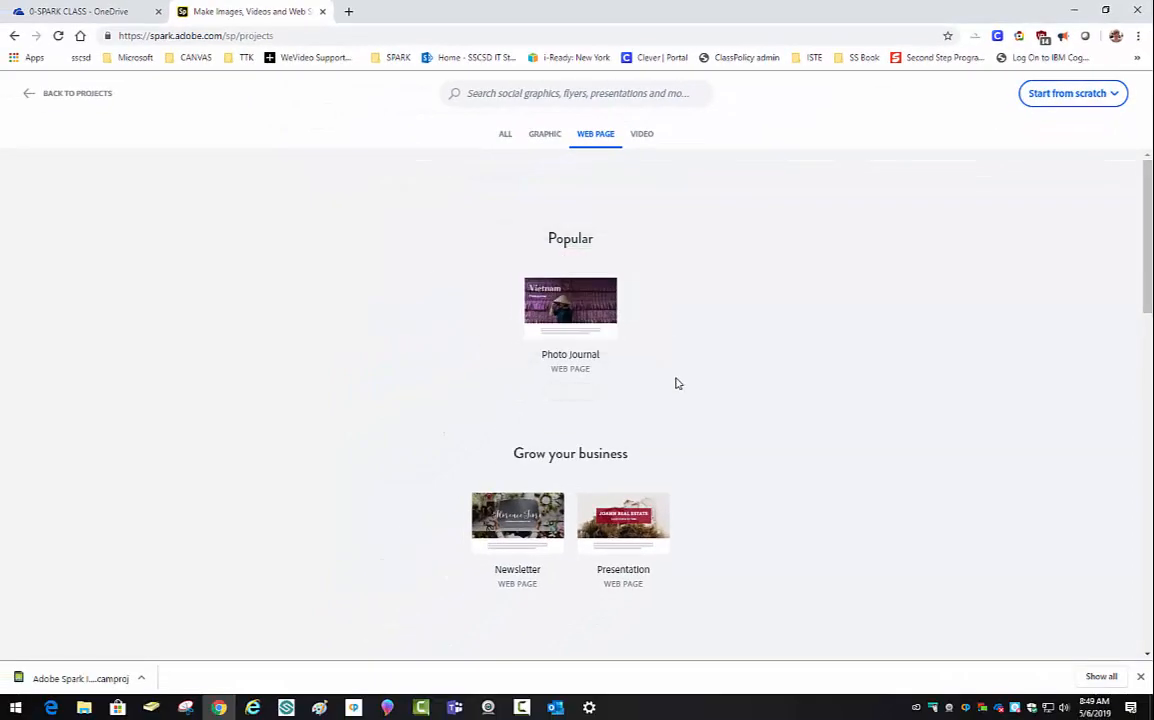
scroll(690, 440, down, 2)
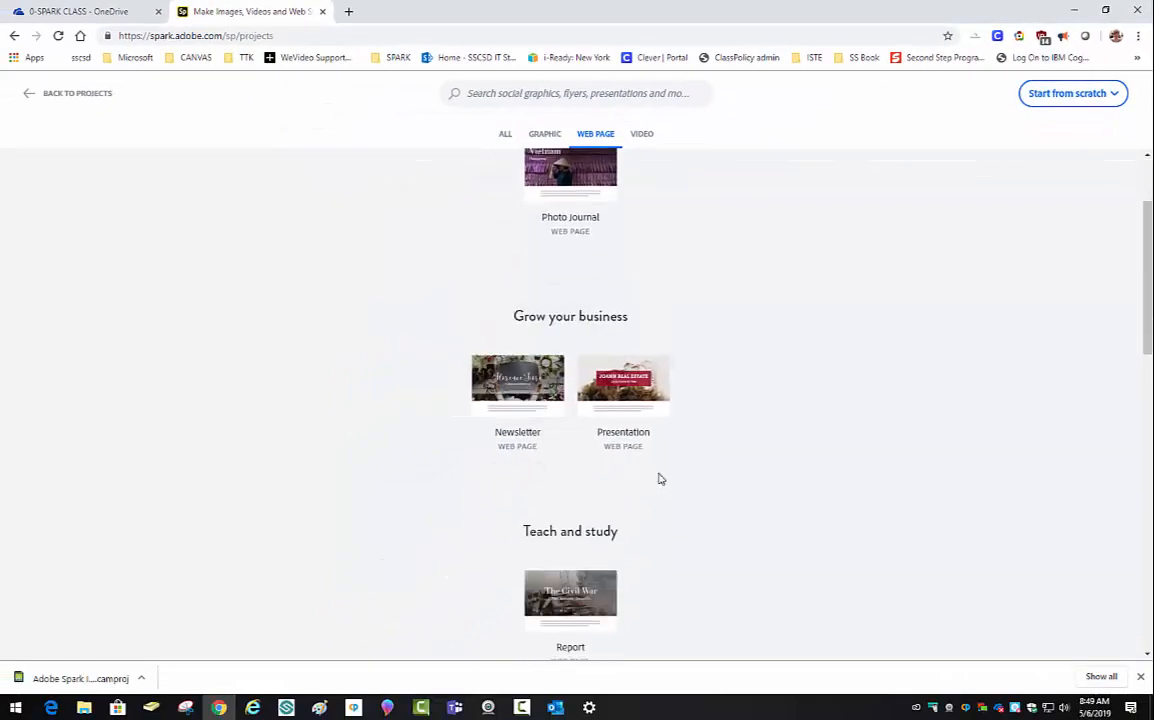
scroll(658, 479, down, 2)
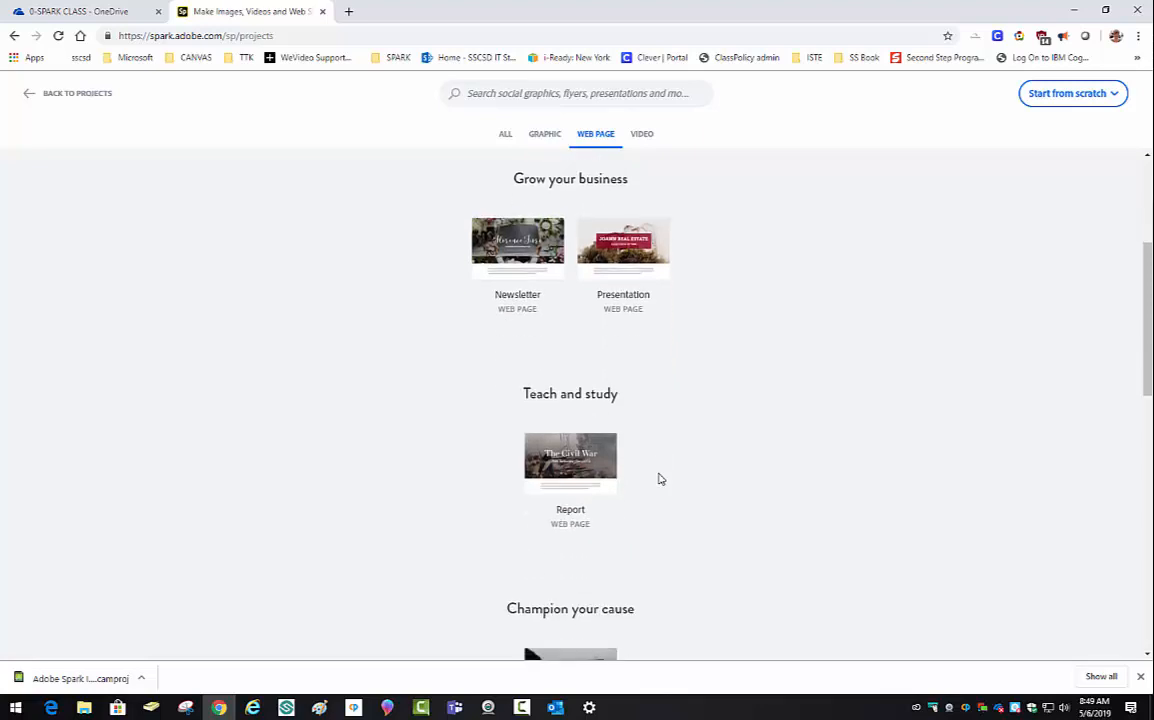
scroll(658, 479, down, 2)
scroll(658, 479, down, 2)
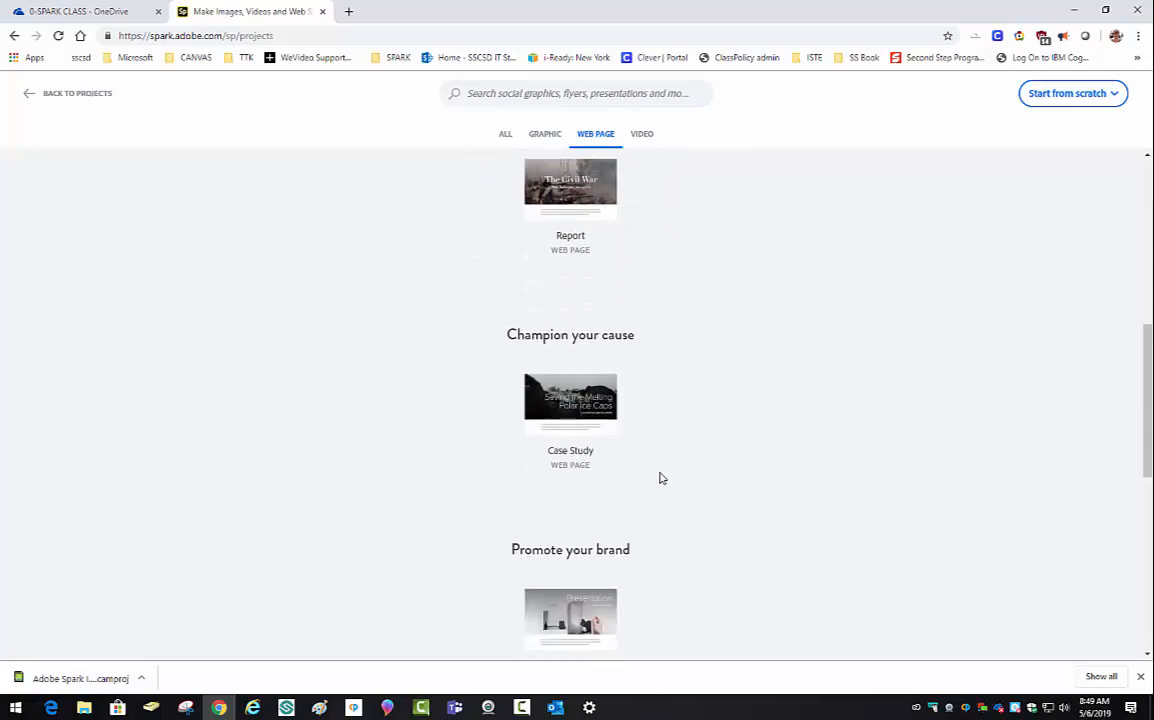
scroll(660, 472, up, 3)
scroll(660, 472, up, 3)
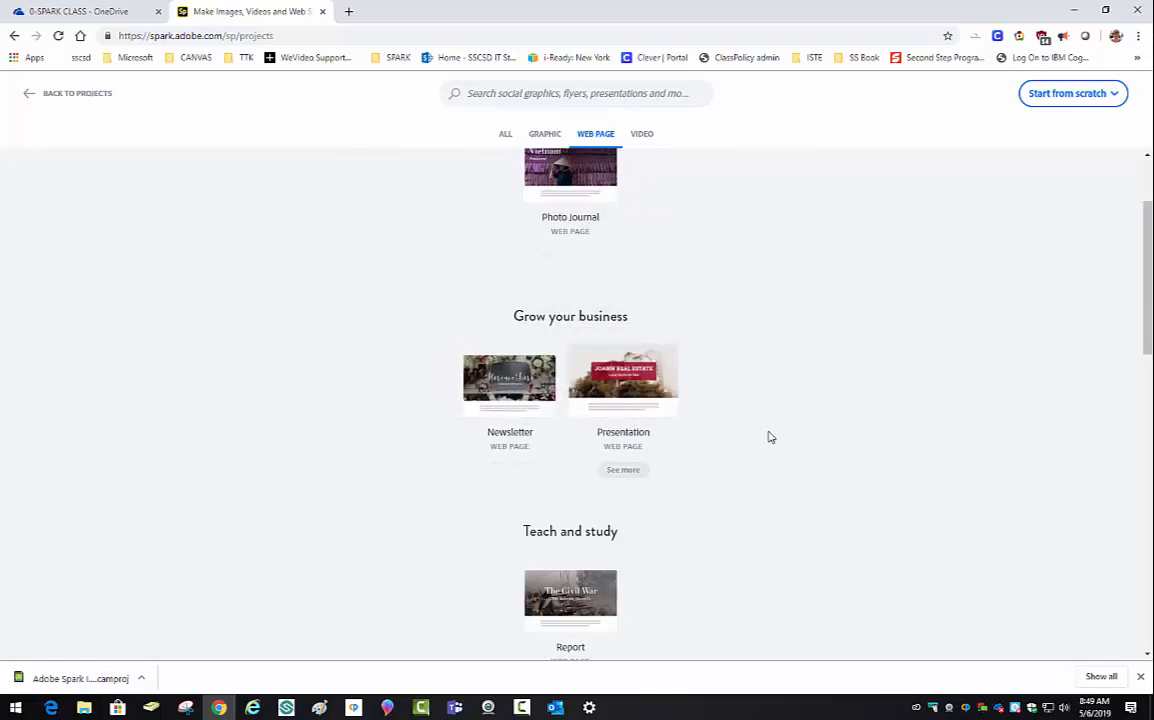
scroll(788, 471, down, 3)
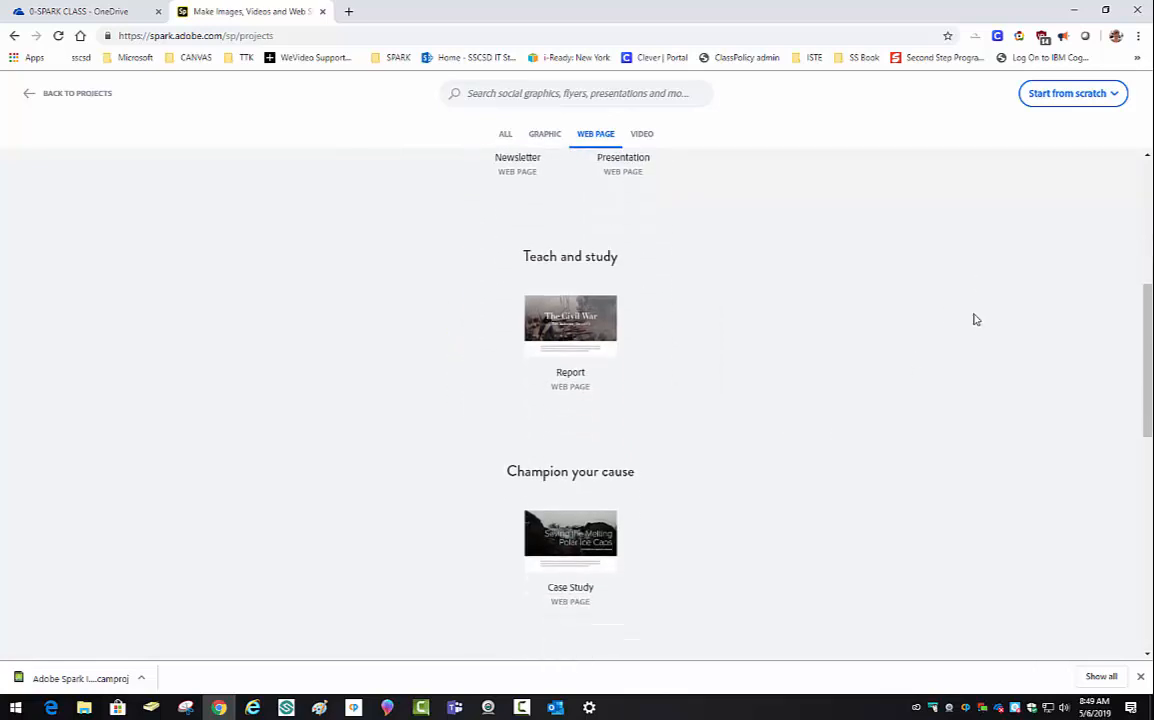
click(1066, 95)
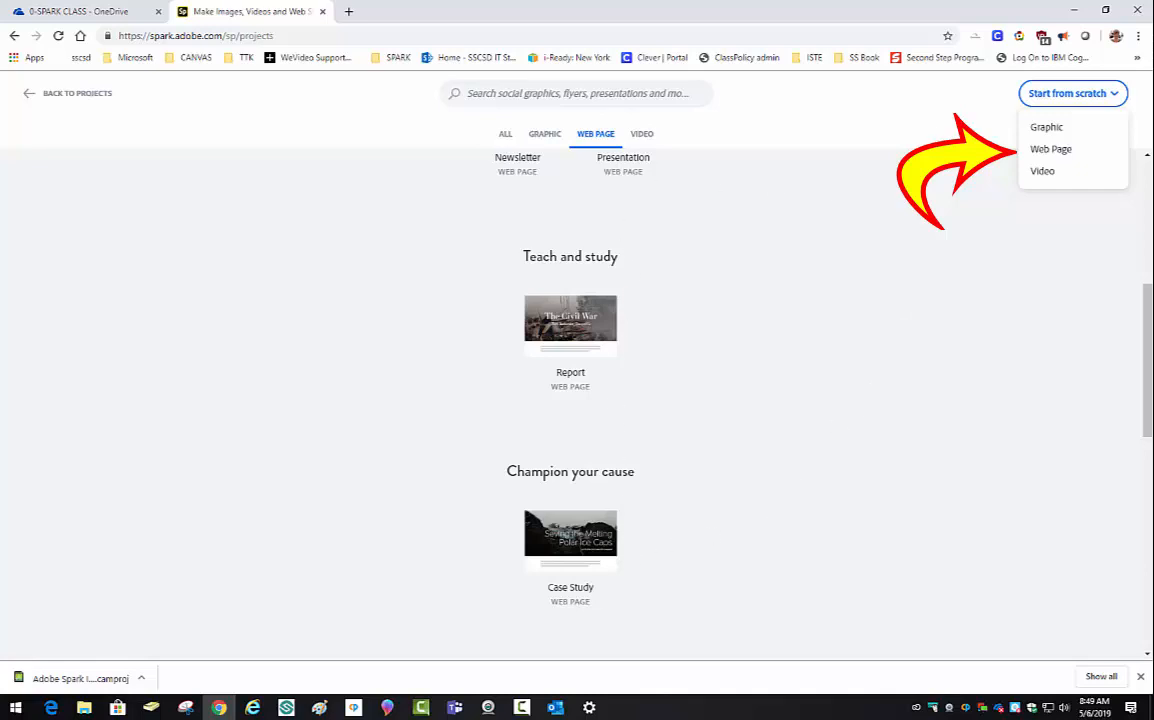
- Start a blank web page titled 'How Can Students Use Spark Page?'
click(1044, 152)
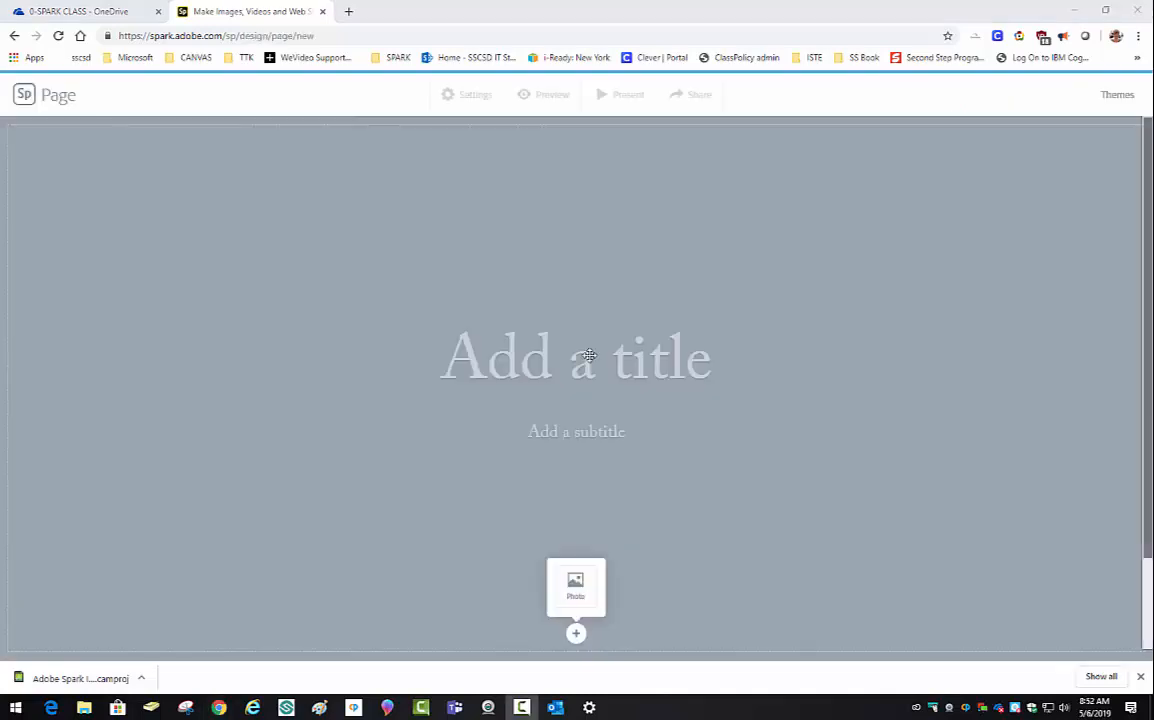
click(582, 358)
text(How Can Students Use Spark)
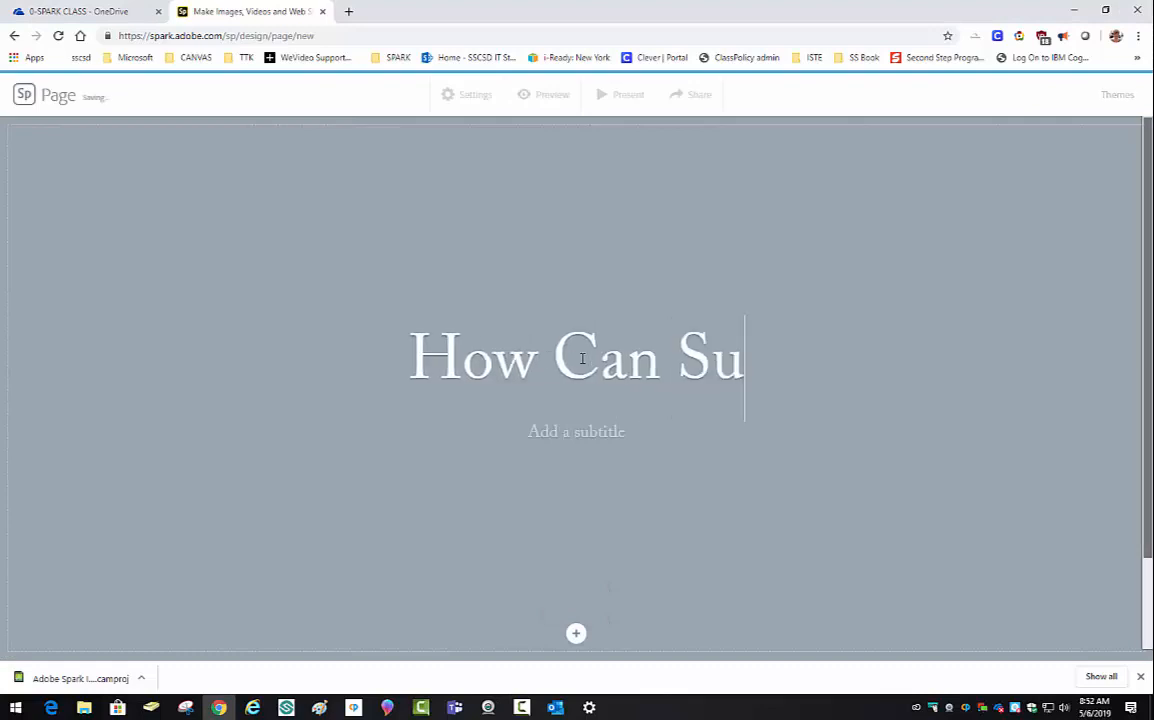
text( Page?)
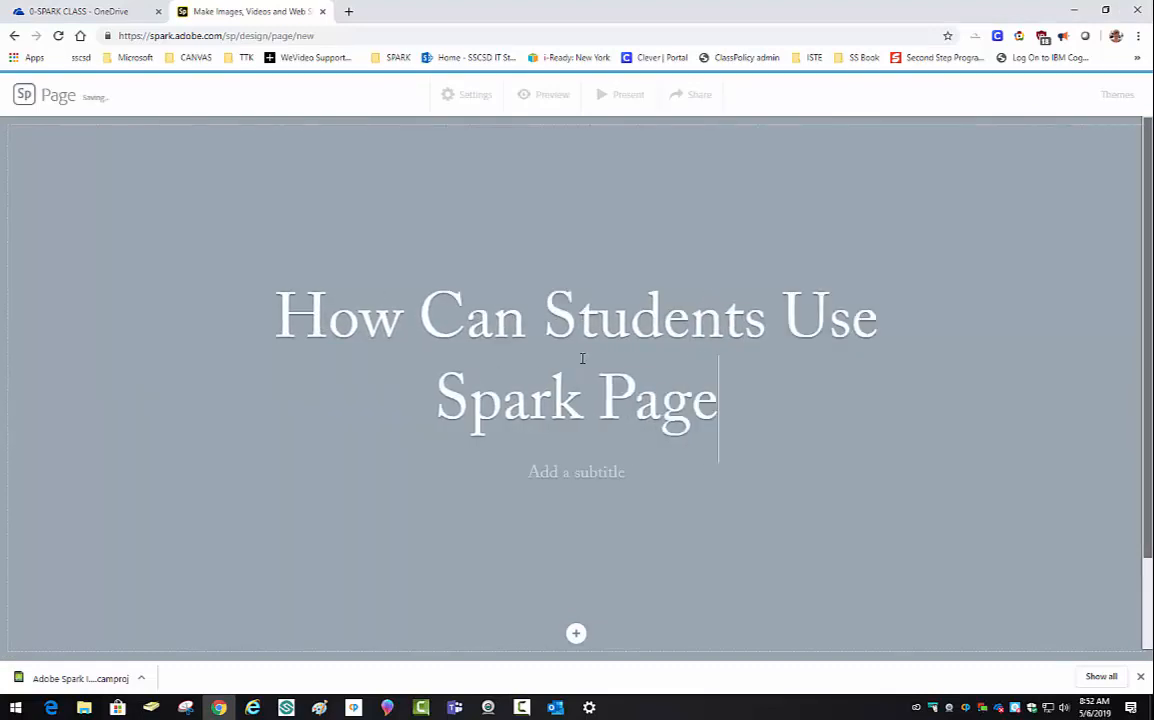
- Set a sparkler-in-hands free photo from a 'spark page' search as the title background
click(576, 633)
click(583, 590)
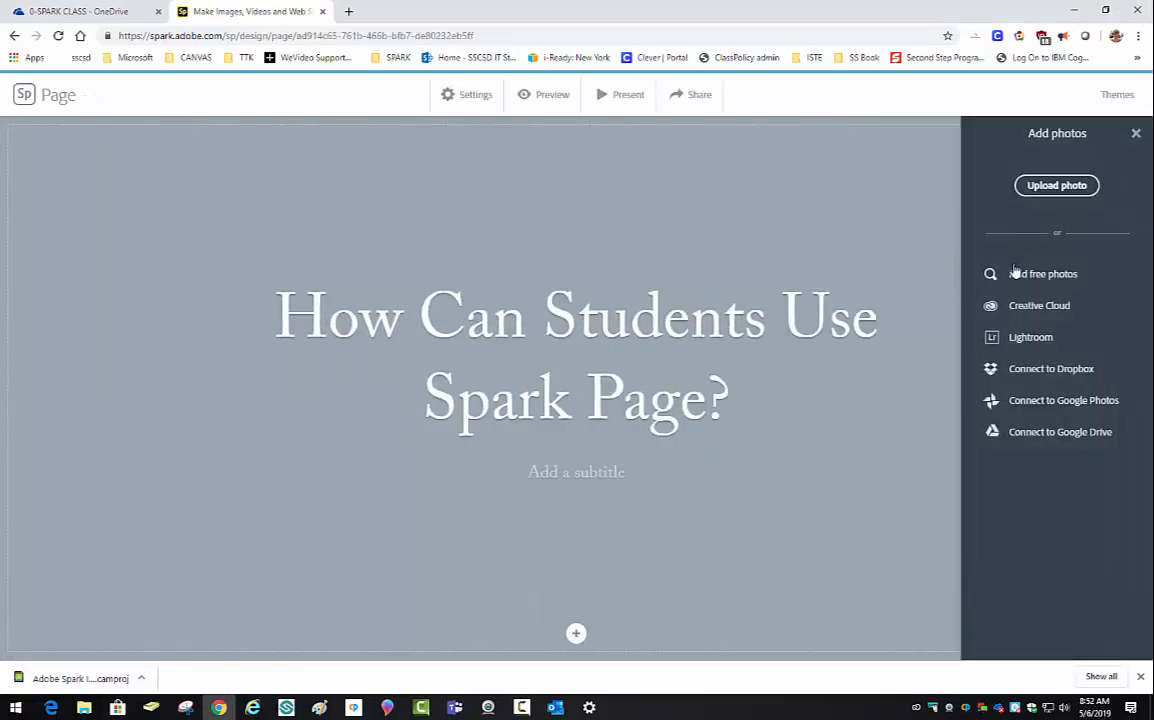
click(1020, 273)
text(spark page)
key(Return)
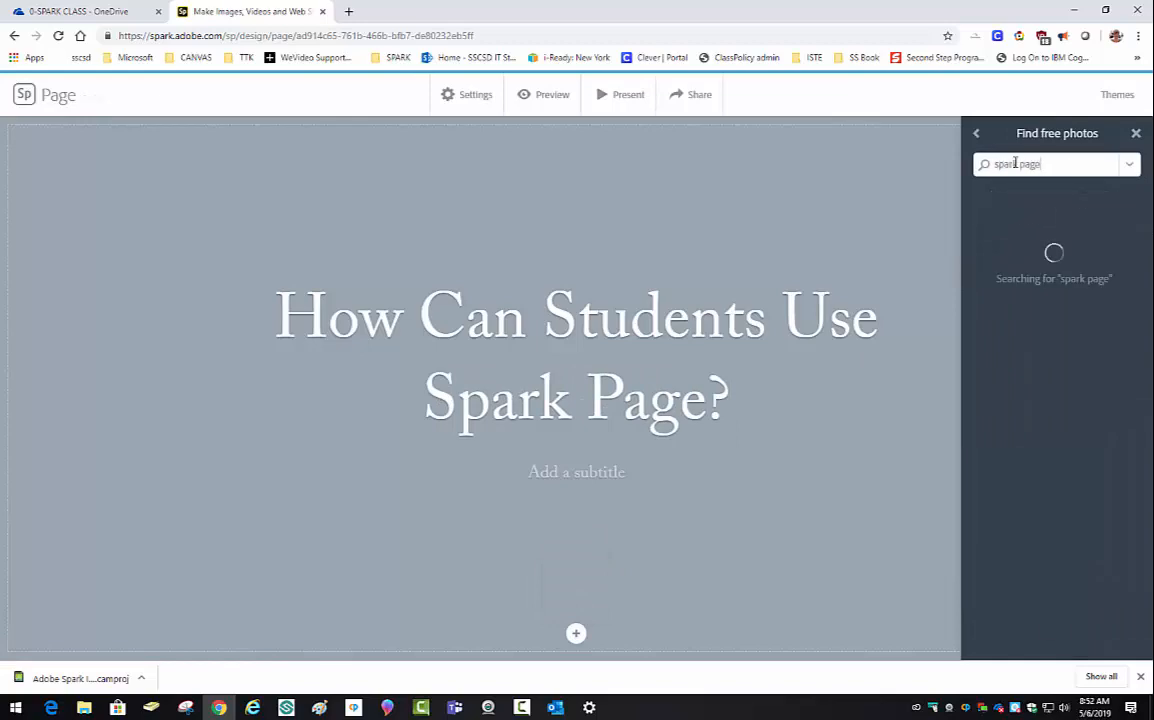
scroll(1030, 540, down, 2)
click(1030, 540)
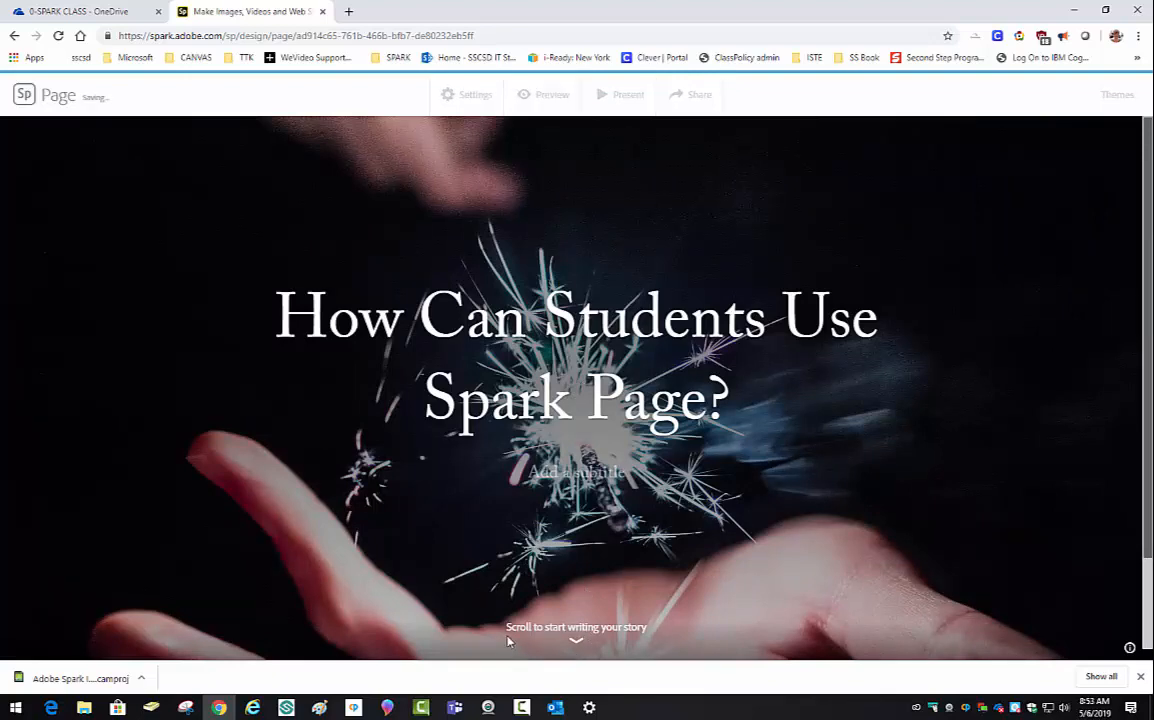
scroll(626, 641, down, 2)
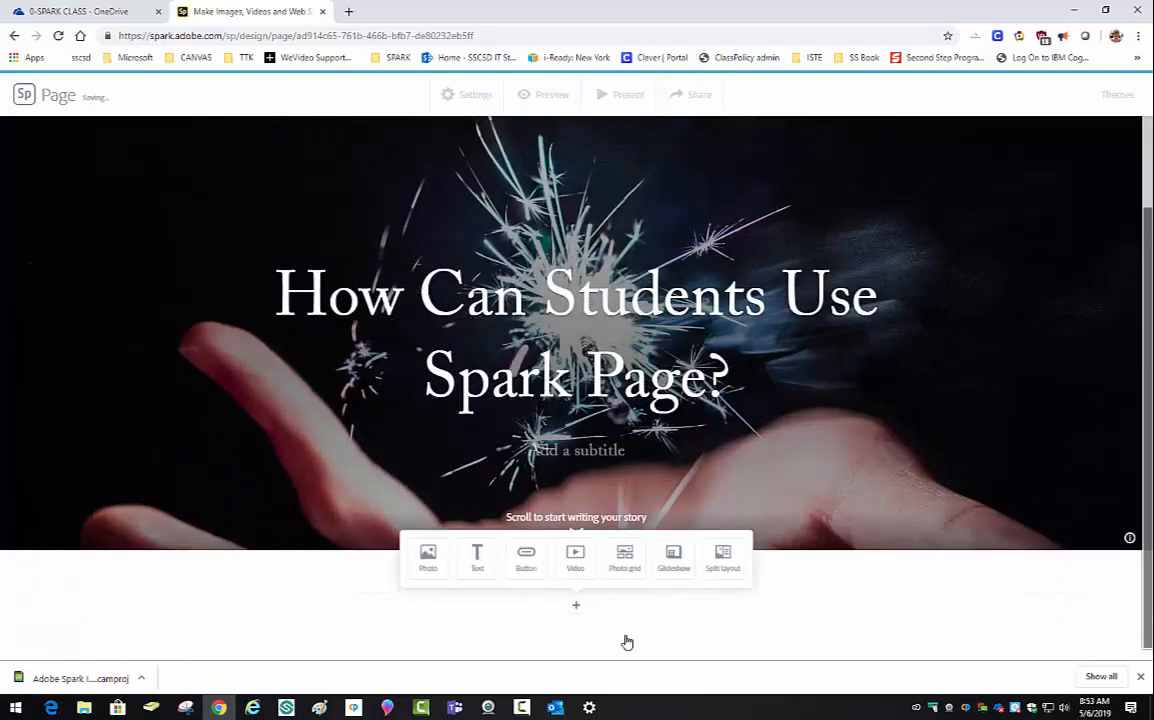
- Add a glideshow of 'newsletter' search photos, including the GOOD NEWS poster, and save it
click(674, 556)
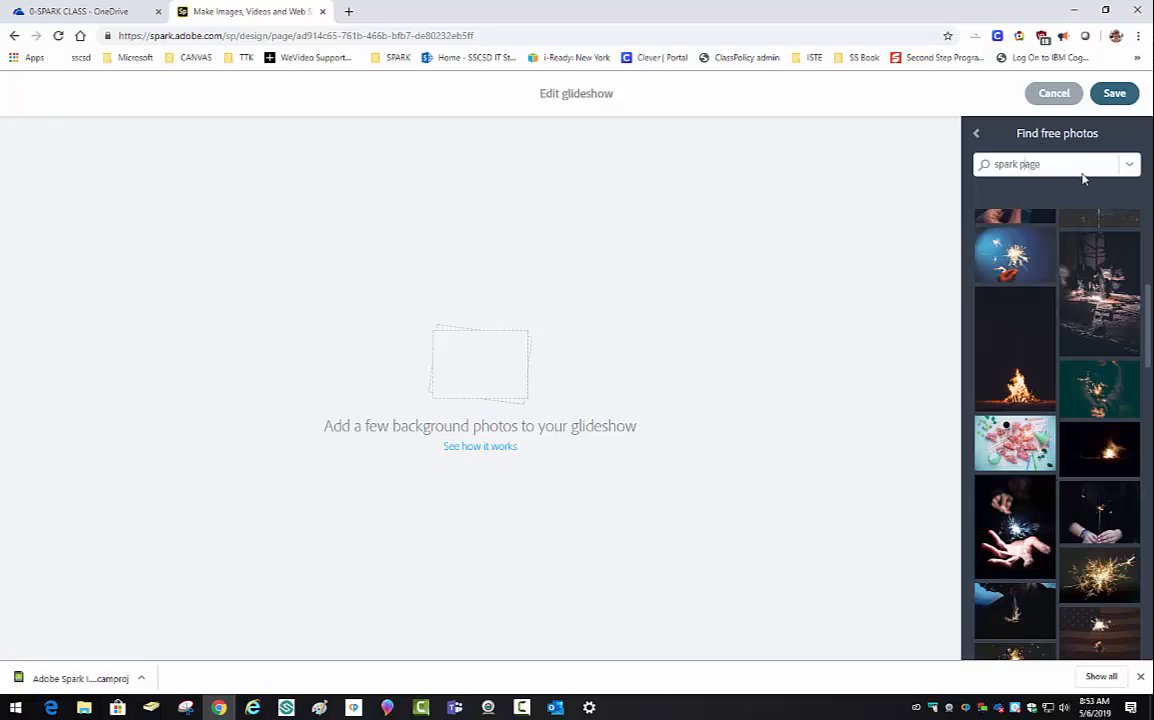
drag(1061, 168, 991, 177)
text(newsletter)
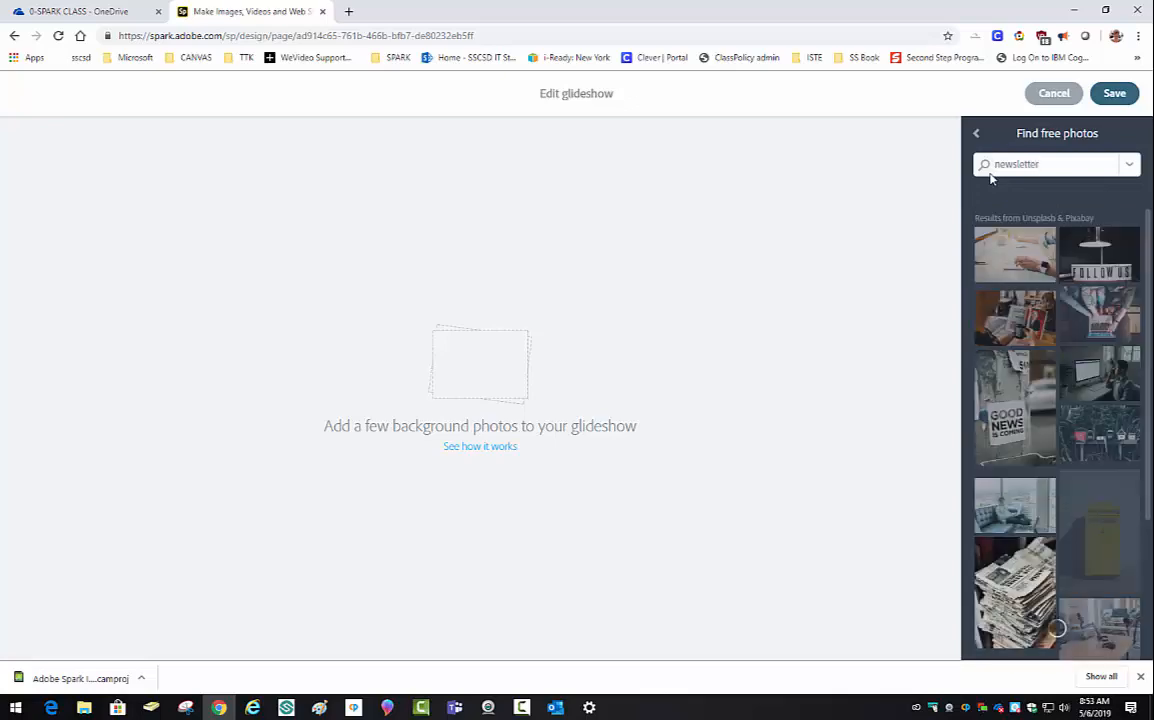
click(1031, 316)
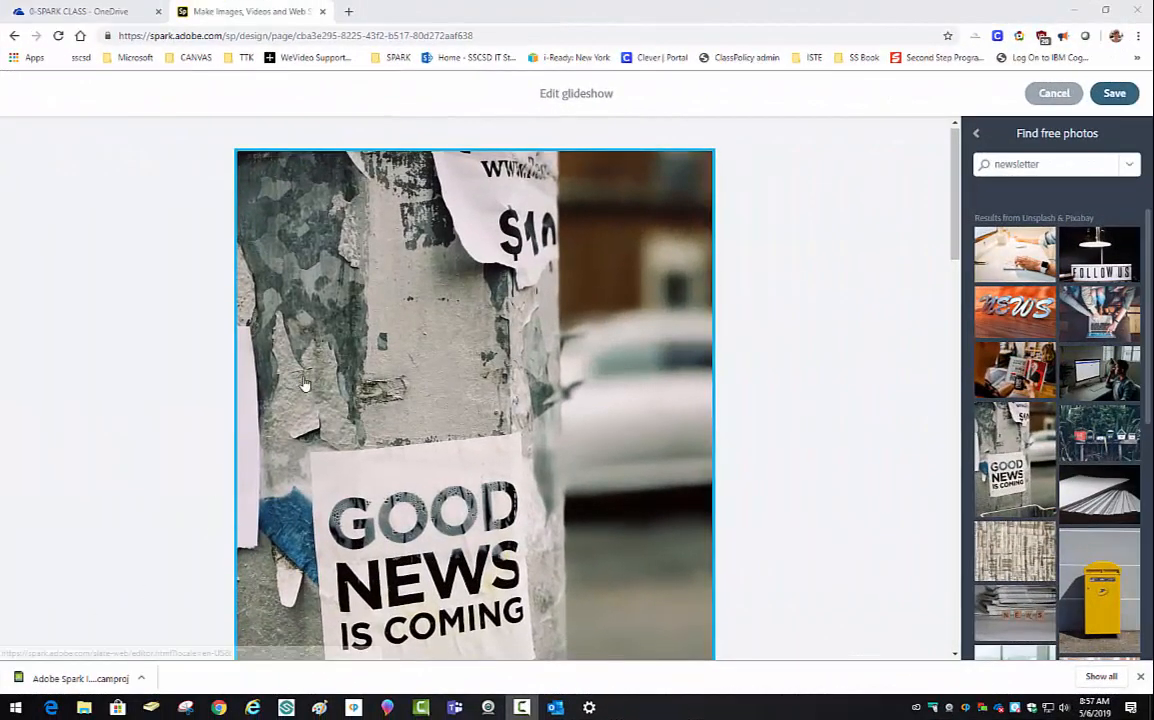
scroll(304, 386, down, 15)
scroll(304, 386, down, 3)
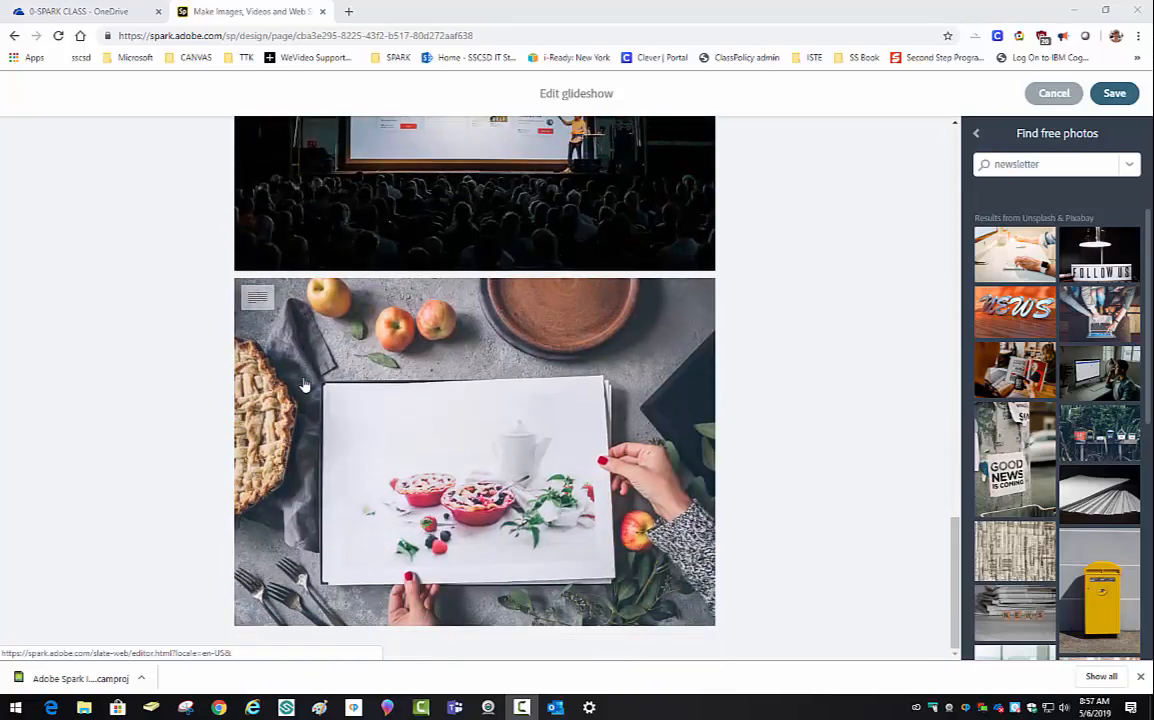
scroll(304, 386, up, 12)
scroll(306, 365, up, 3)
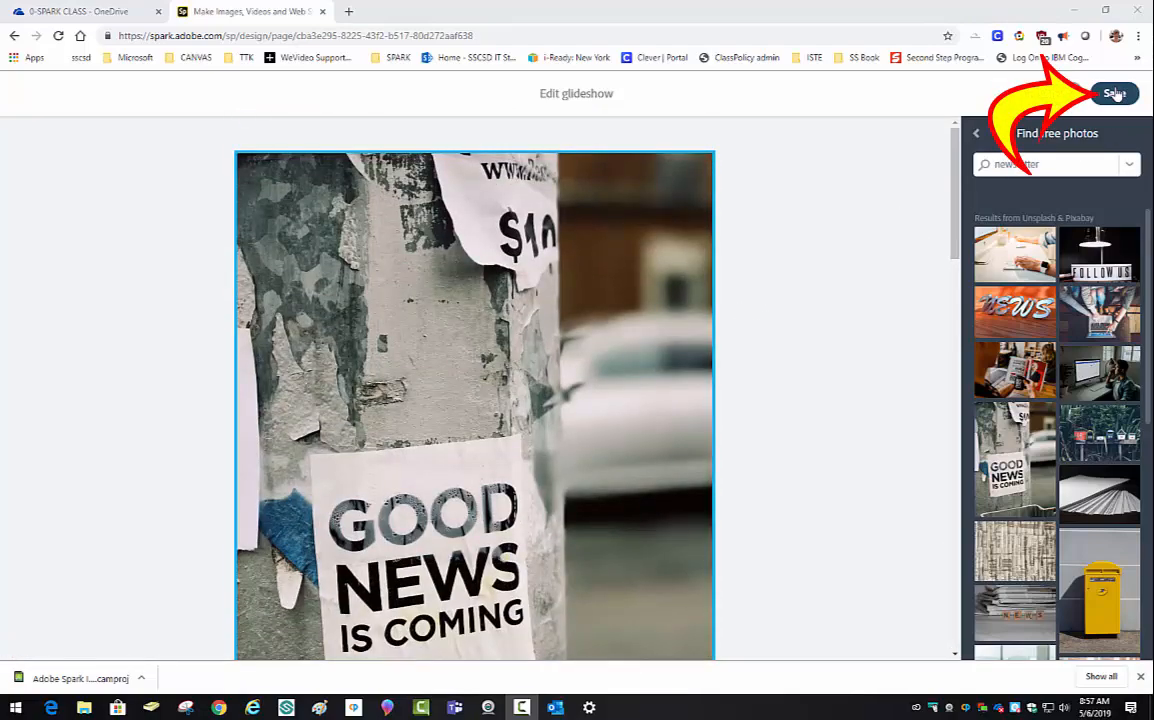
click(1113, 93)
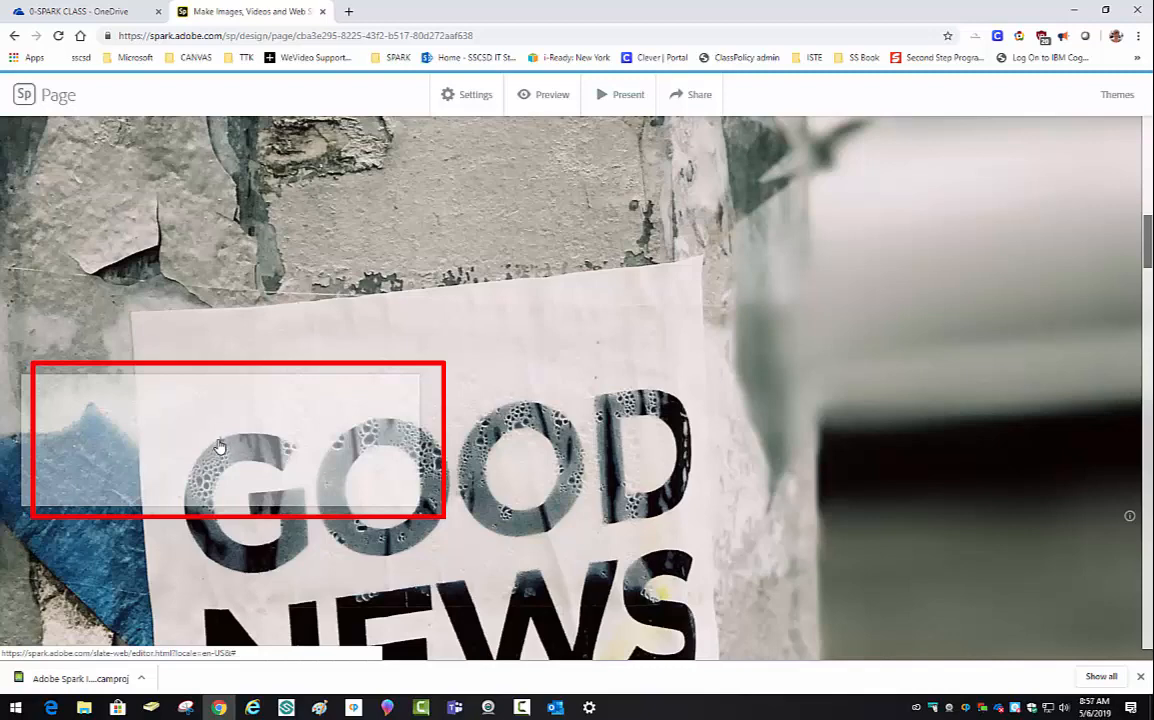
- Add an H1 heading 'Newsletter-May 2019' on the glideshow
click(222, 446)
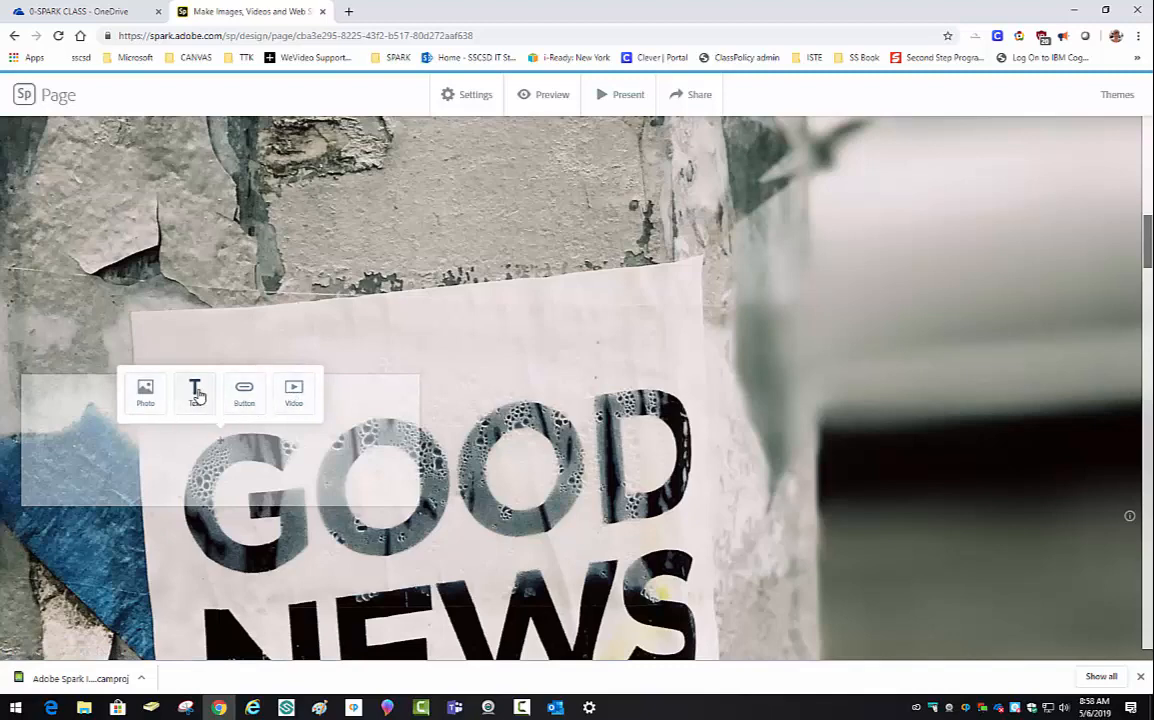
click(197, 395)
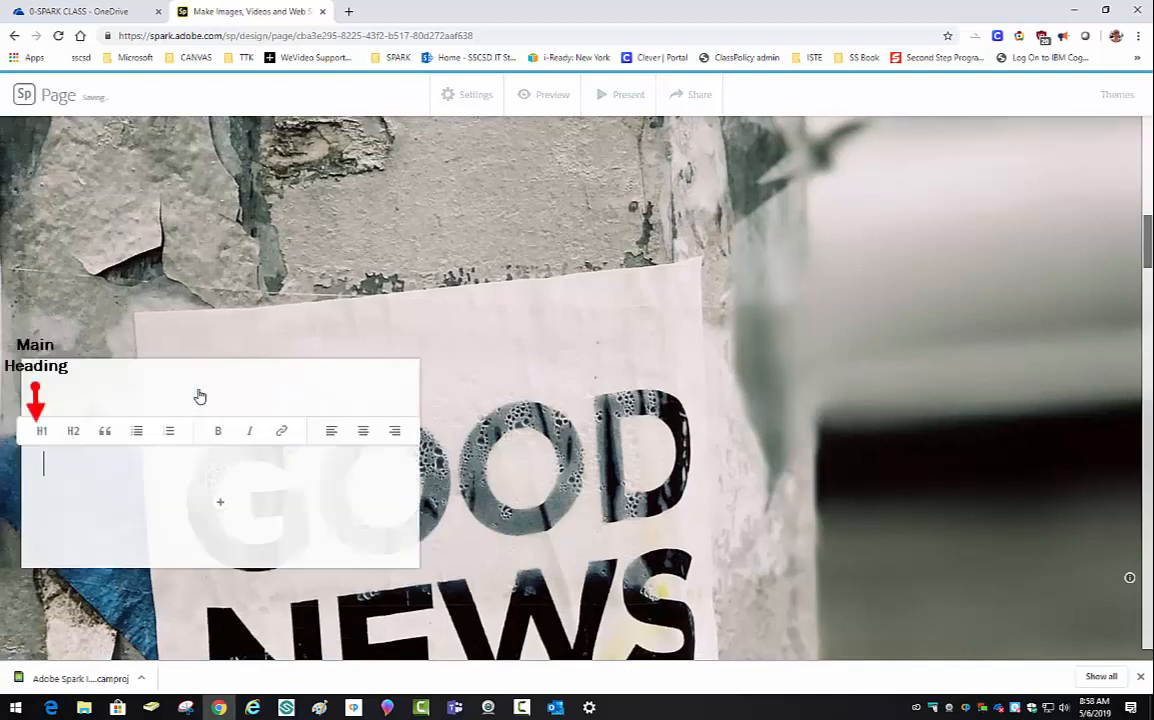
click(39, 434)
text(Newslett)
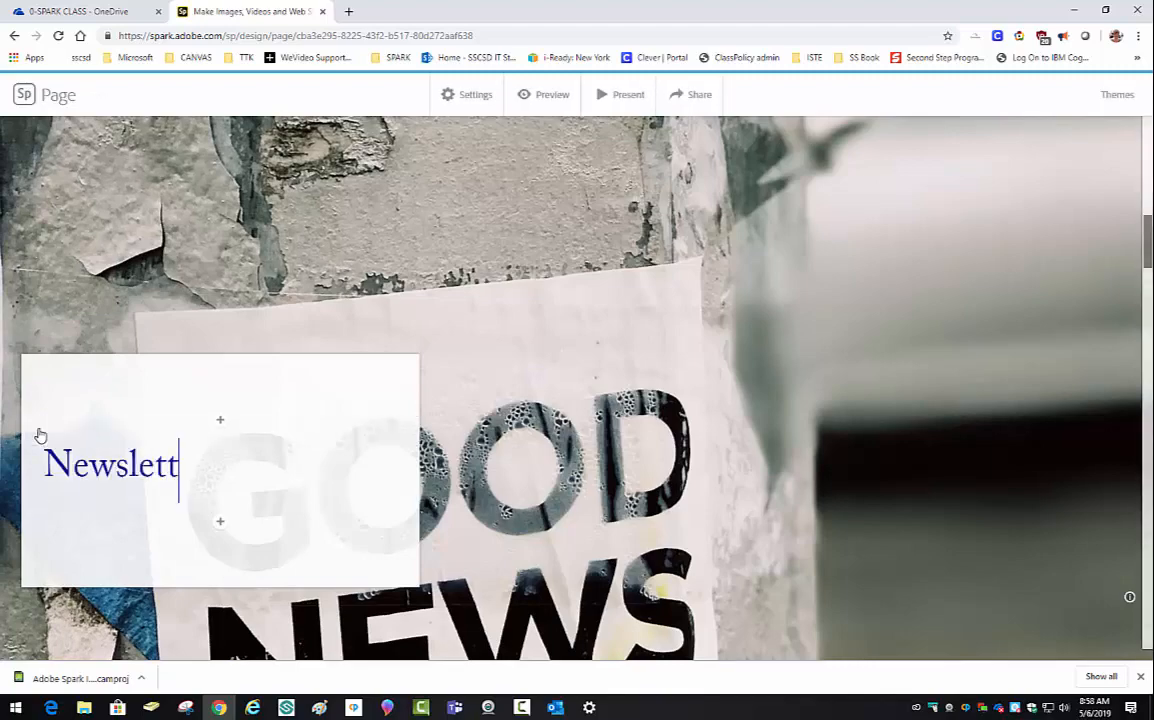
text(er)
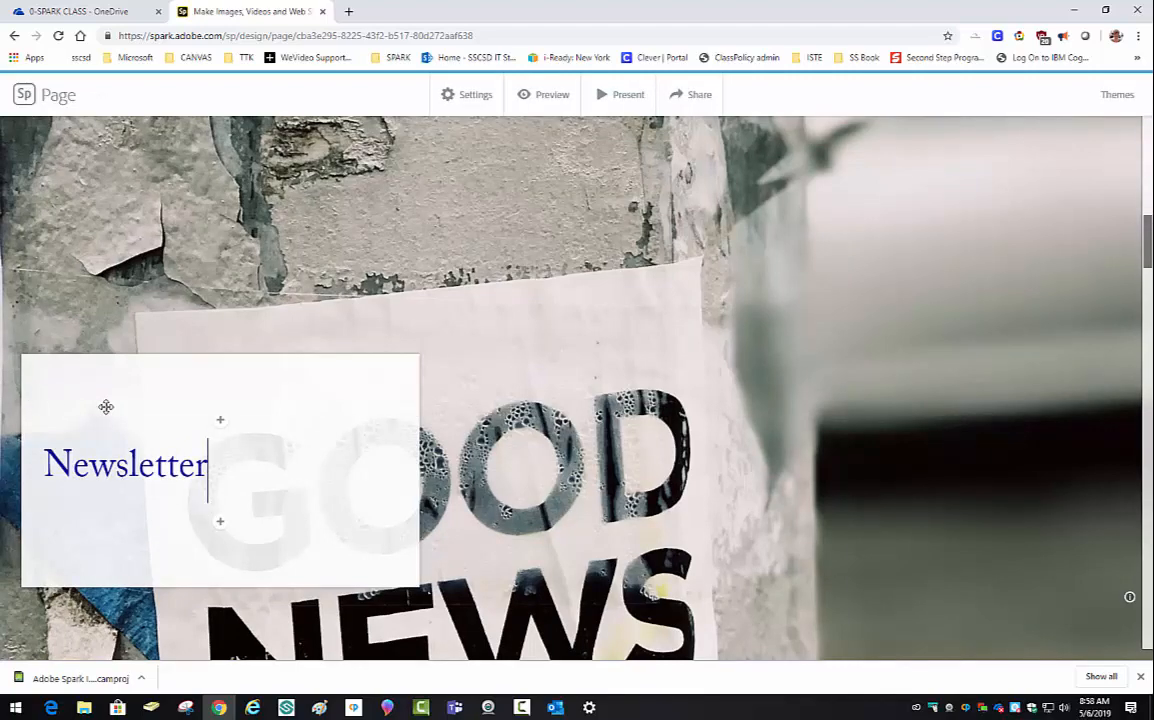
text(-May 2019)
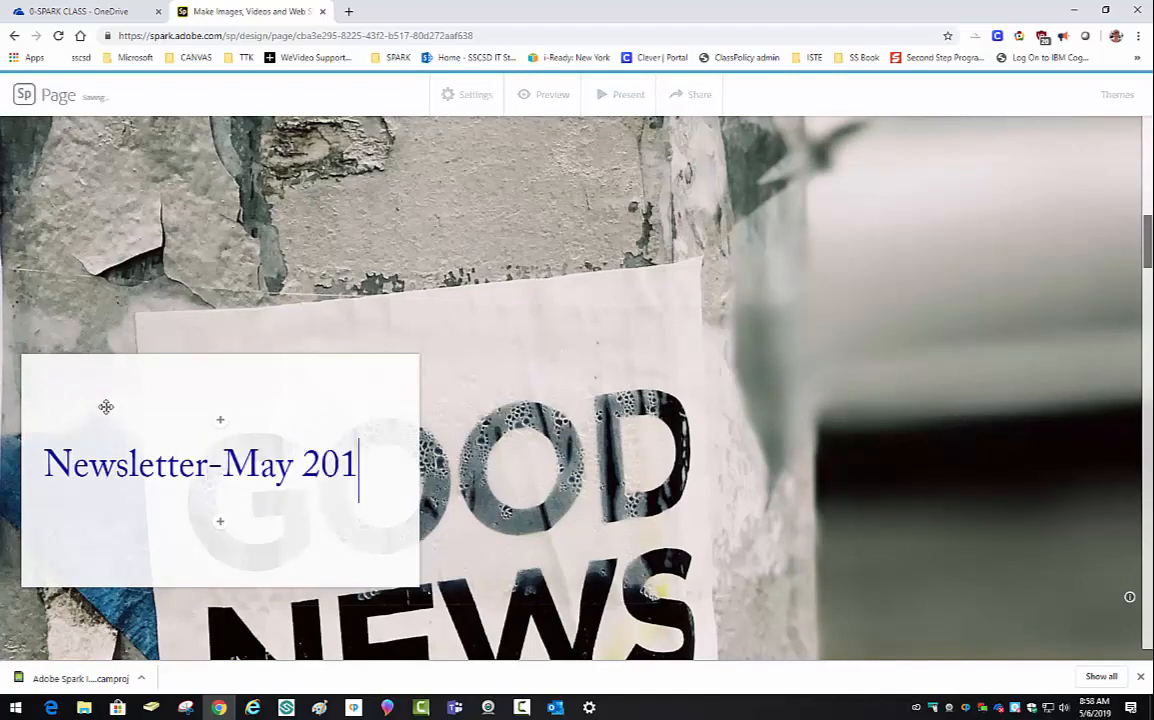
- Add a text block below reading 'This is the first paragraph of my newsleter'
click(221, 525)
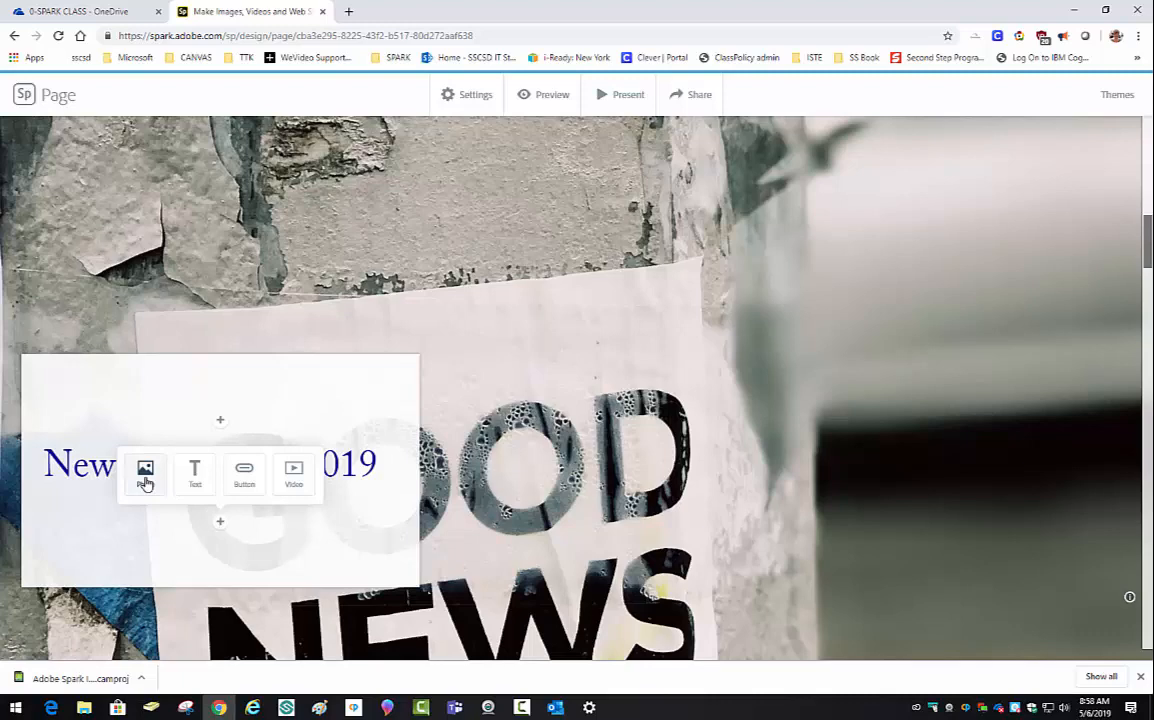
click(194, 472)
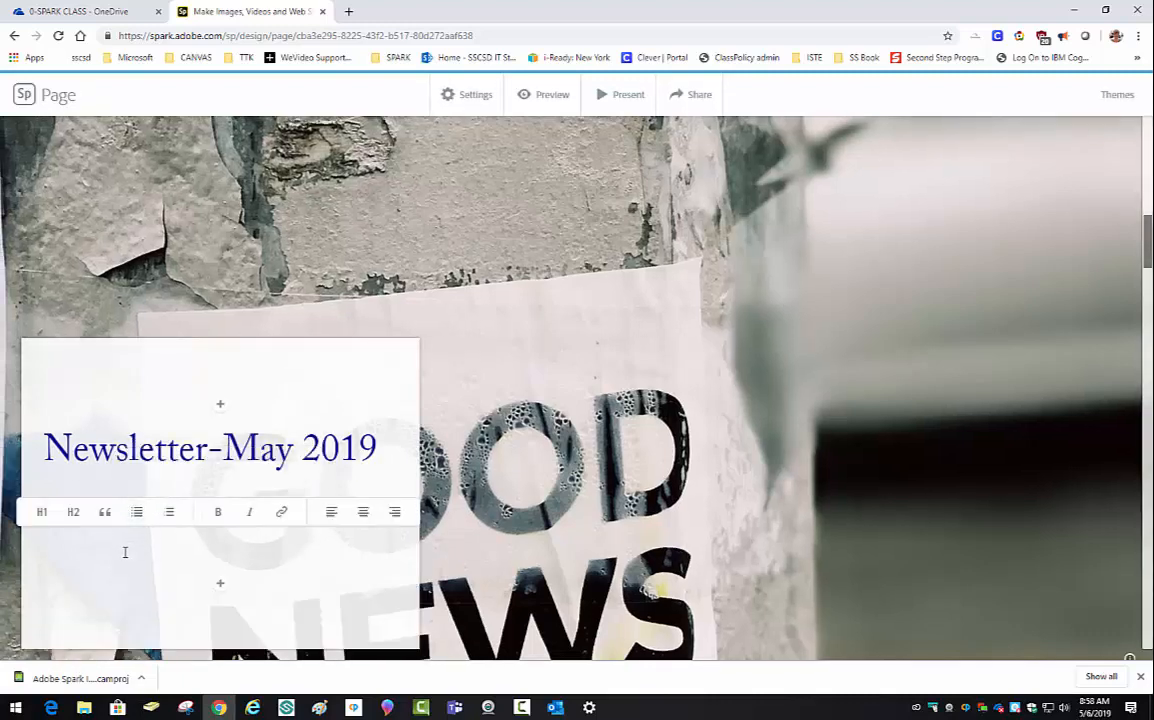
text(This is the first paragraph of my newsleter.)
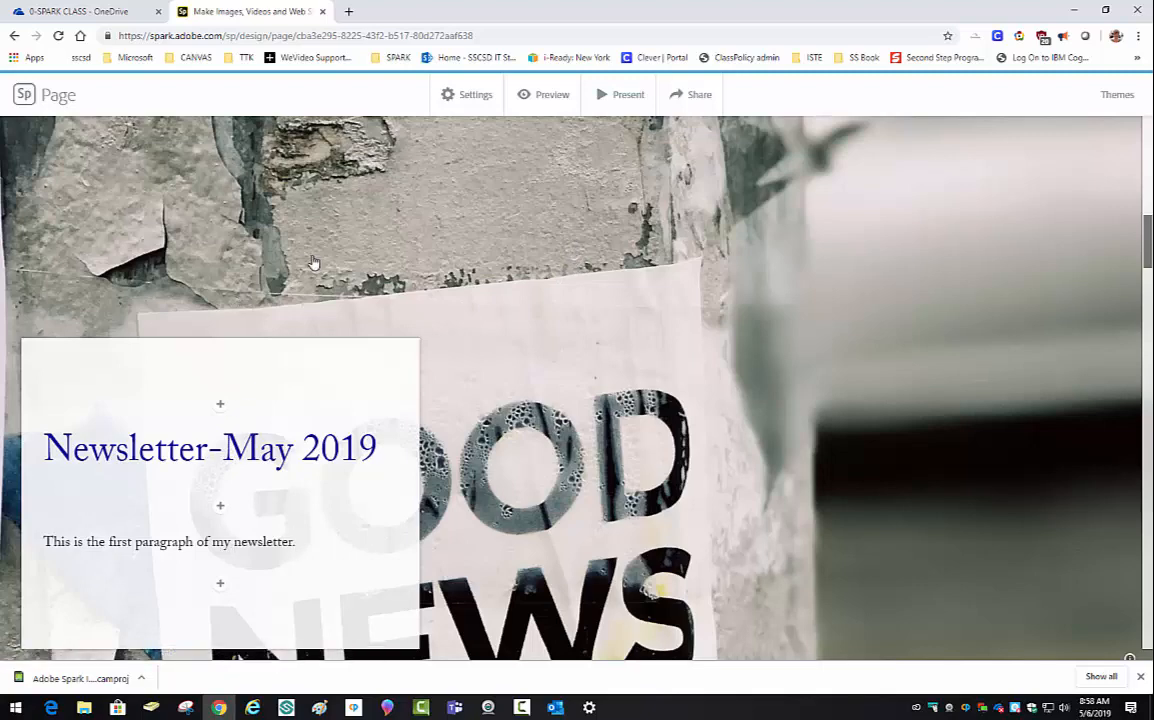
- Scroll through the page sections down to Portfolio, then preview the whole page
scroll(313, 262, down, 3)
scroll(313, 262, down, 10)
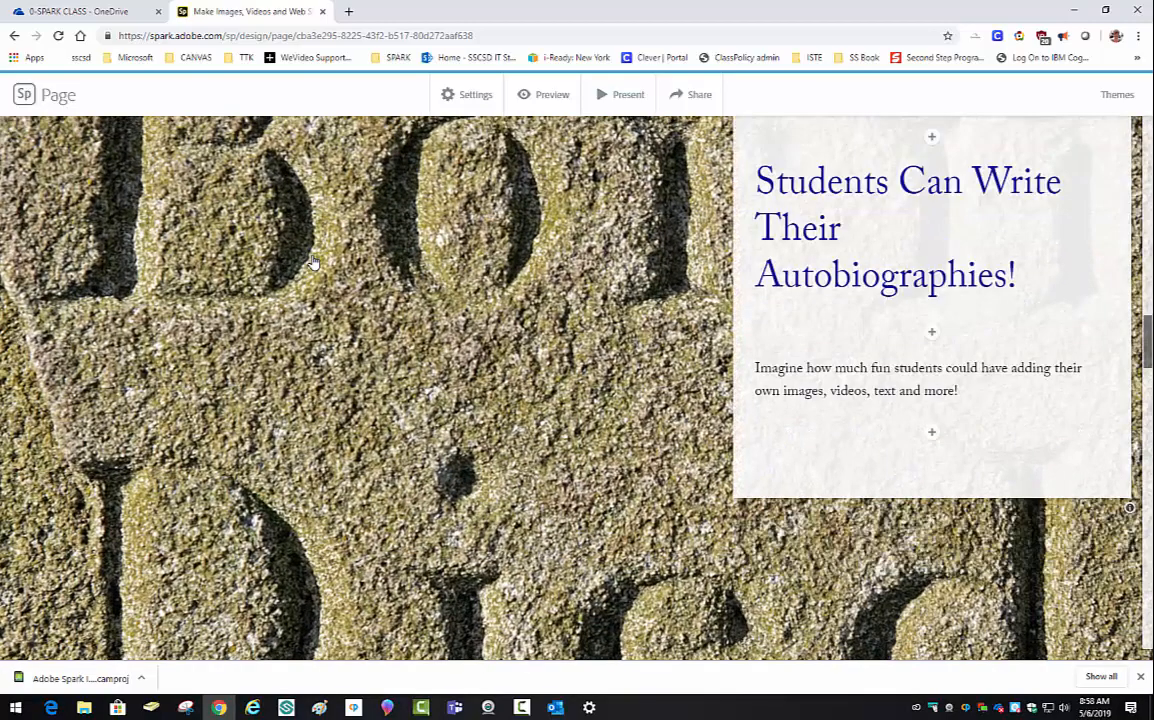
scroll(313, 262, down, 8)
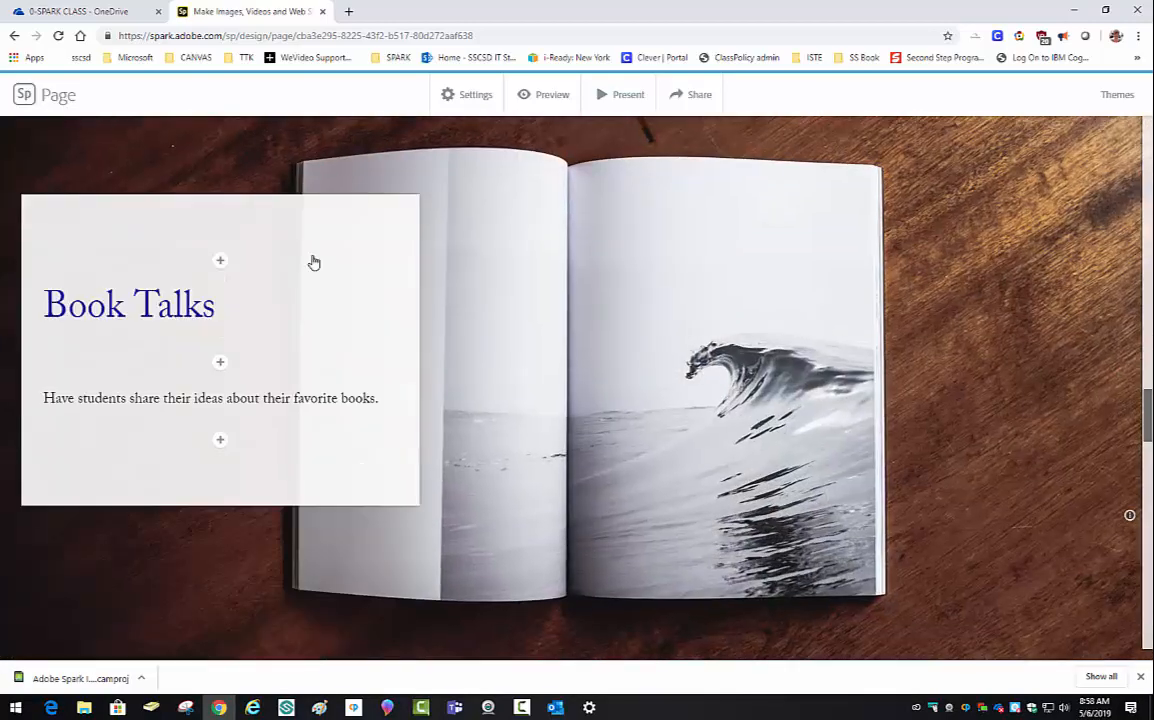
scroll(313, 262, down, 8)
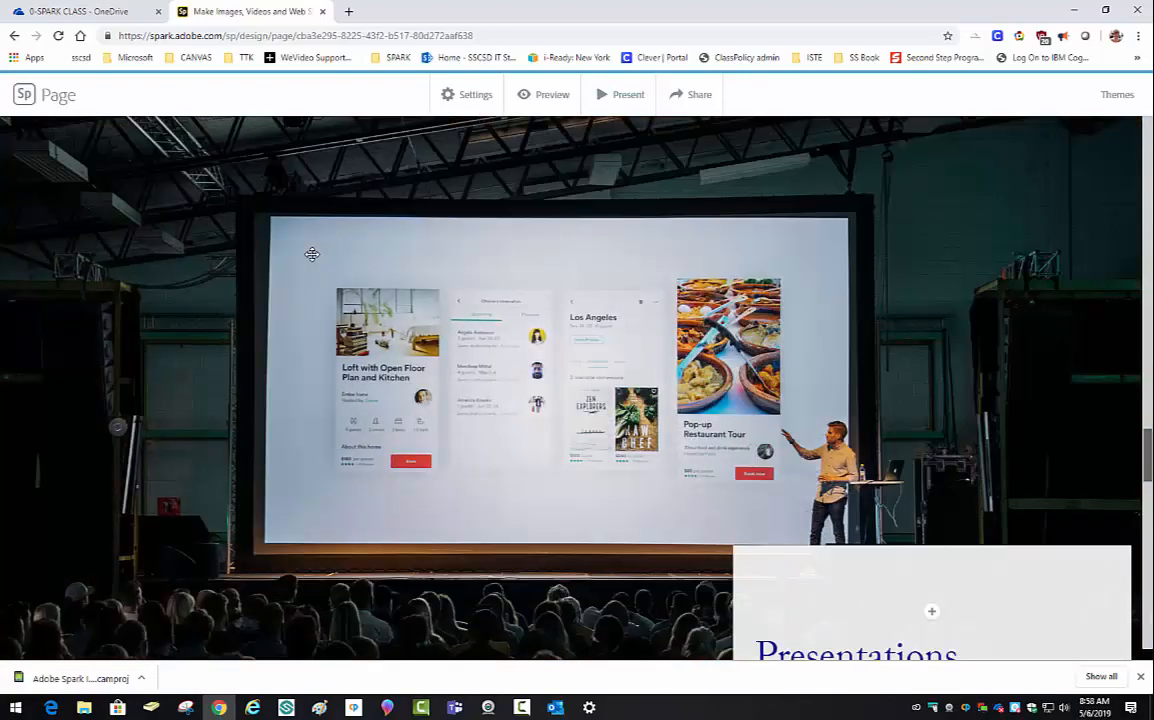
scroll(312, 254, up, 1)
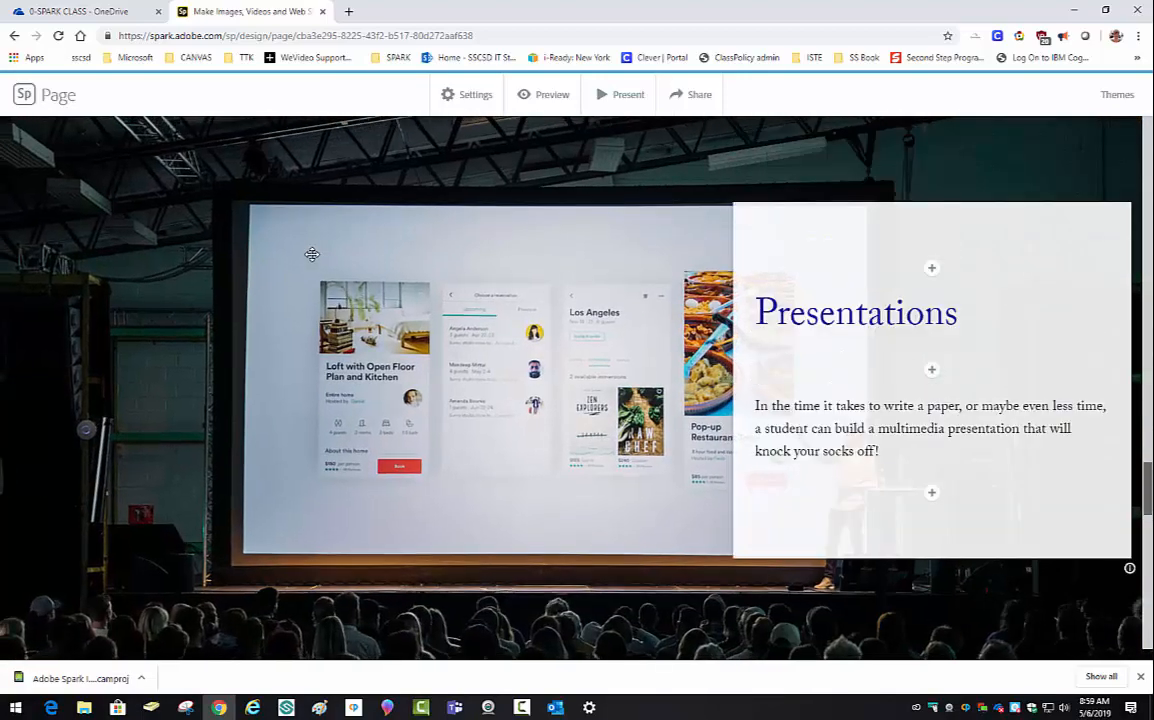
scroll(312, 254, down, 8)
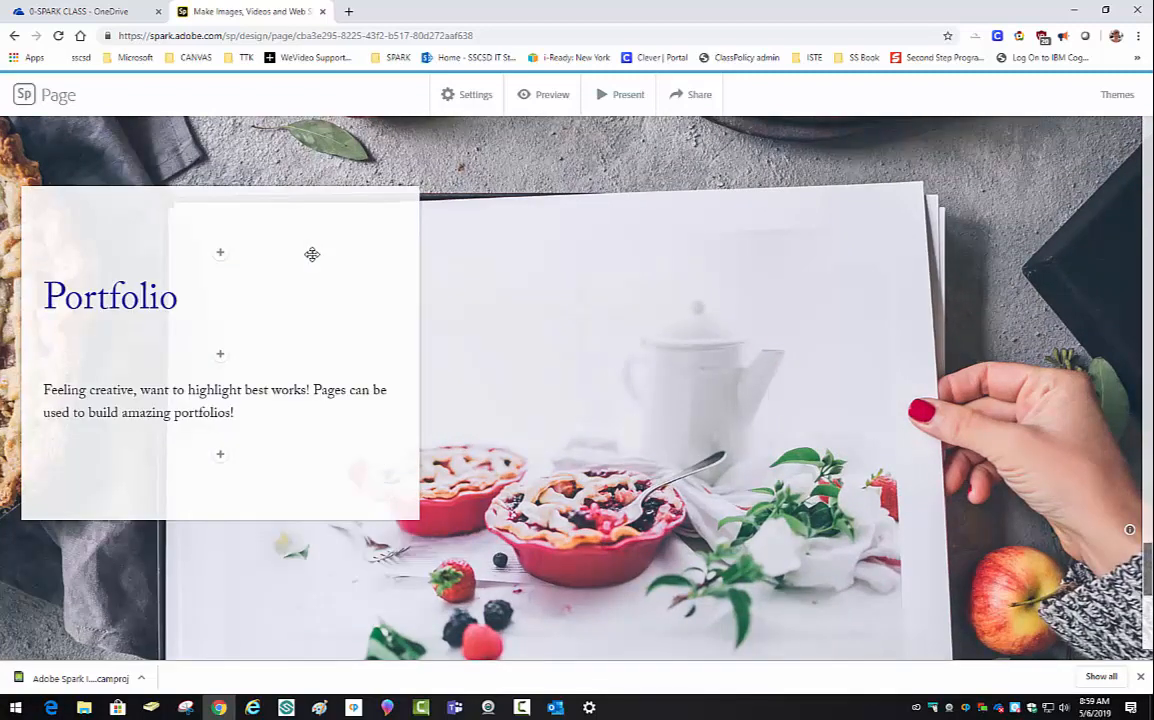
click(541, 100)
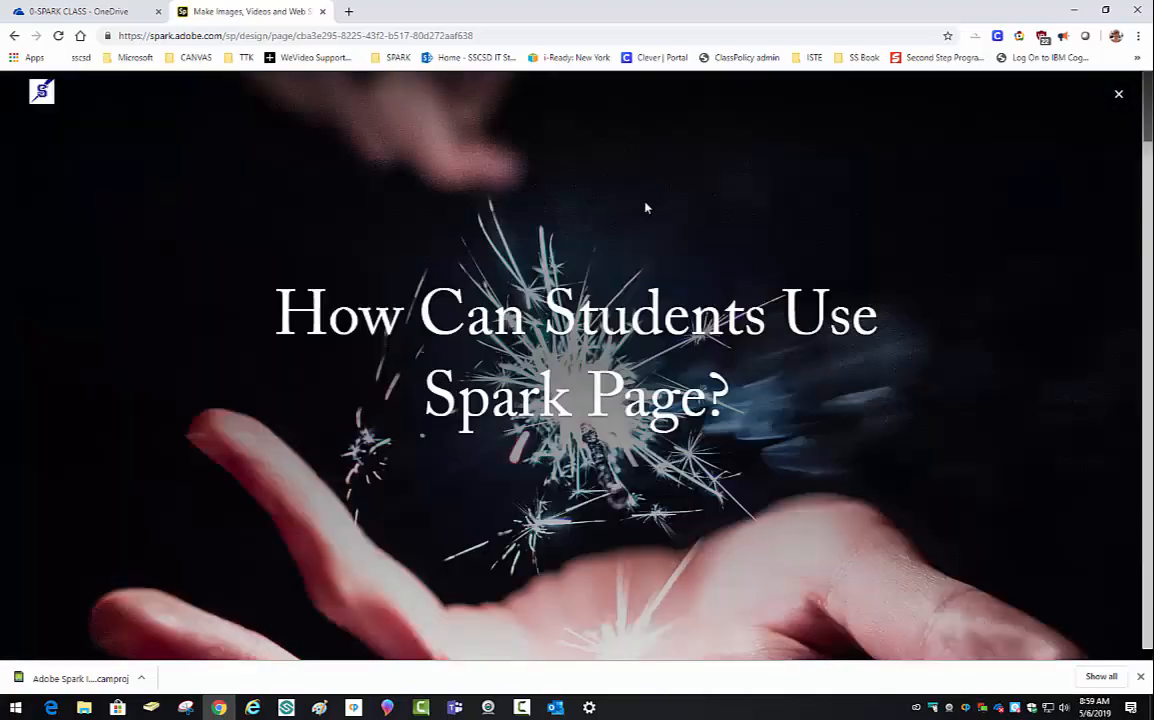
- Scroll the page preview down past the Presentations and pie-photo sections to the image credits, then back up
scroll(645, 207, down, 6)
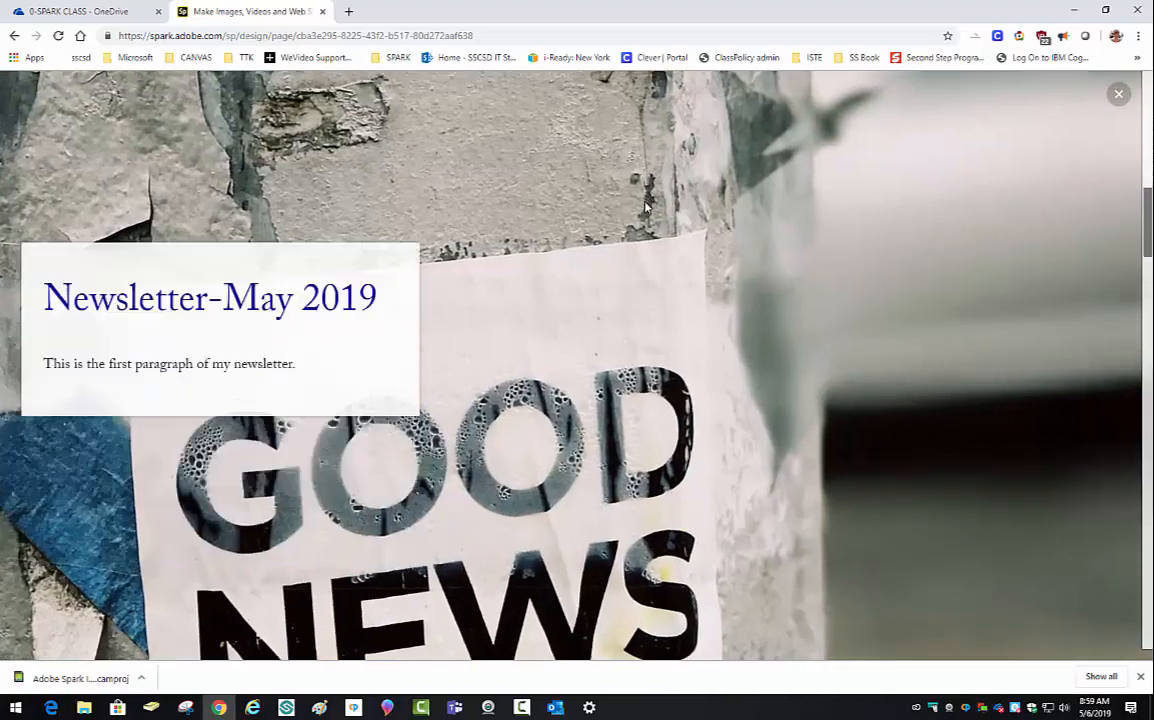
scroll(645, 207, down, 5)
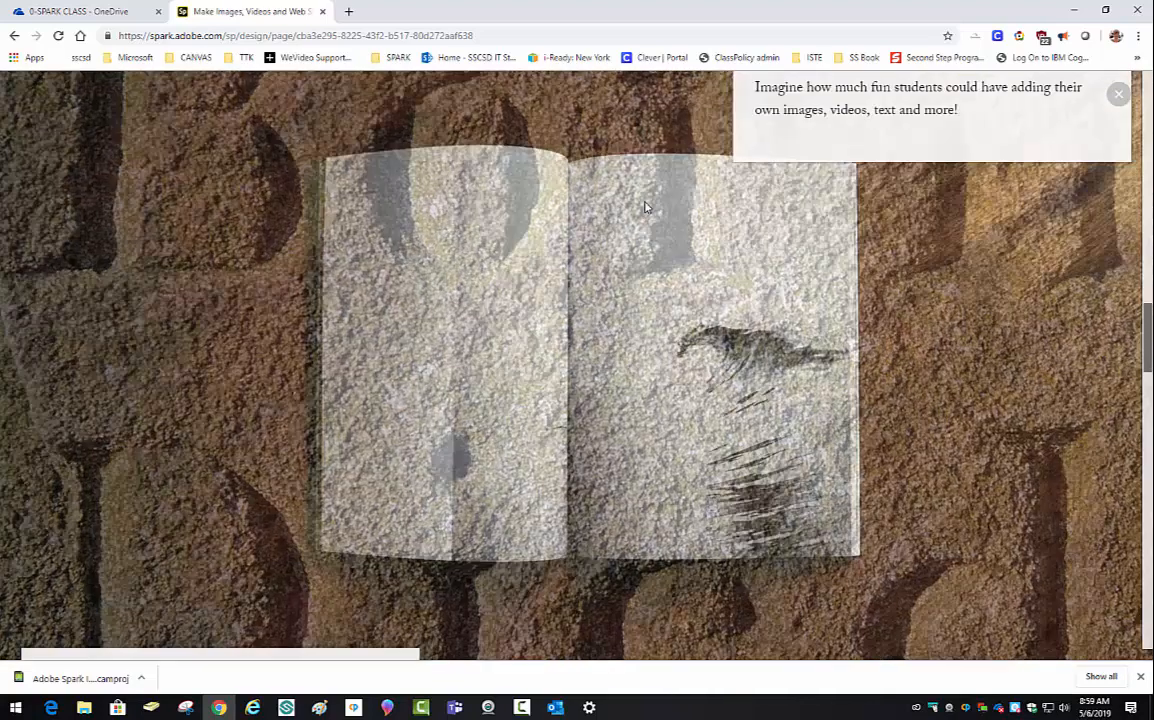
scroll(645, 207, down, 5)
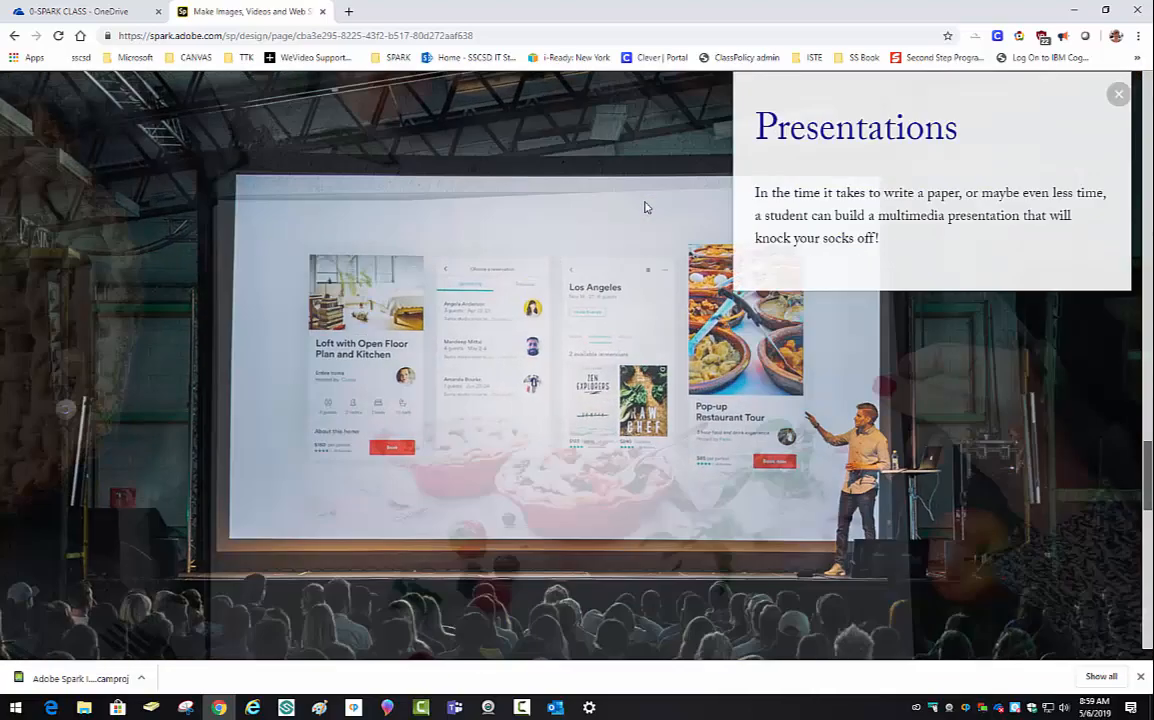
scroll(645, 207, down, 6)
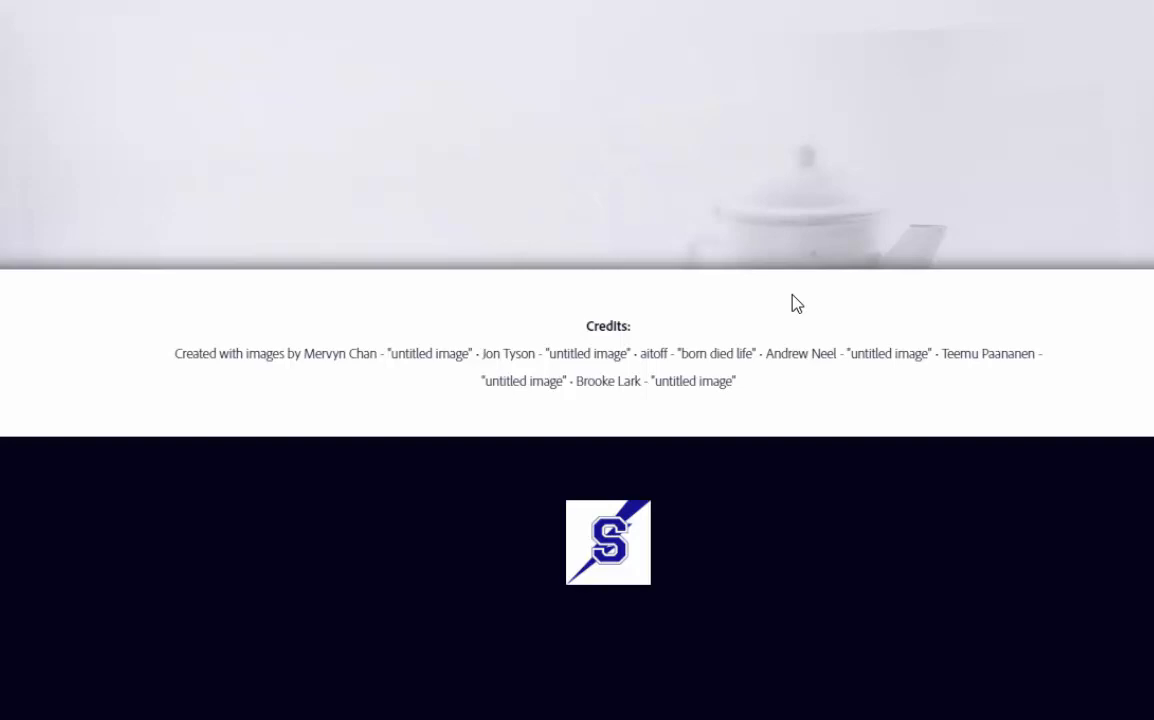
scroll(797, 304, up, 5)
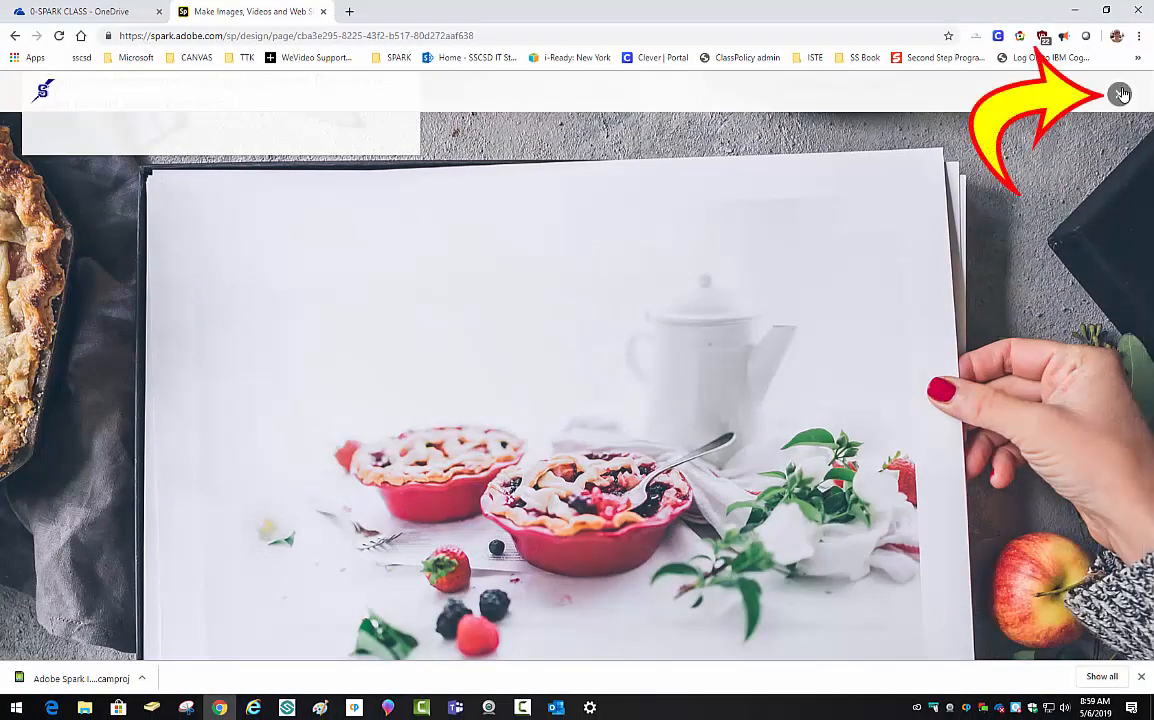
scroll(1070, 117, up, 4)
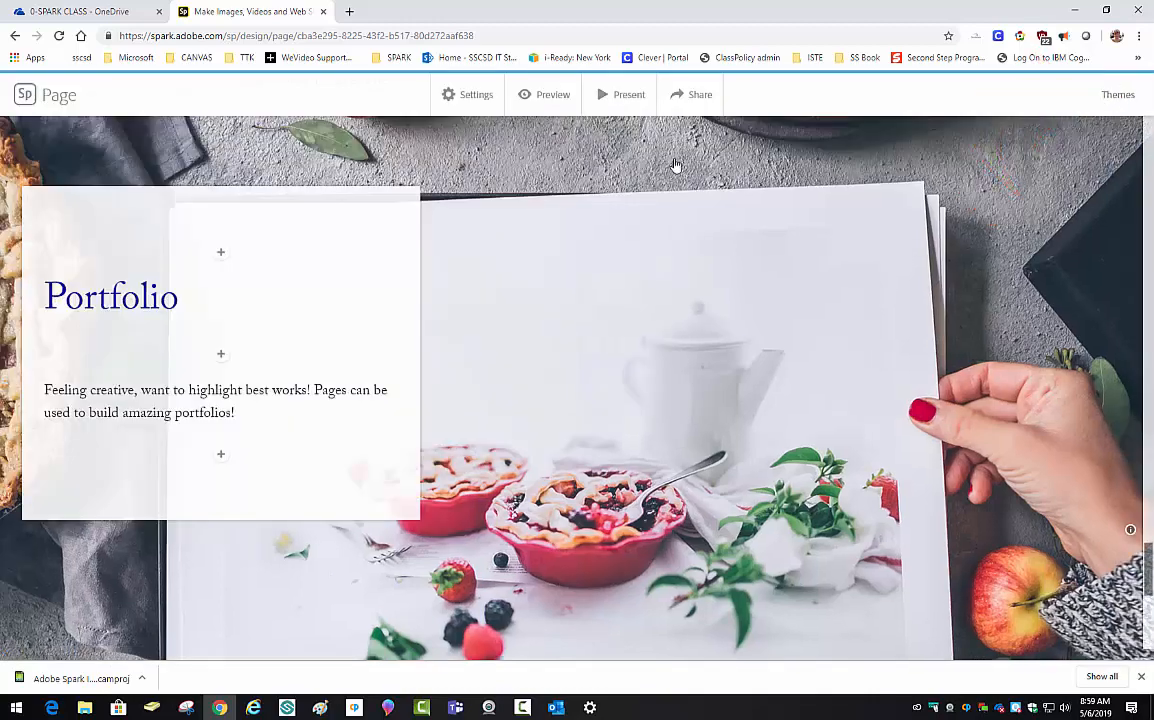
- Try the Medium, Dark, Storybook and Trek themes on the page
click(1116, 96)
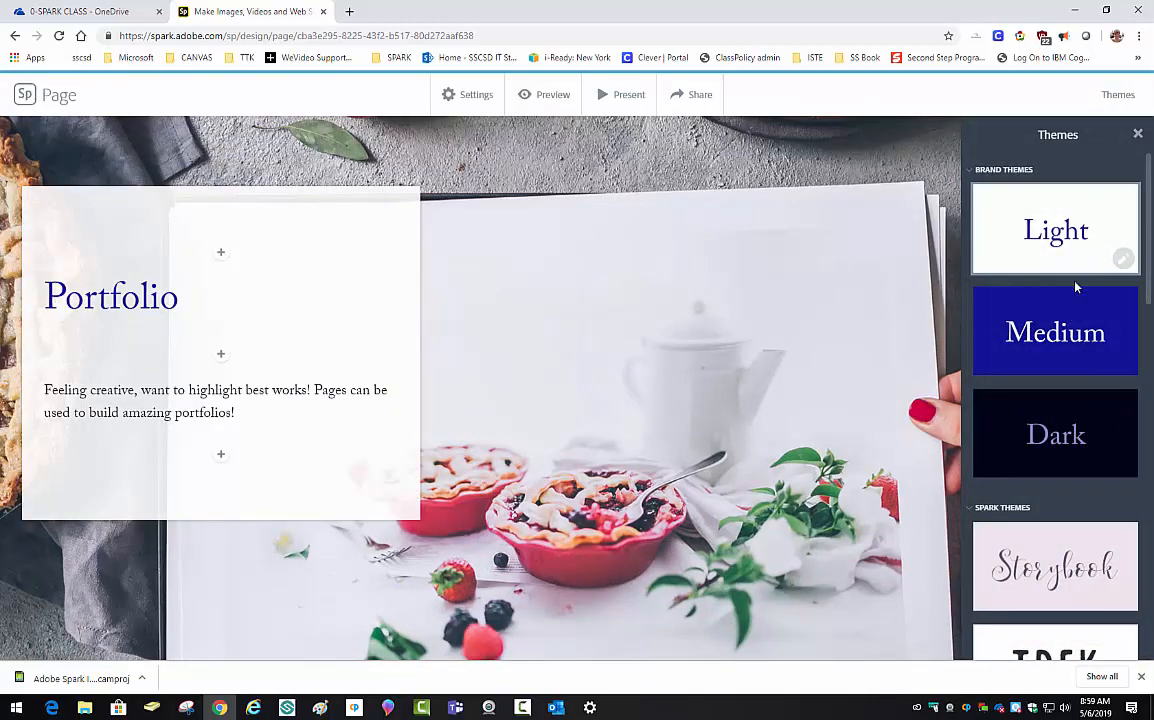
click(1066, 330)
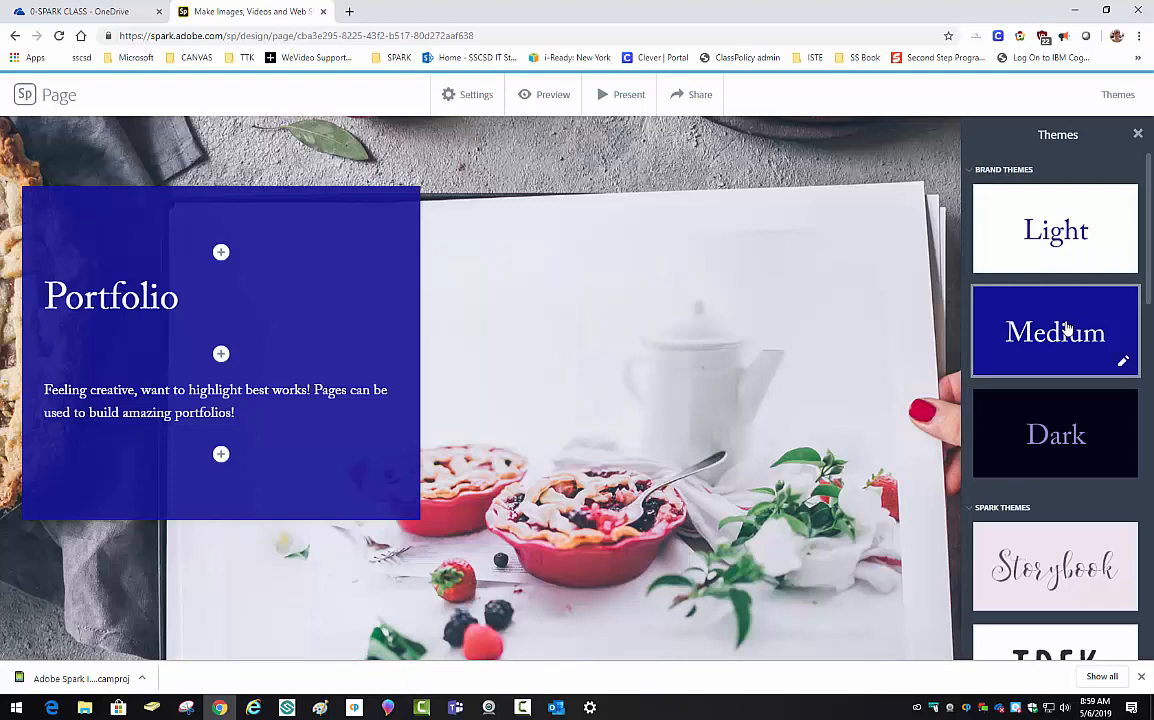
click(1056, 443)
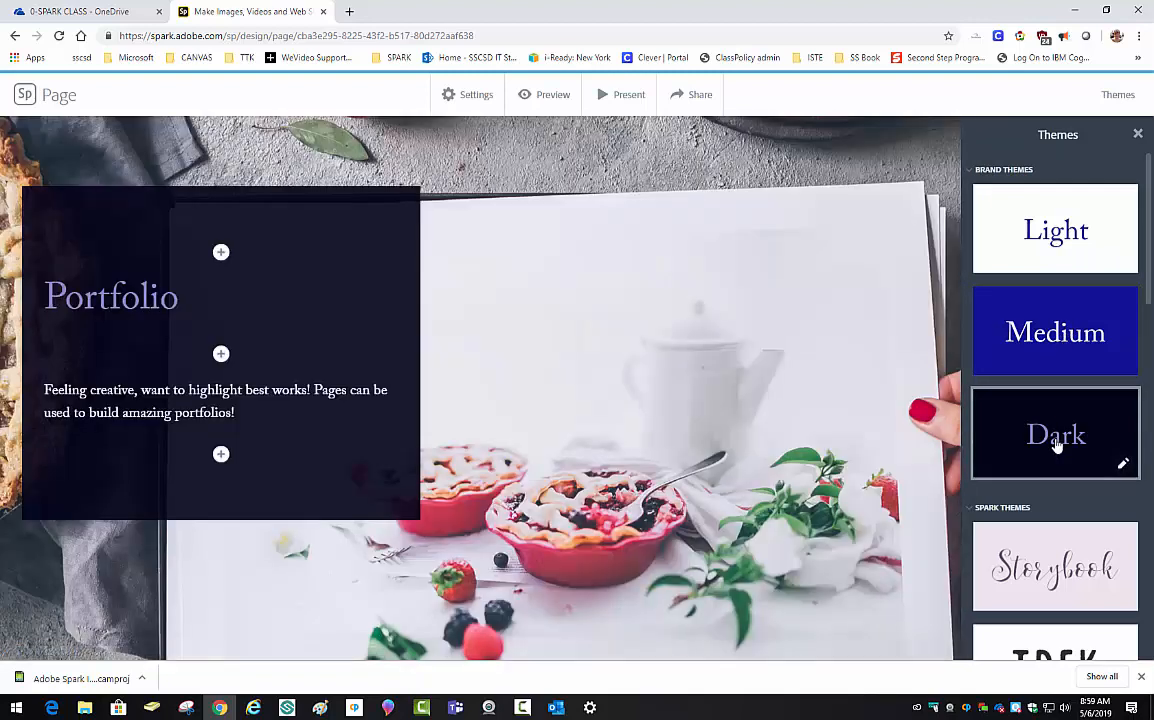
click(1058, 585)
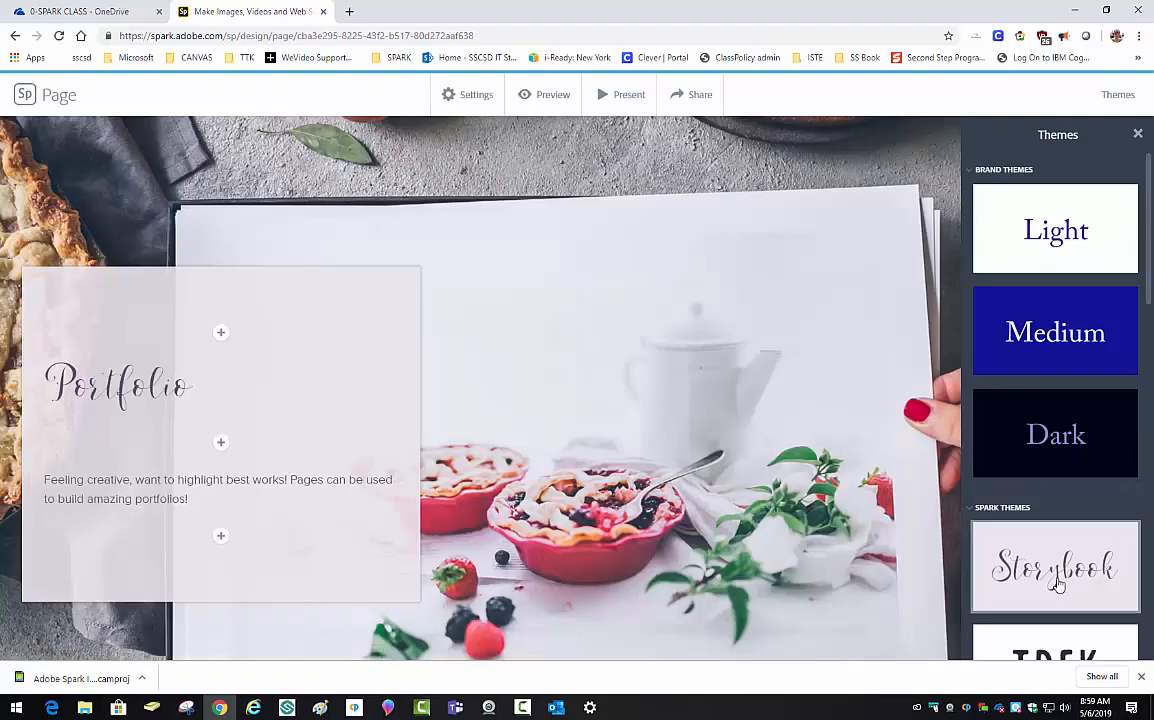
scroll(1058, 600, down, 1)
click(1063, 540)
- Try Nightcap, Crisp and Whimsy, then apply the Baldwin theme to the page
scroll(1070, 540, down, 1)
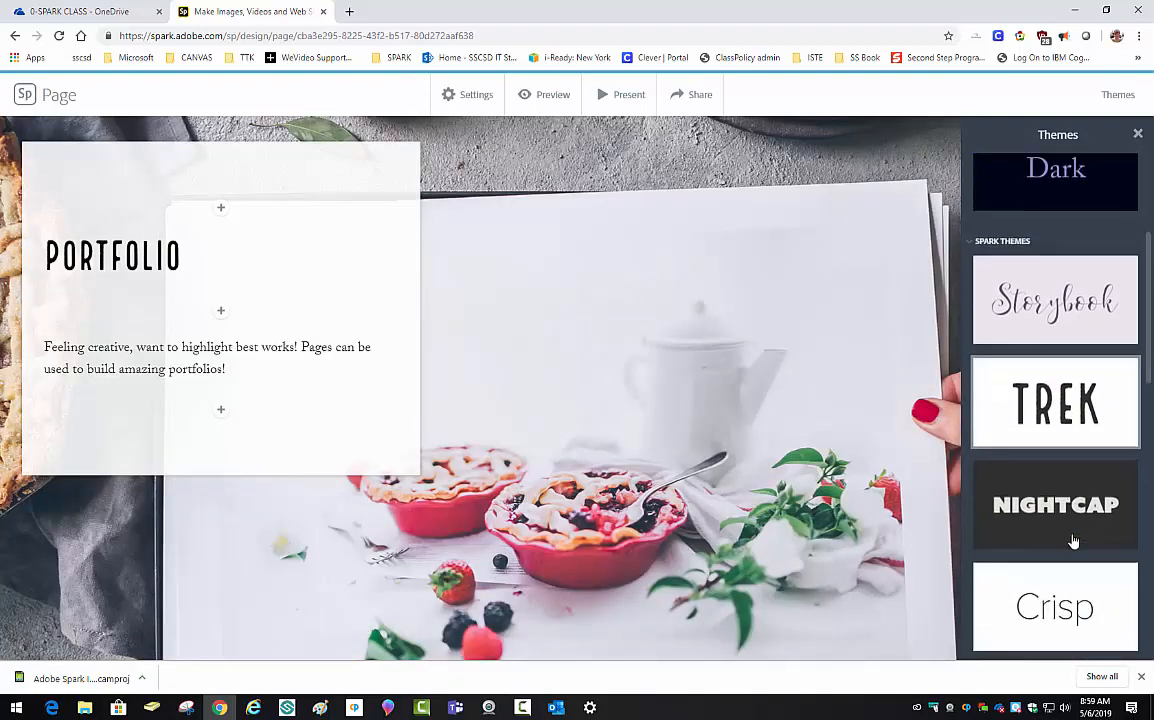
click(1077, 520)
scroll(1072, 535, down, 1)
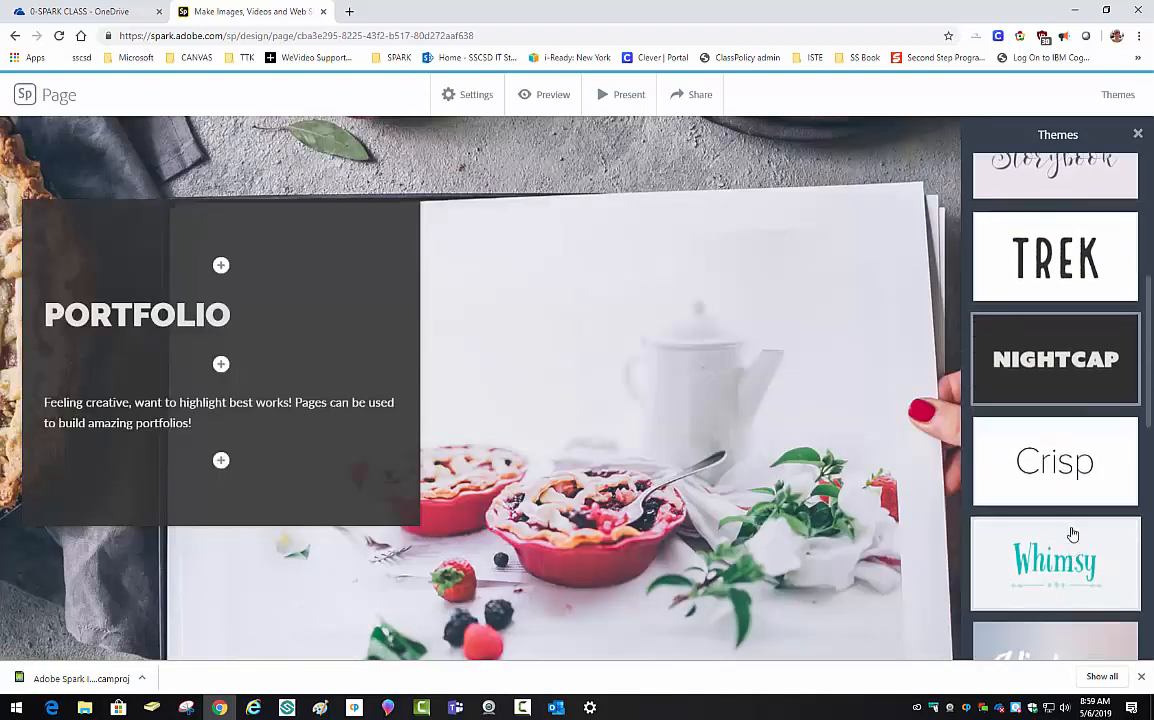
click(1080, 468)
click(1062, 563)
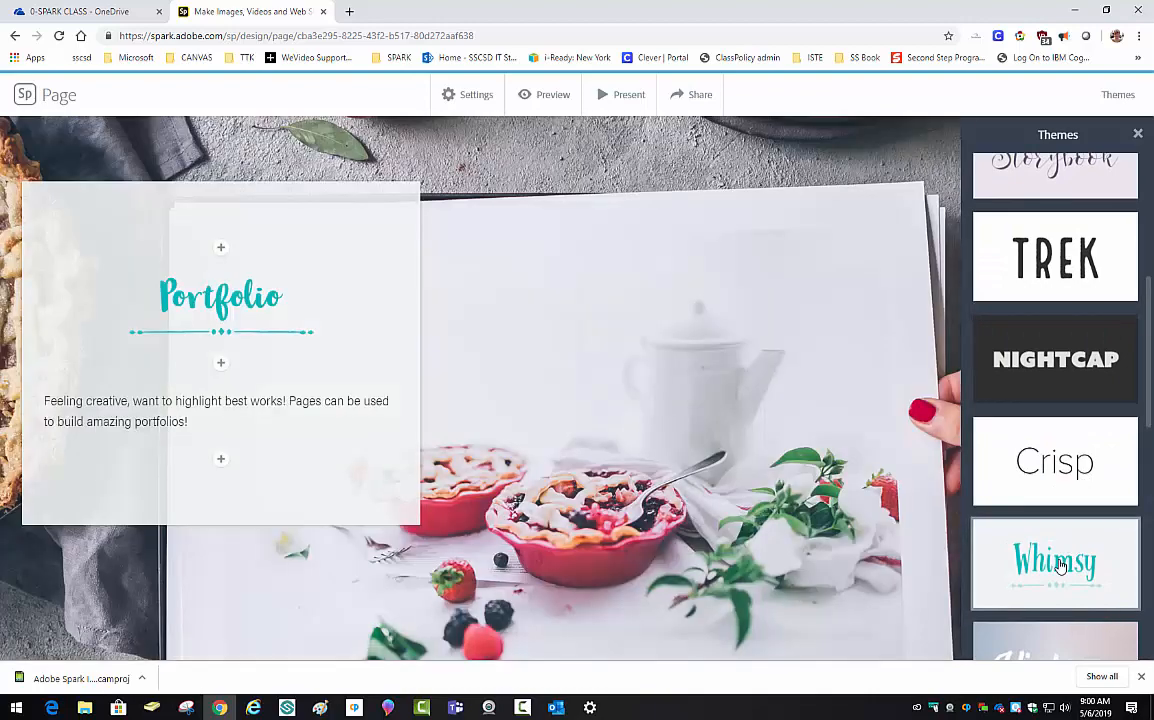
scroll(1060, 566, down, 2)
click(1062, 552)
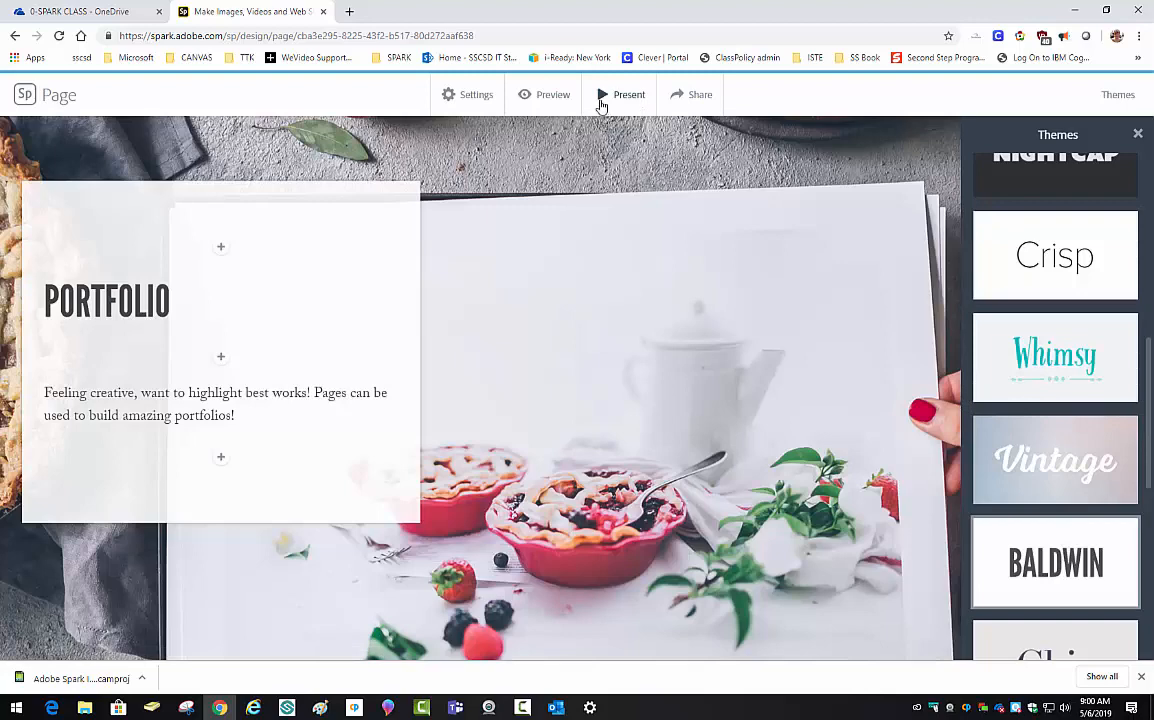
- Publish the page and update its unlisted share link with the latest changes, then close the share window
click(688, 97)
click(673, 140)
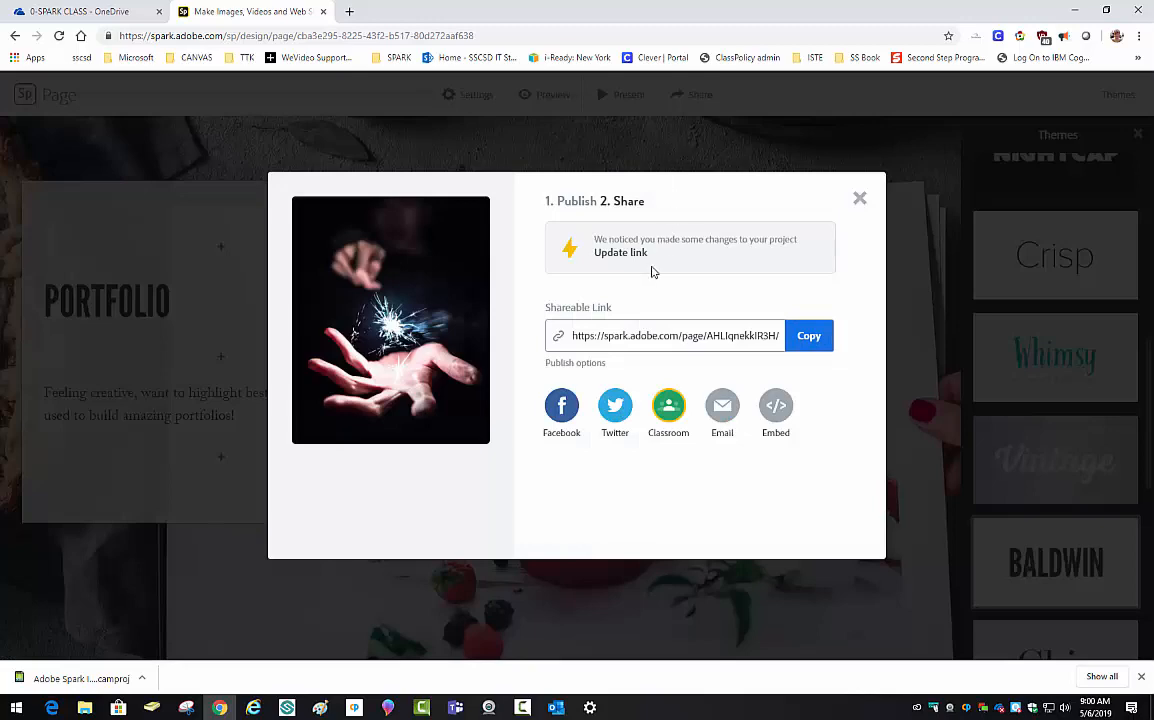
click(608, 254)
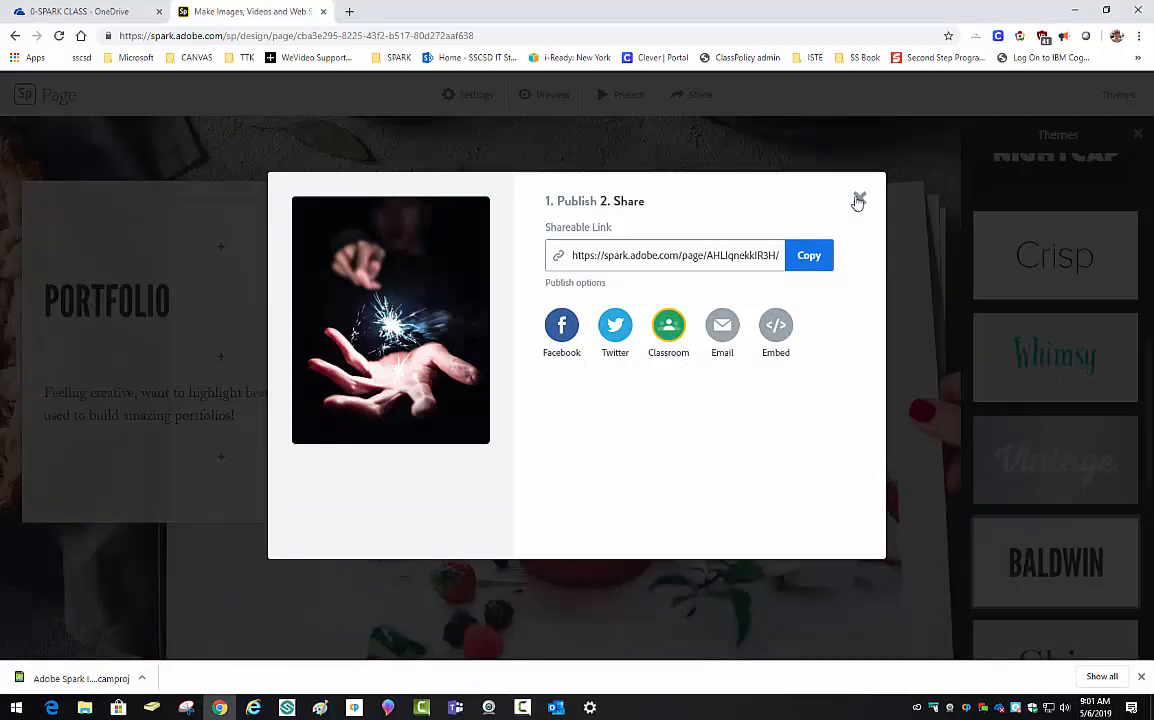
click(858, 199)
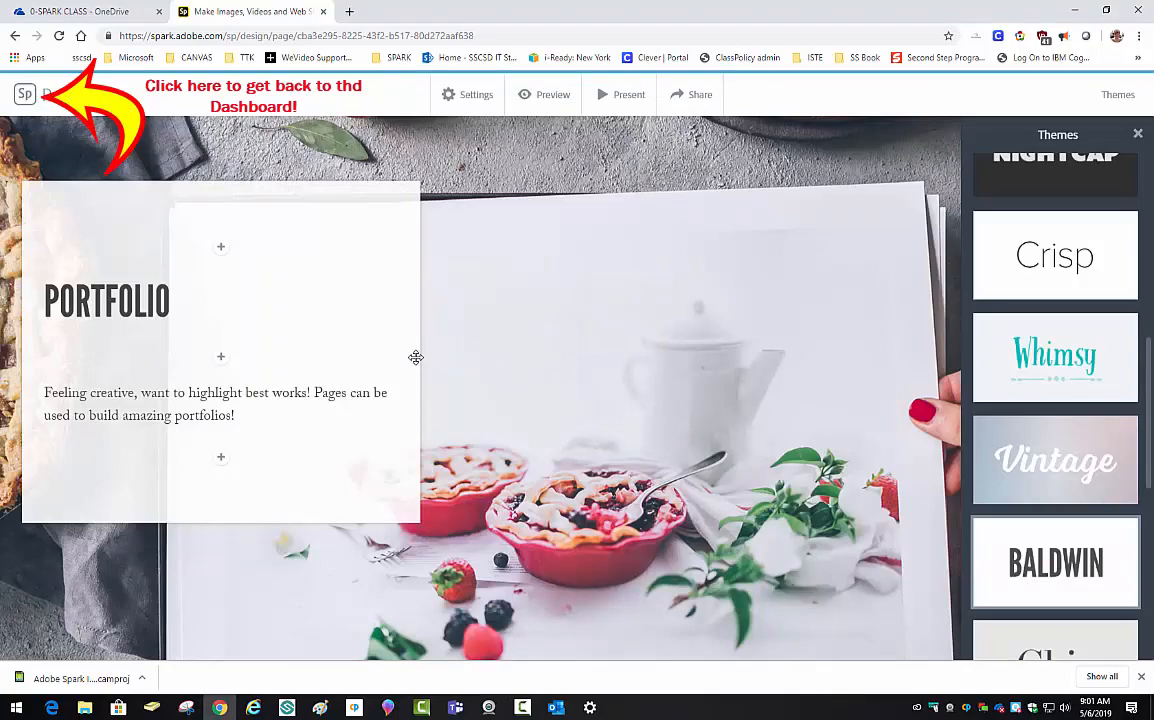
- Filter the dashboard to video templates and browse Slide Show, Teaser Video and Explainer Video
scroll(423, 365, up, 5)
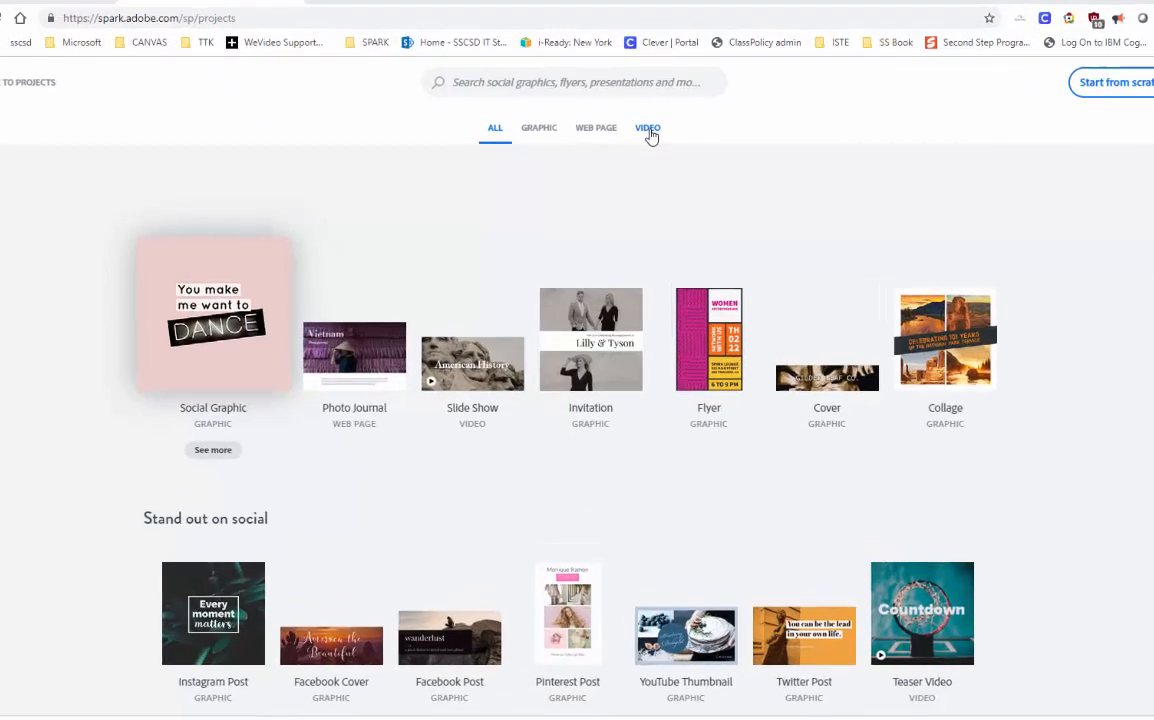
click(645, 138)
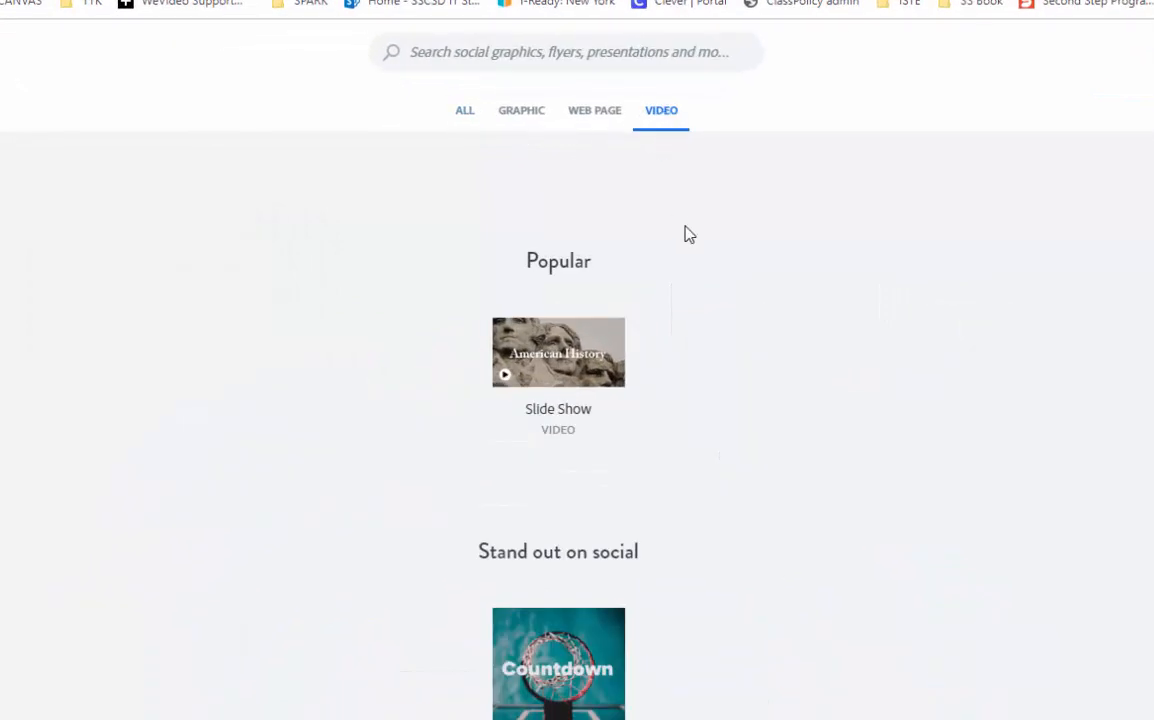
scroll(686, 230, down, 3)
scroll(748, 282, down, 2)
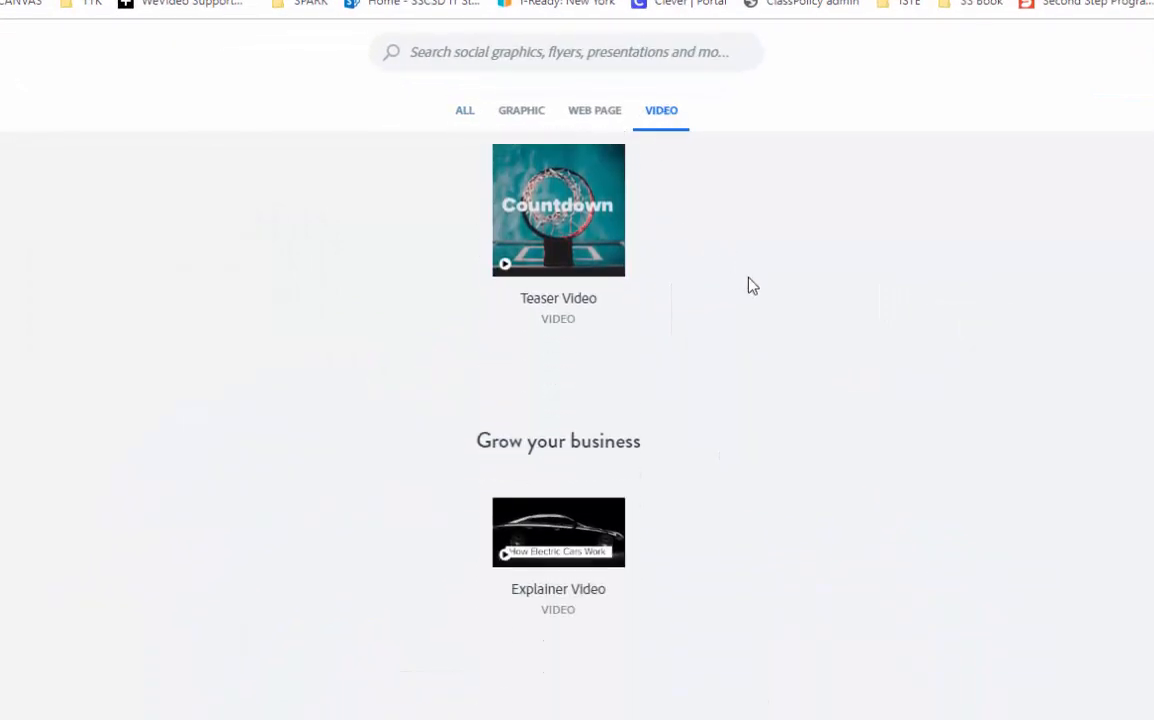
scroll(752, 286, down, 5)
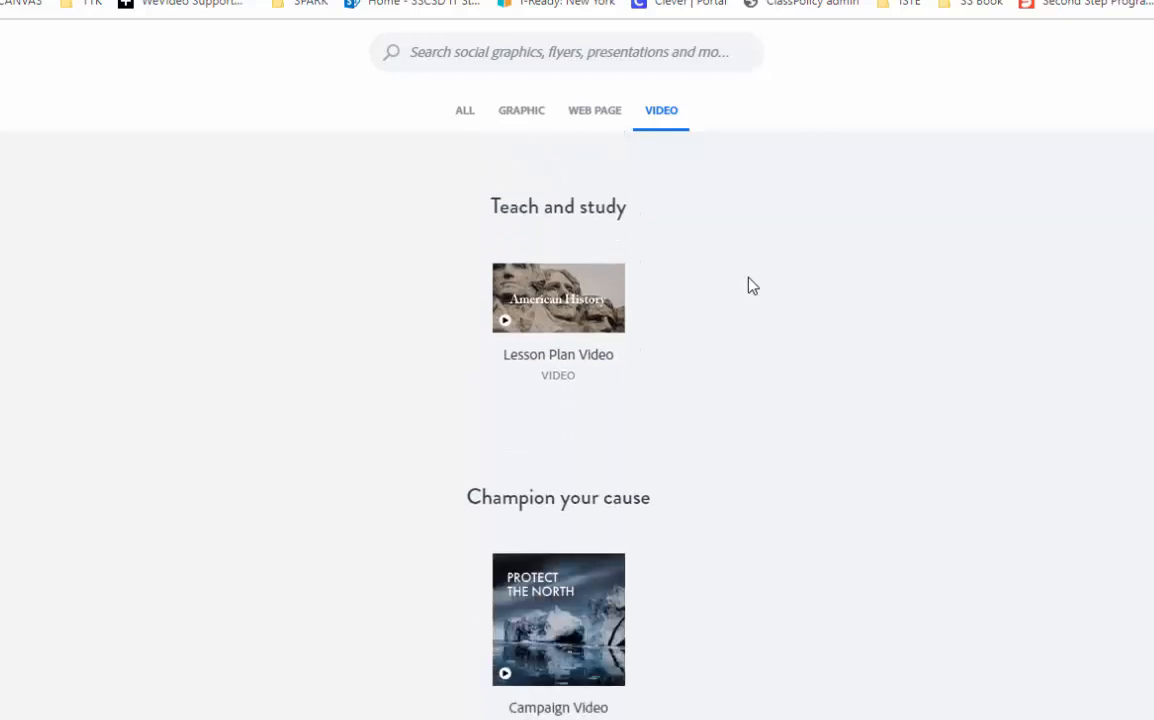
scroll(752, 286, down, 5)
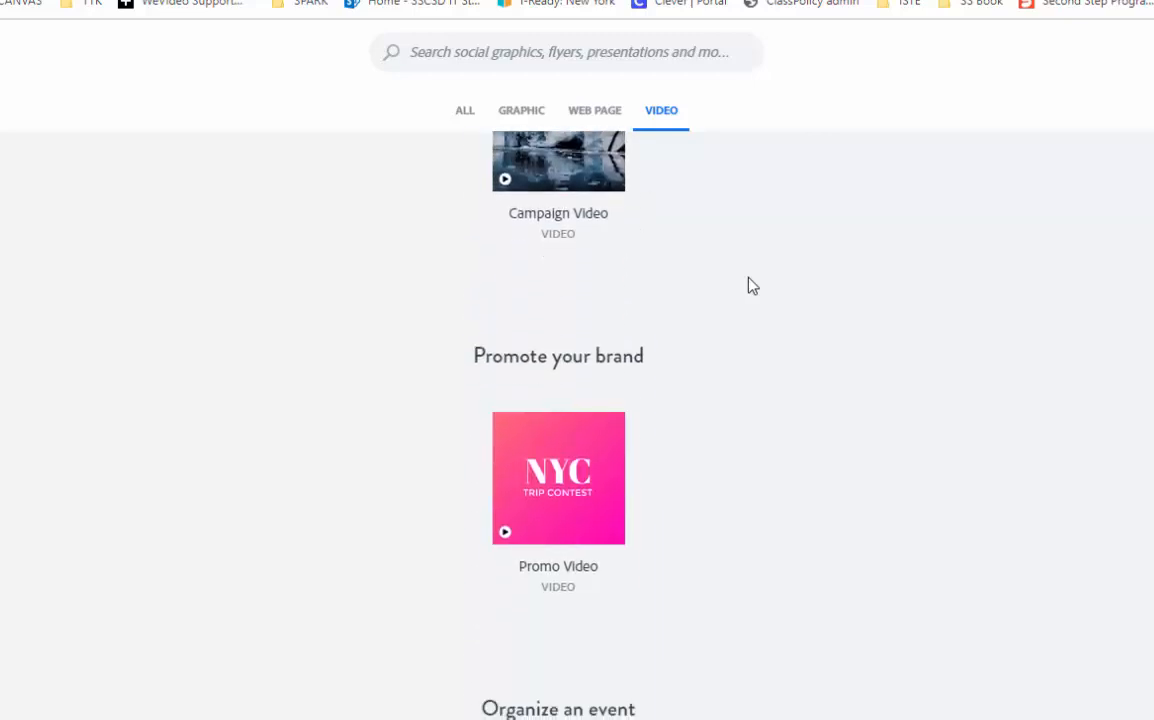
scroll(752, 286, up, 13)
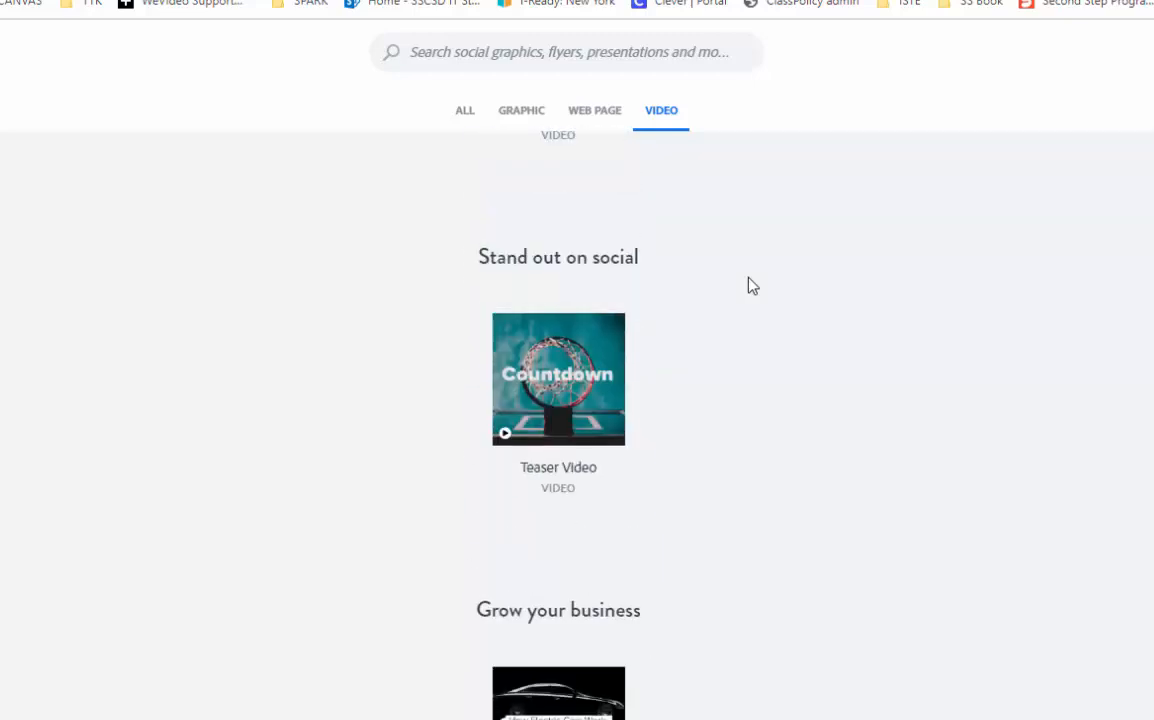
scroll(752, 286, up, 2)
mouse_move(621, 270)
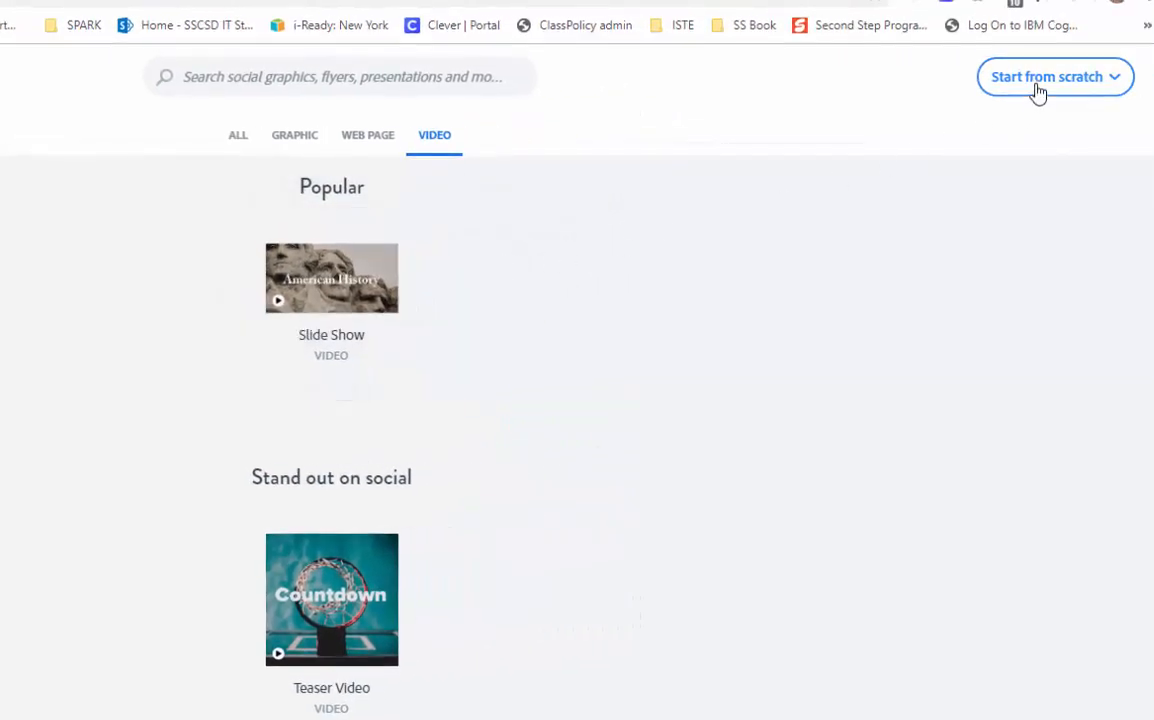
- Start a new blank video titled 'My Trip to Yankee Stadium'
click(1038, 91)
click(1024, 190)
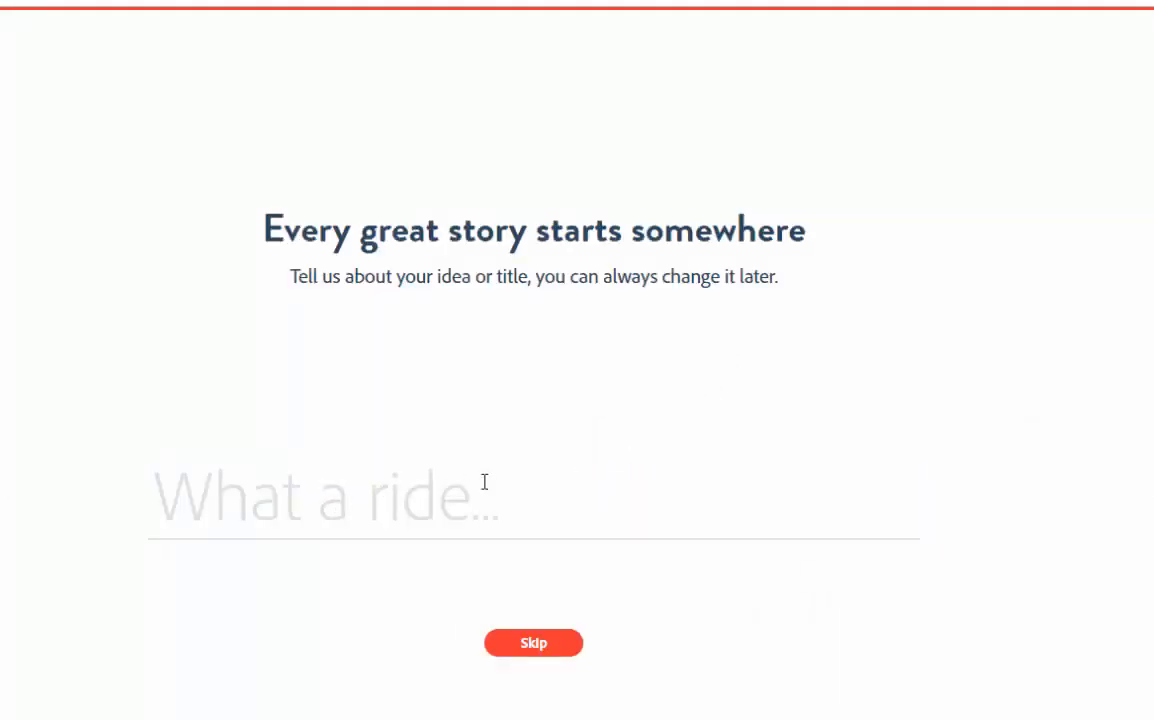
text(My trip to Yankee Stadium)
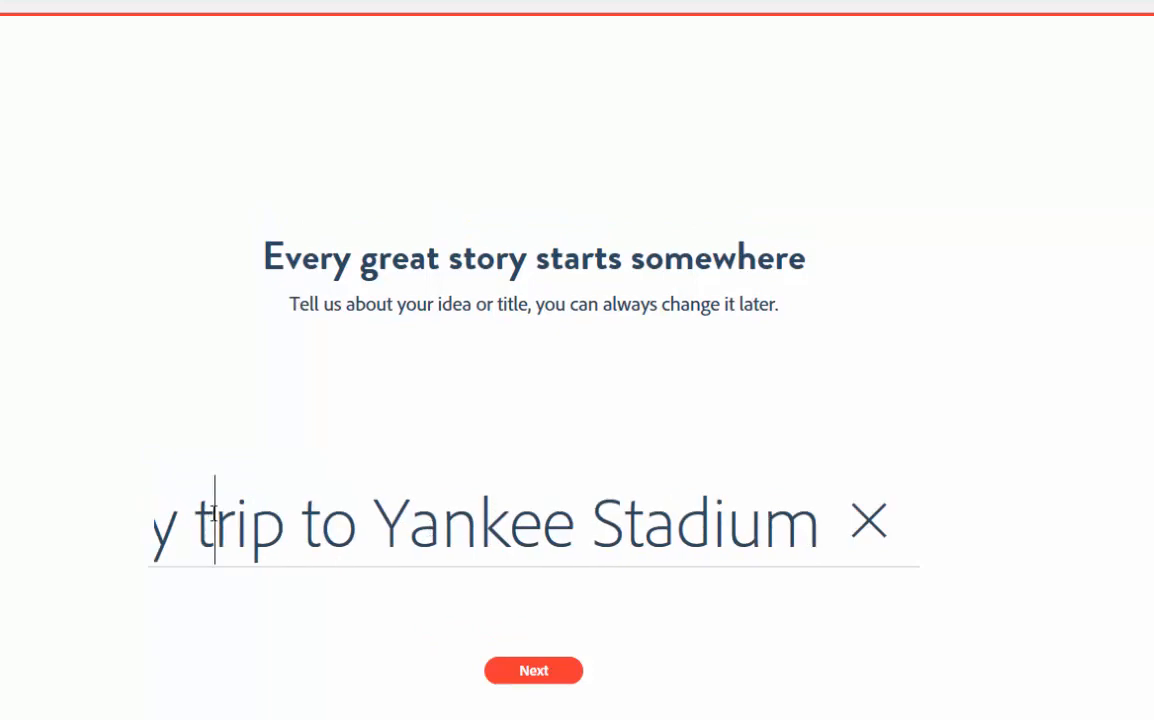
key(BackSpace)
text(T)
click(533, 670)
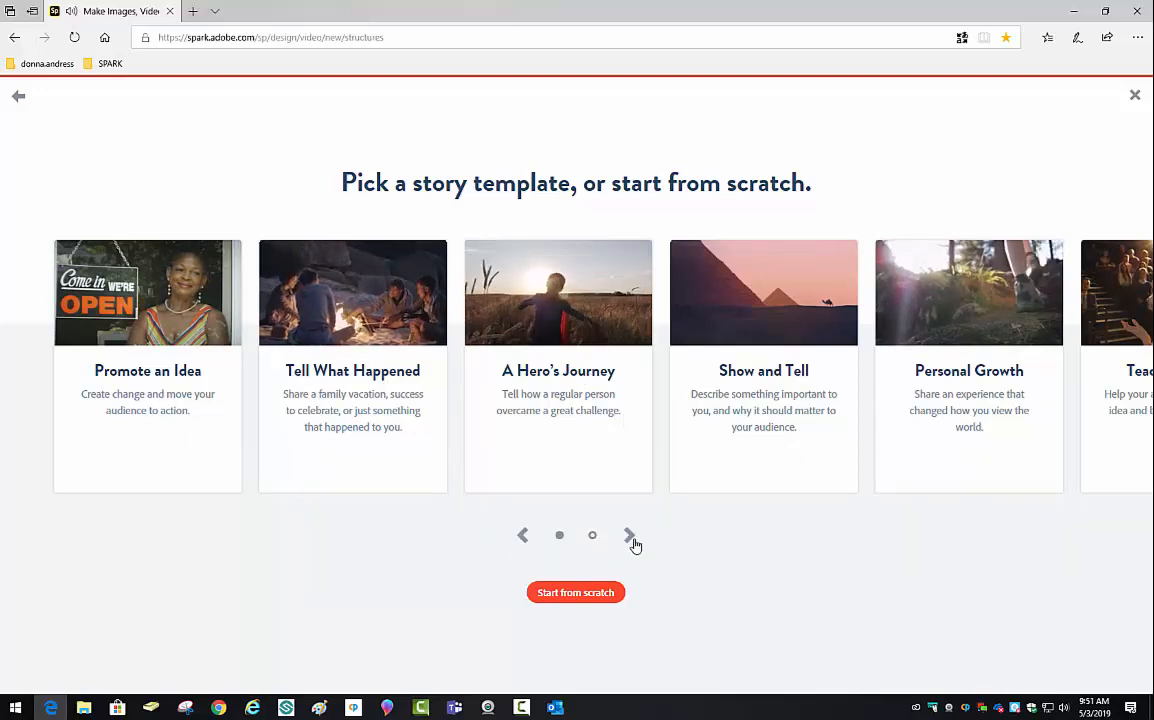
- Browse the story templates and pick Tell What Happened
click(629, 536)
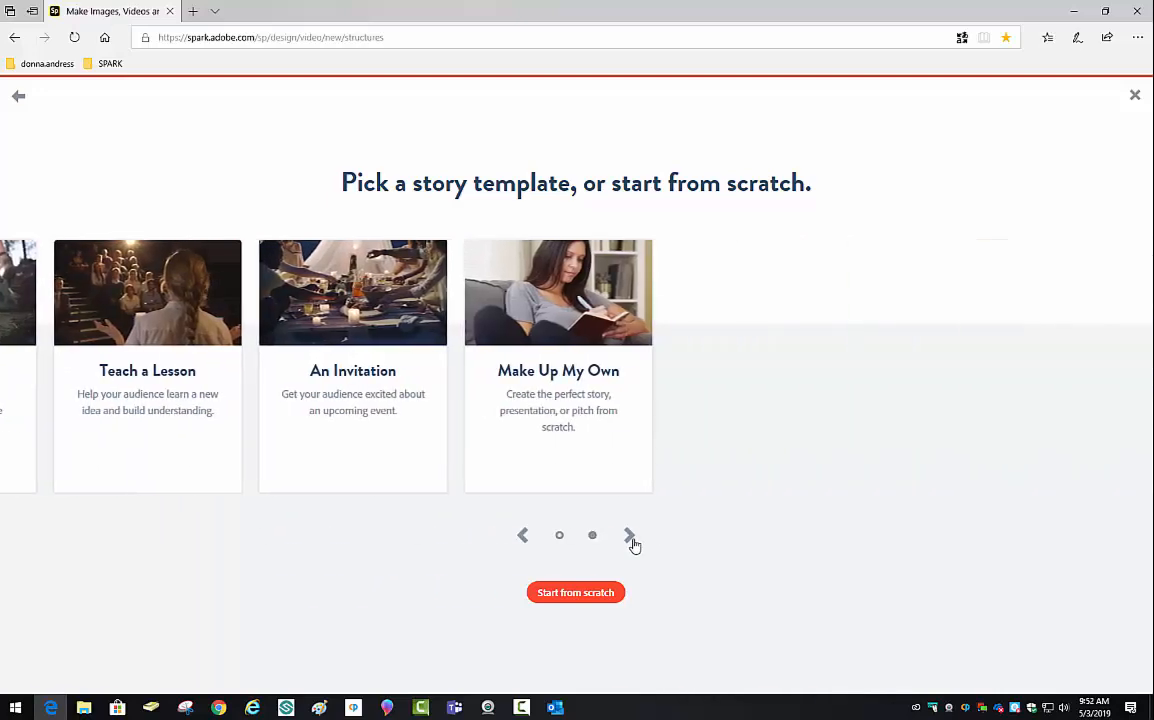
click(524, 537)
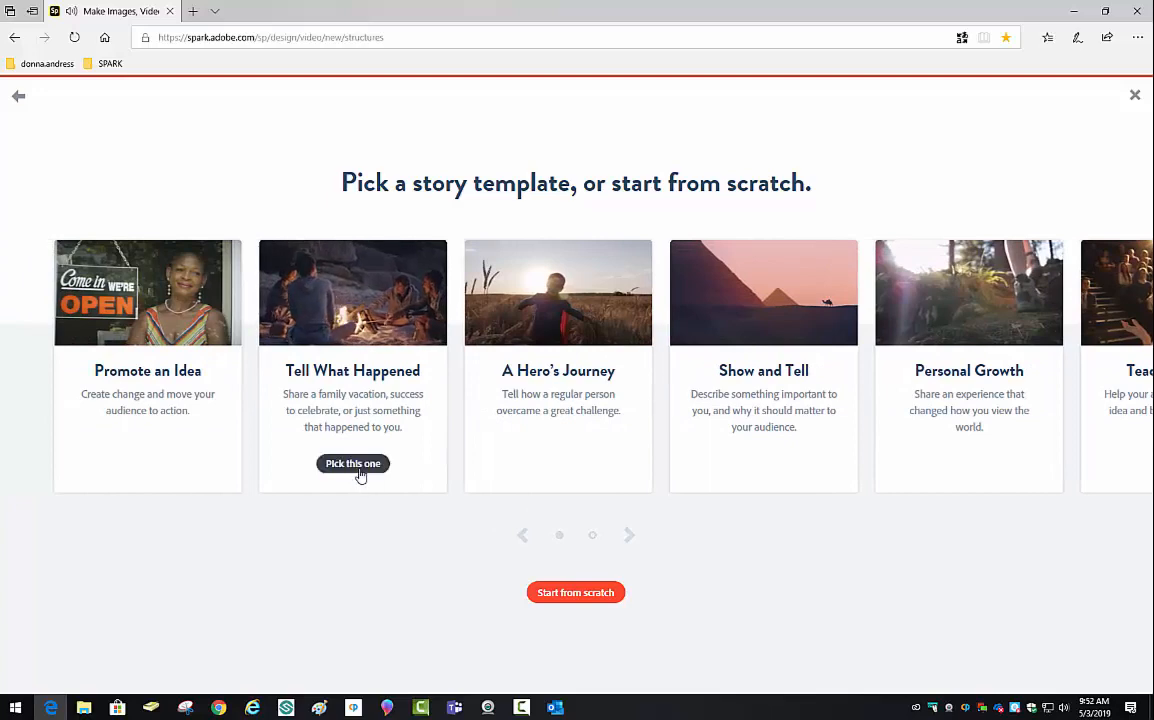
click(359, 470)
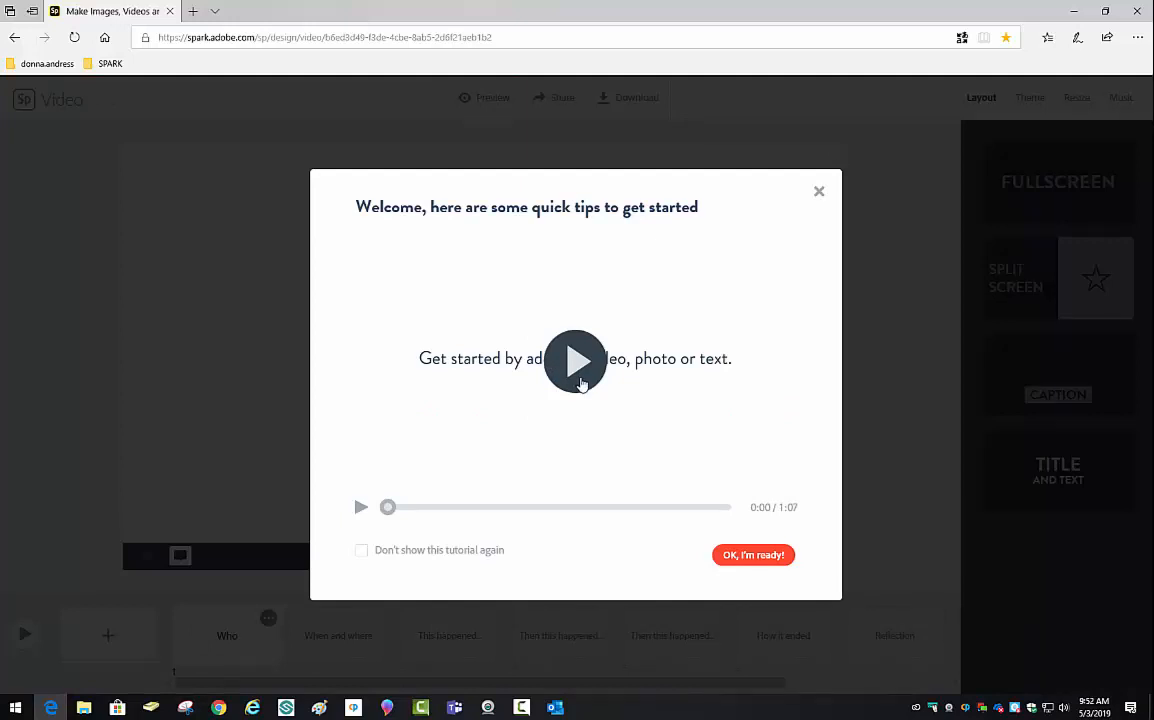
- Dismiss the welcome tips, record a spoken narration for the Who slide, and play it back
click(757, 557)
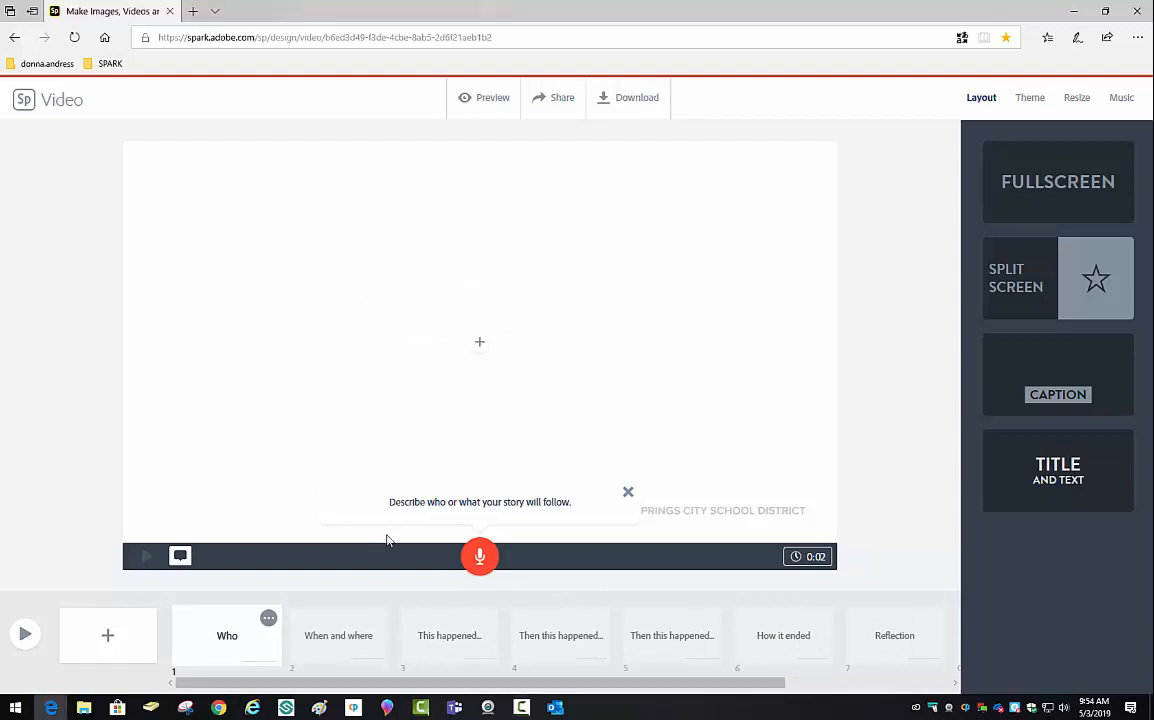
click(480, 556)
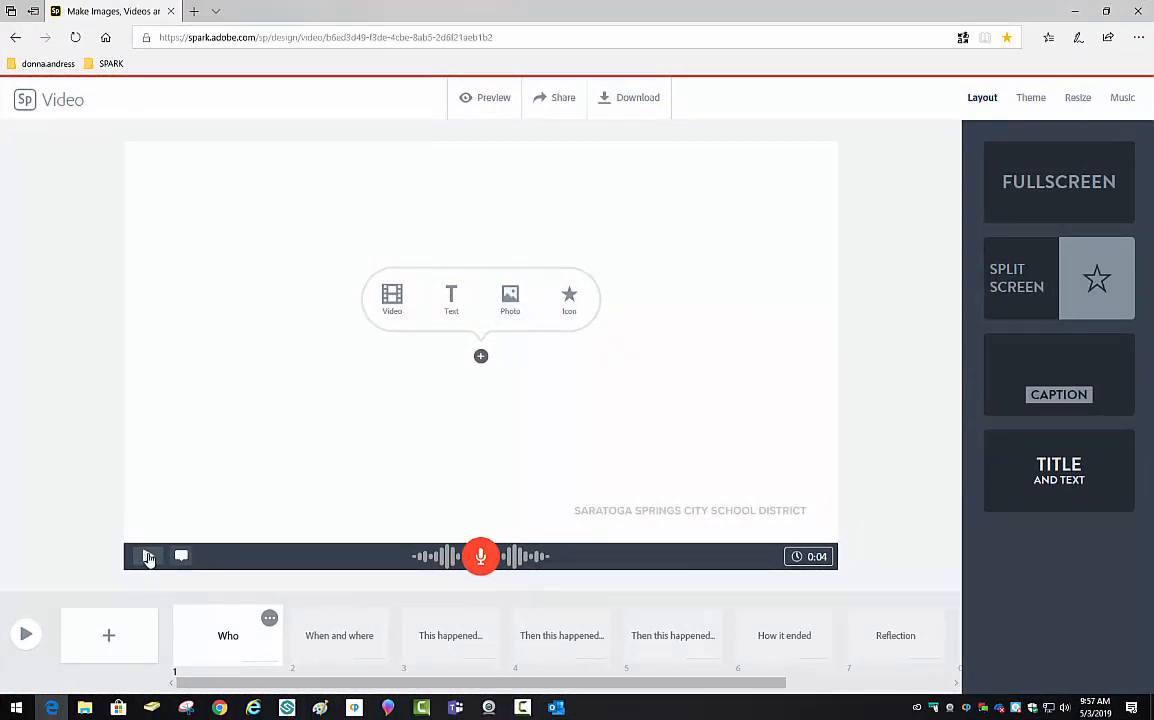
click(148, 557)
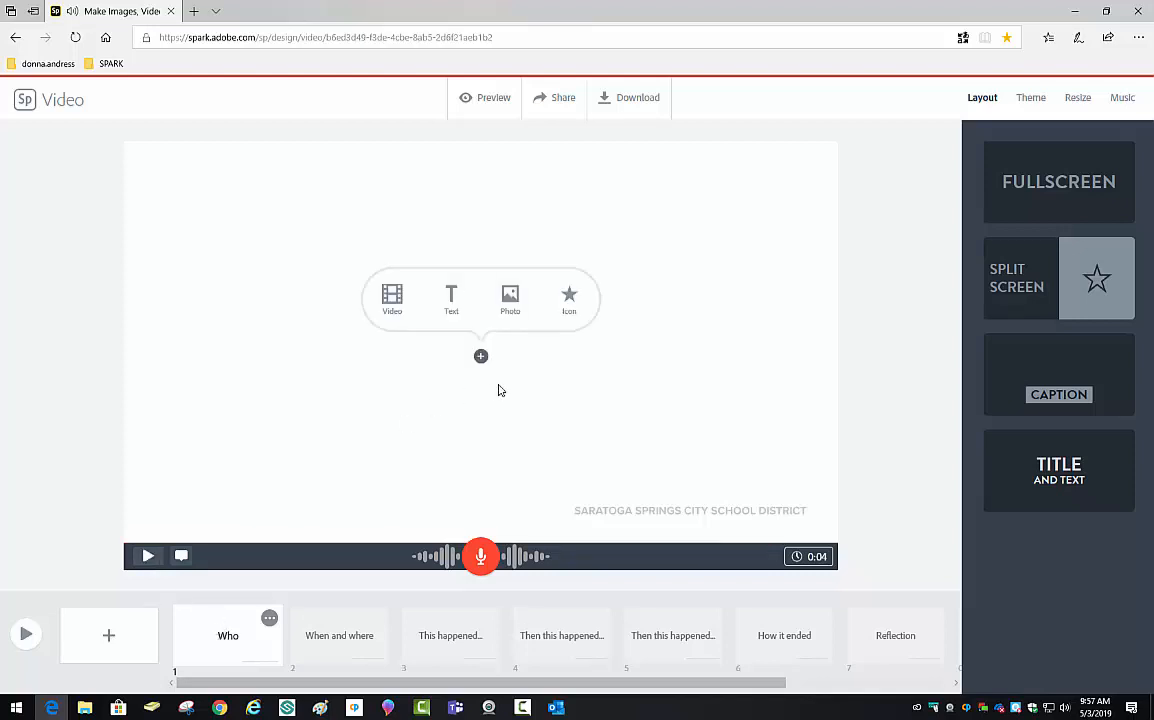
- Upload the photo of two women in stadium seats from the 0-SPARK CLASS folder onto the Who slide
click(508, 306)
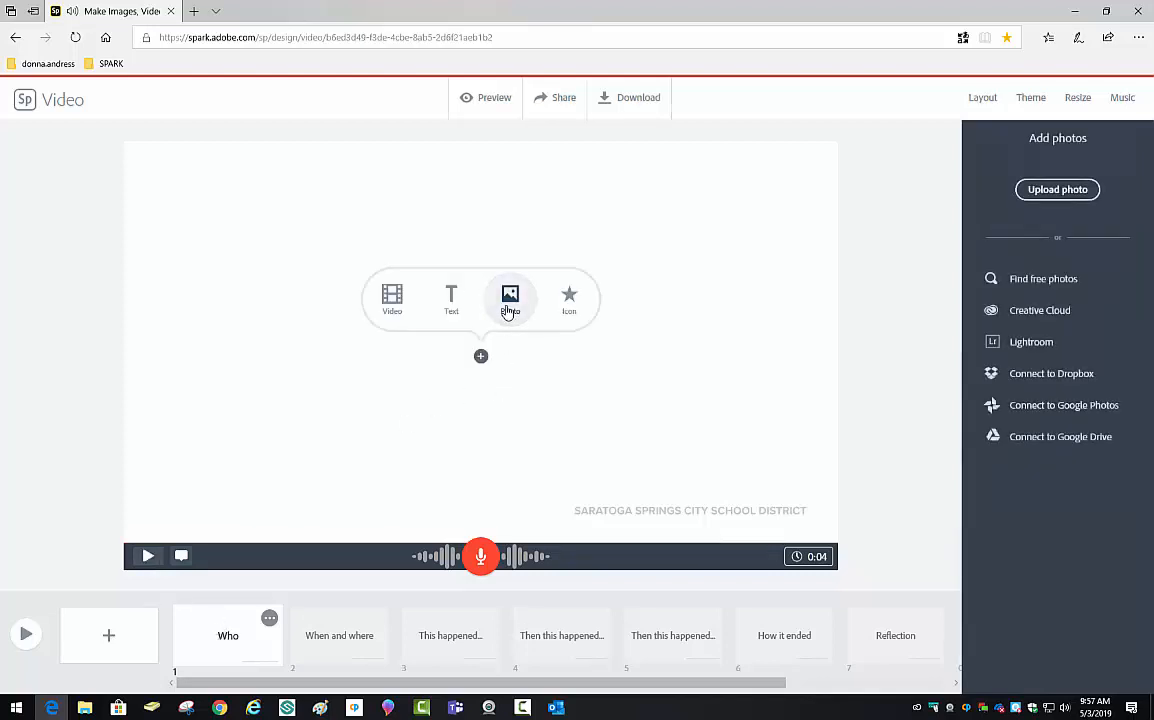
click(1064, 200)
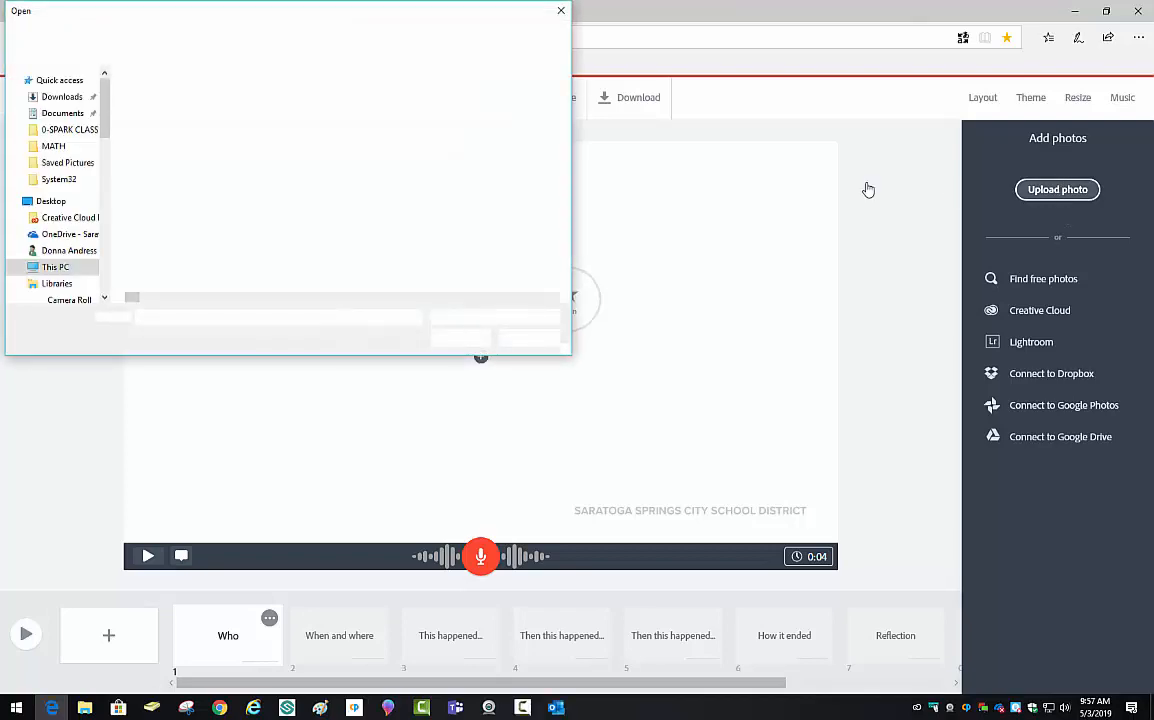
click(62, 129)
scroll(437, 156, down, 3)
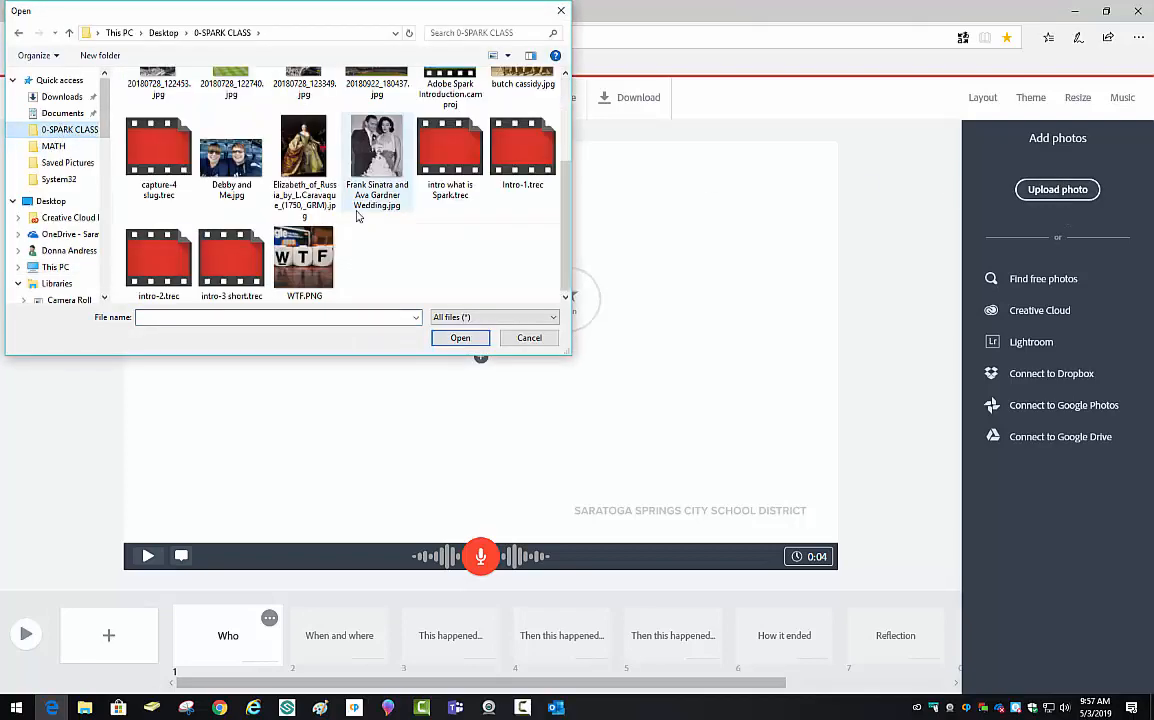
click(237, 185)
click(459, 338)
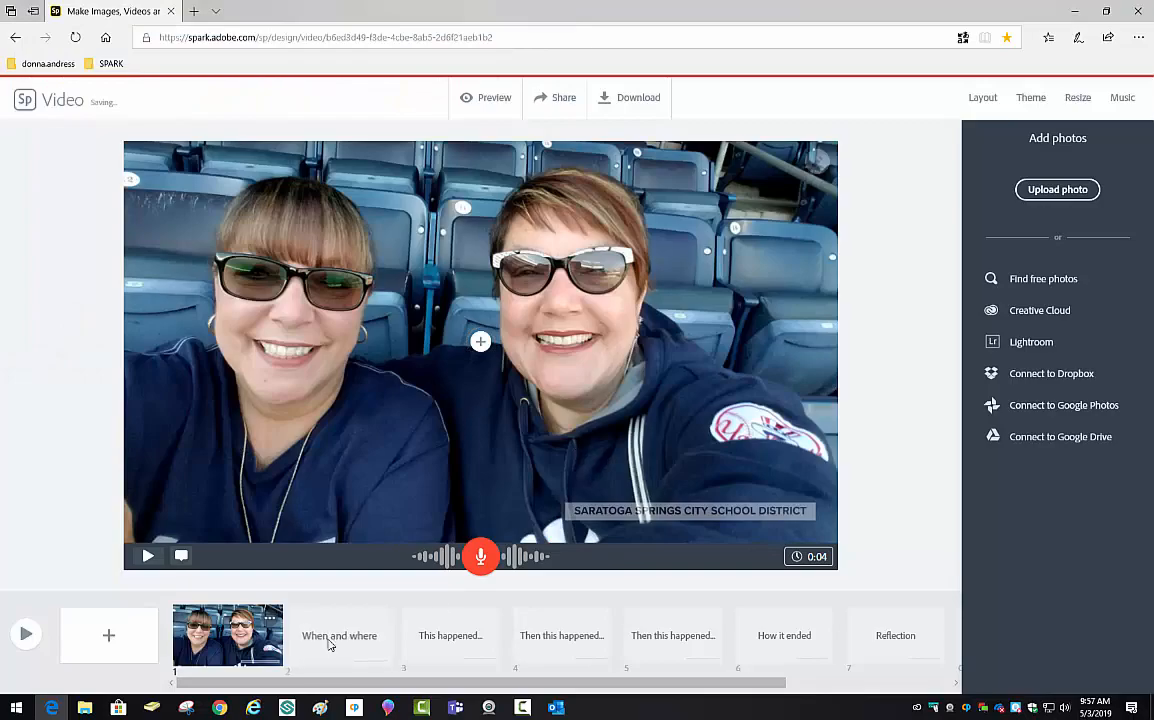
click(330, 640)
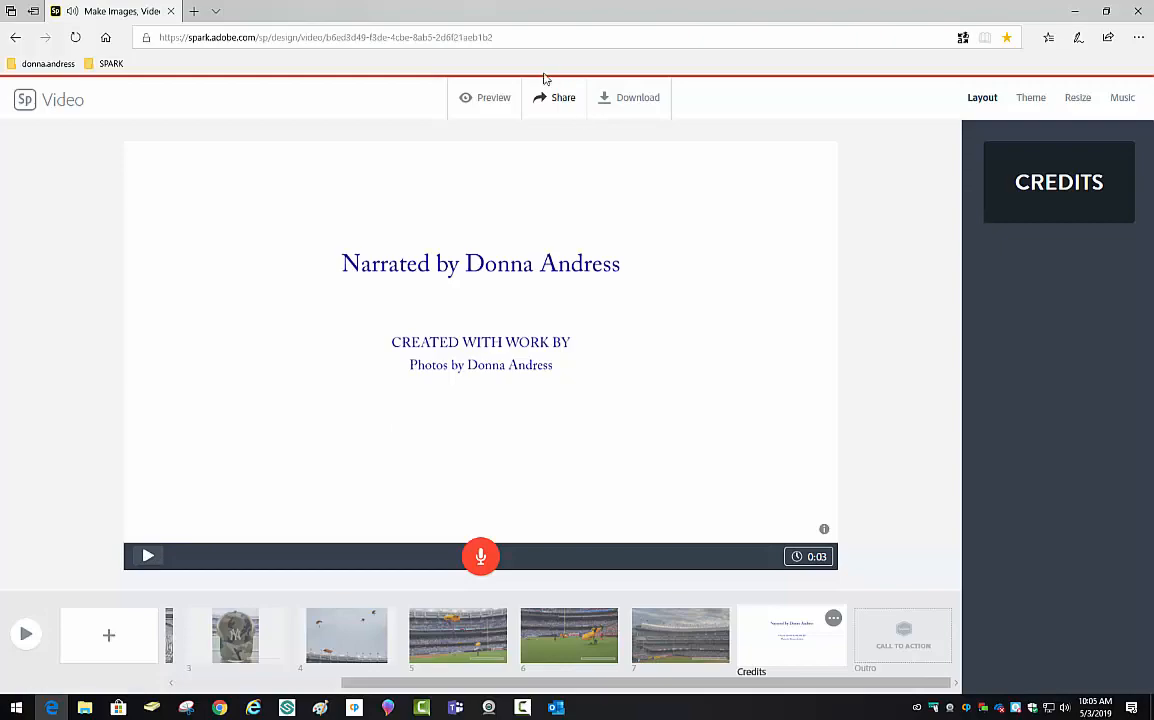
- Preview the full 0:27 Yankee Stadium video through the parachute clips to the credits
click(492, 99)
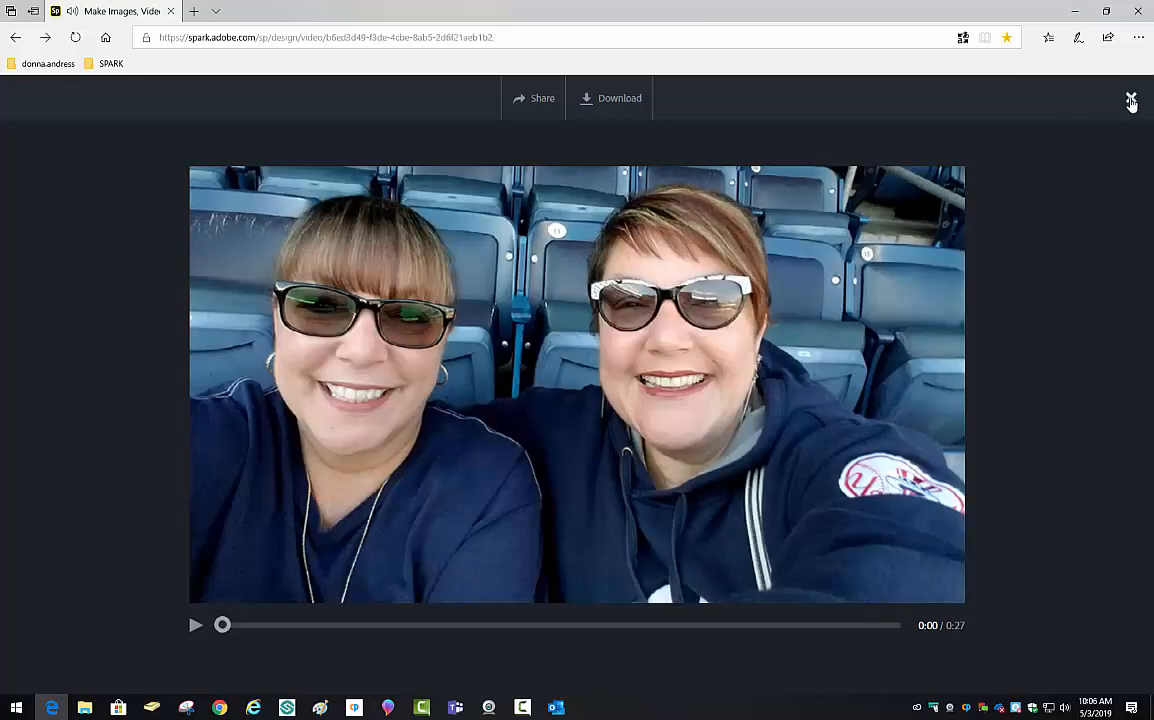
- Add the caption 'My Sister and I' to slide 1 and move it to the lower left
click(1131, 100)
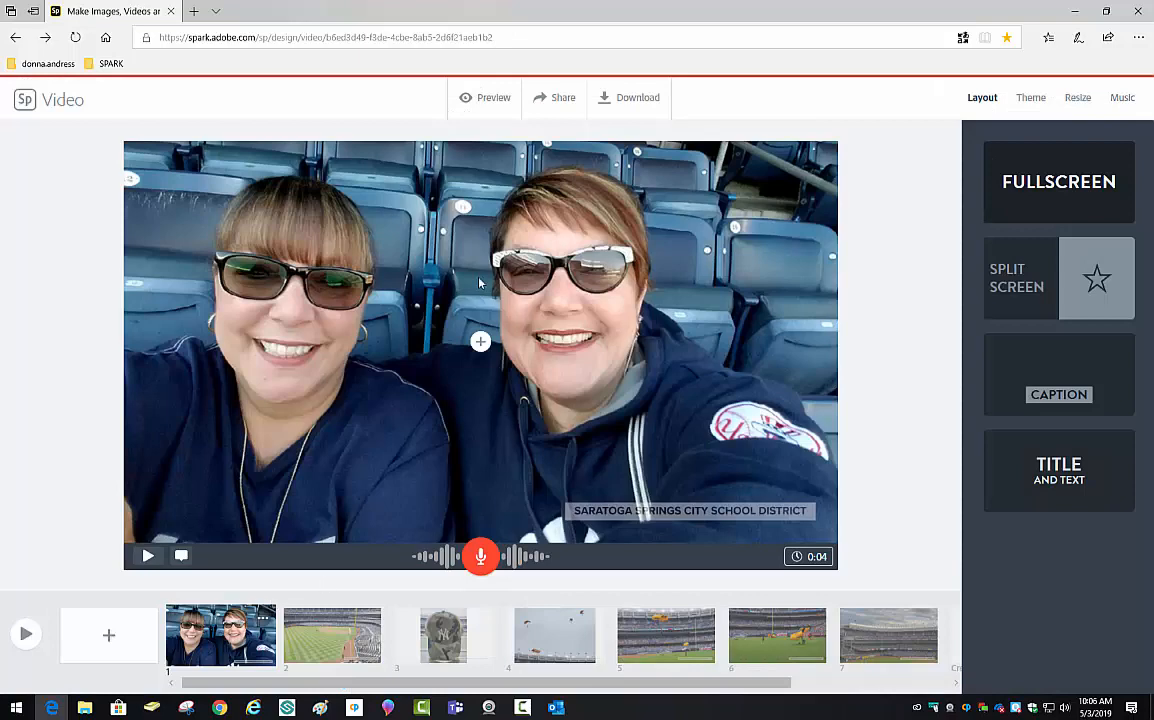
click(527, 209)
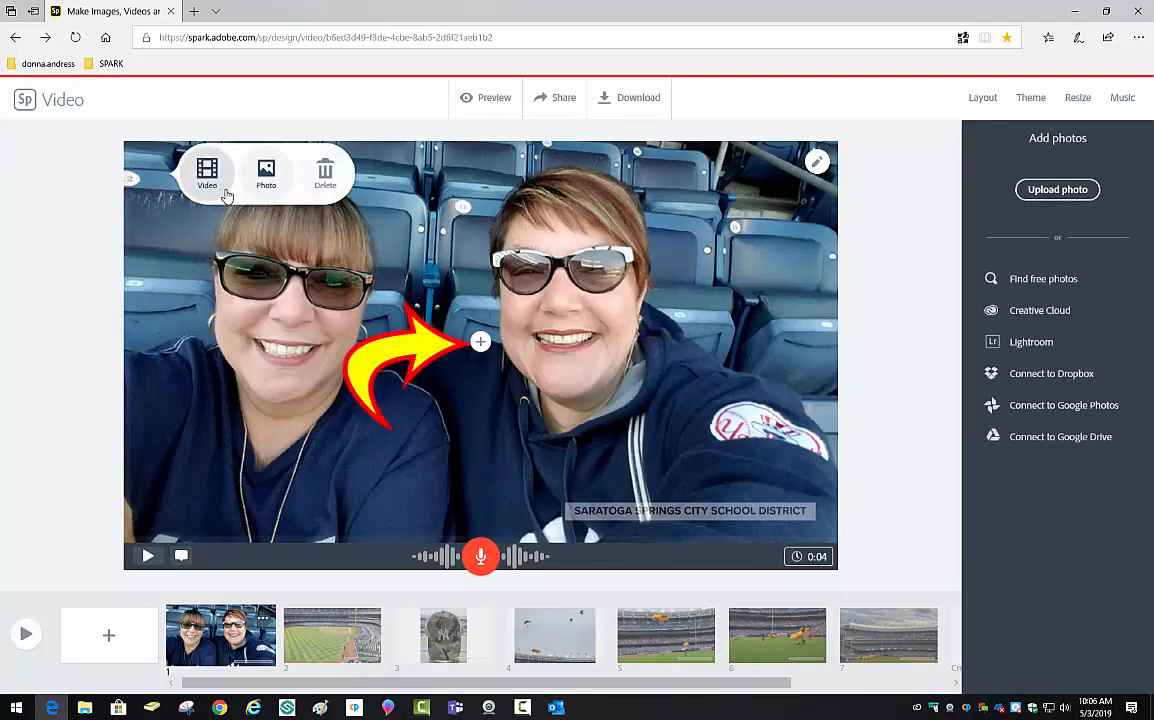
click(481, 343)
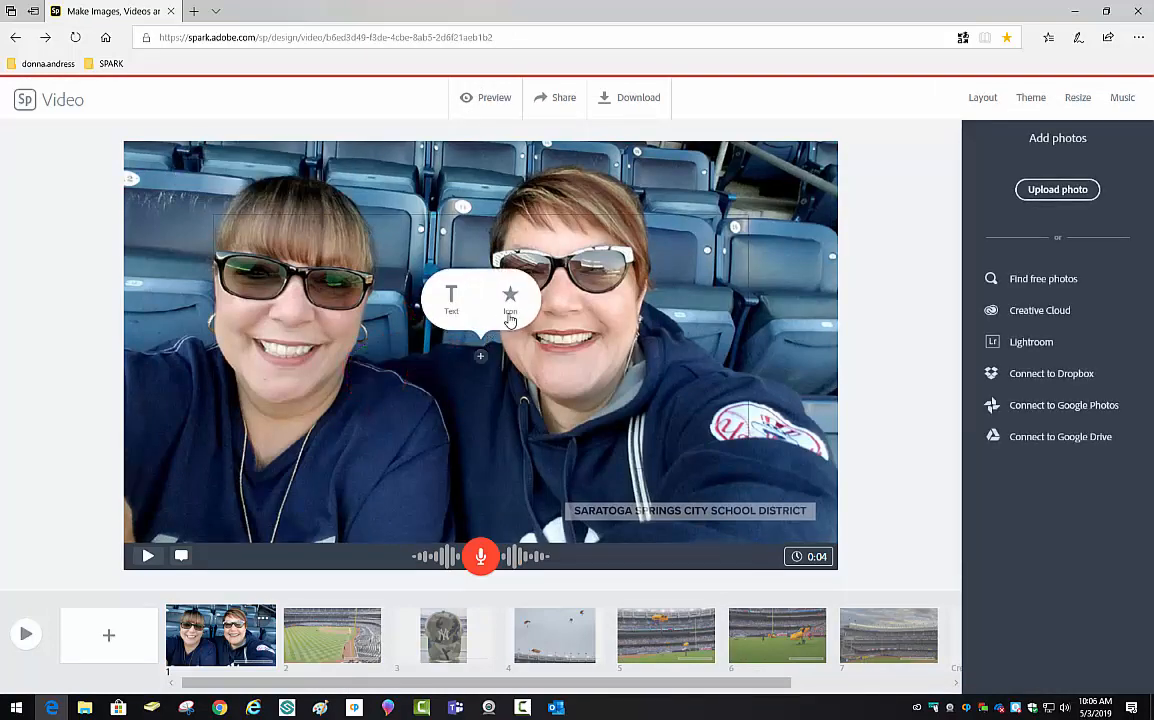
click(451, 295)
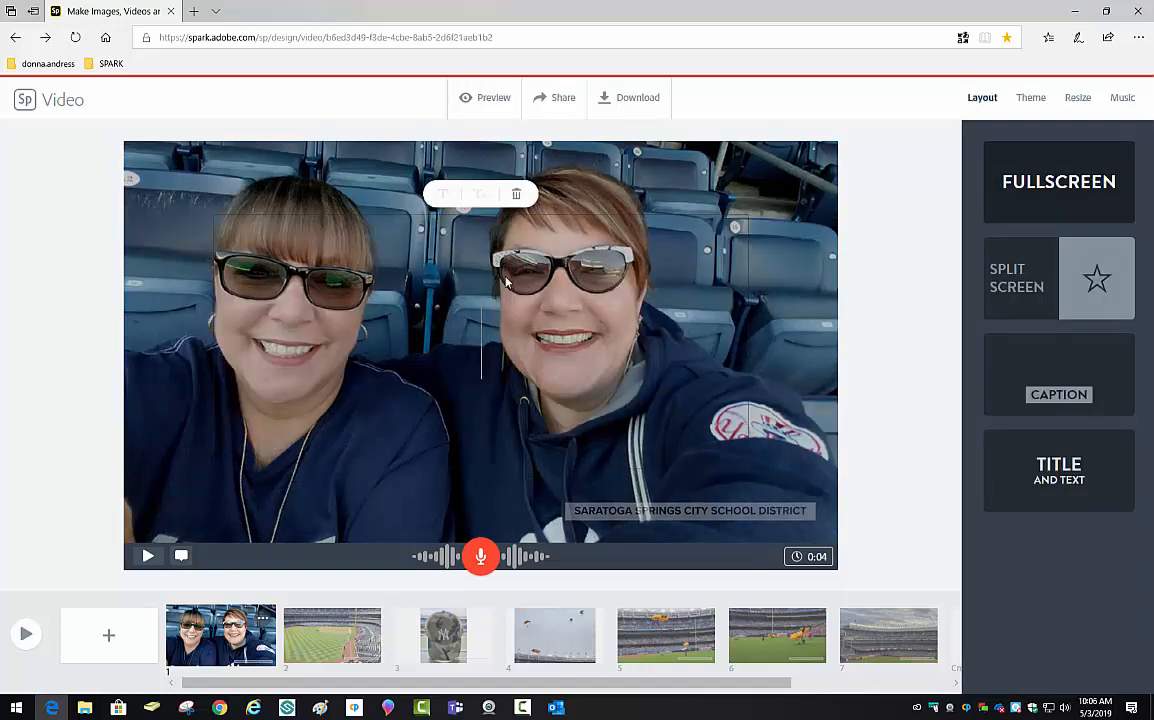
text(My Sister and I)
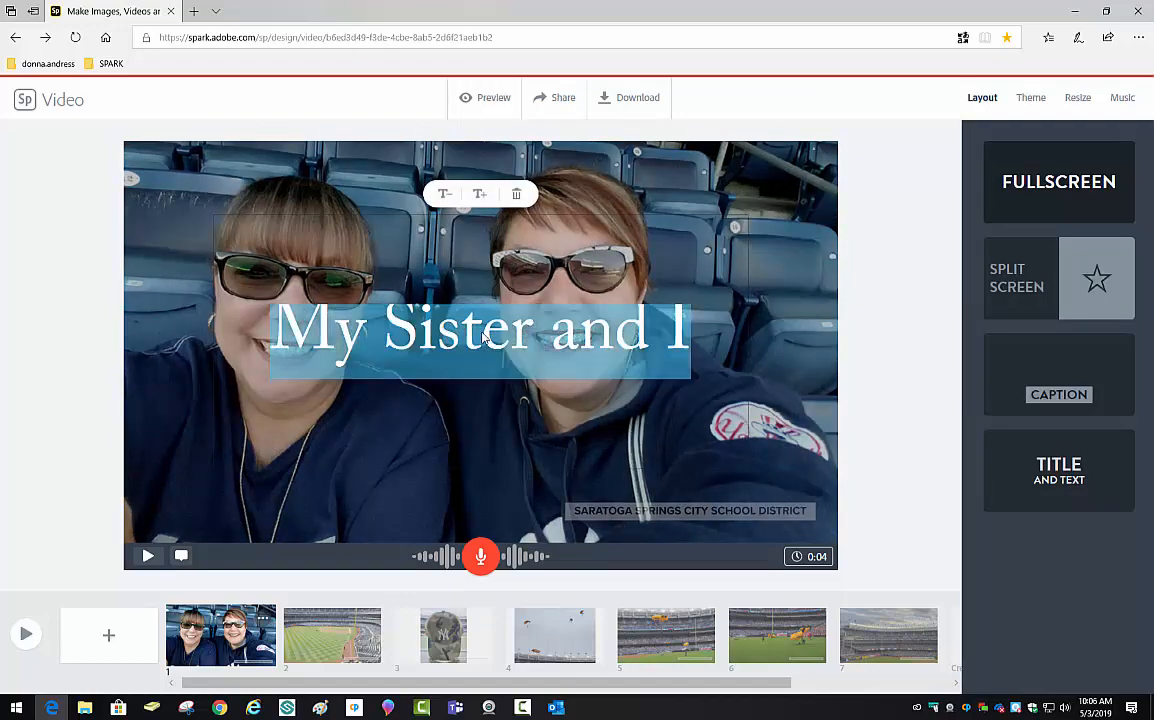
click(473, 340)
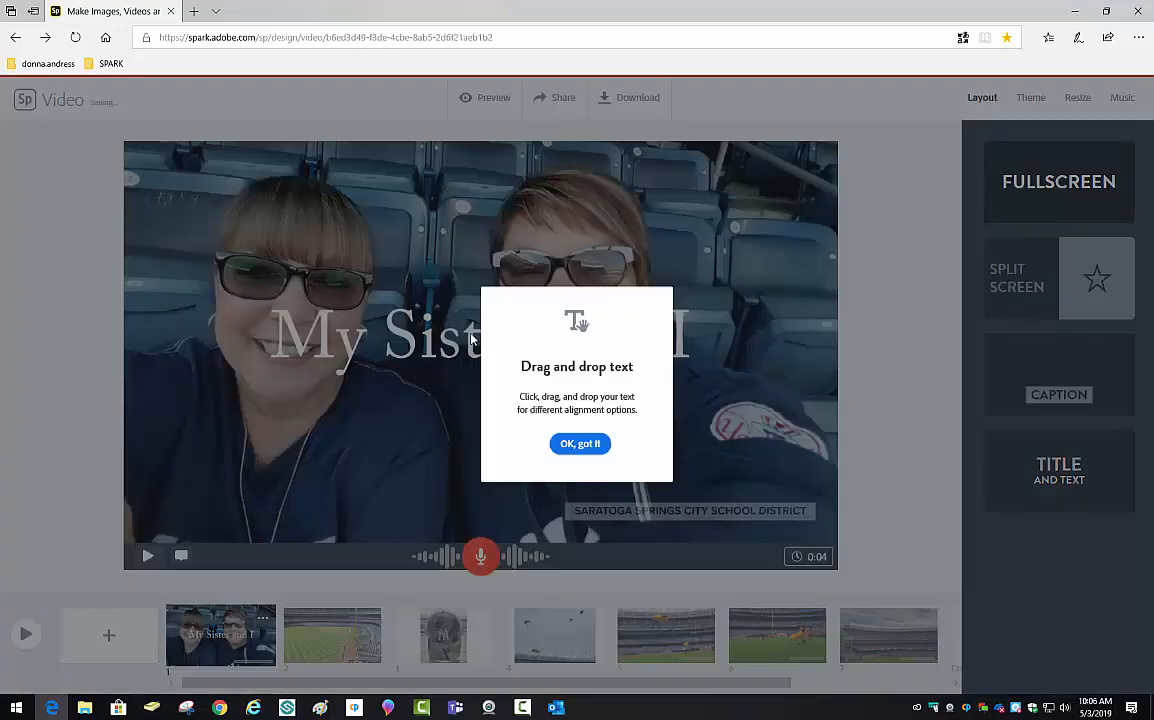
click(580, 444)
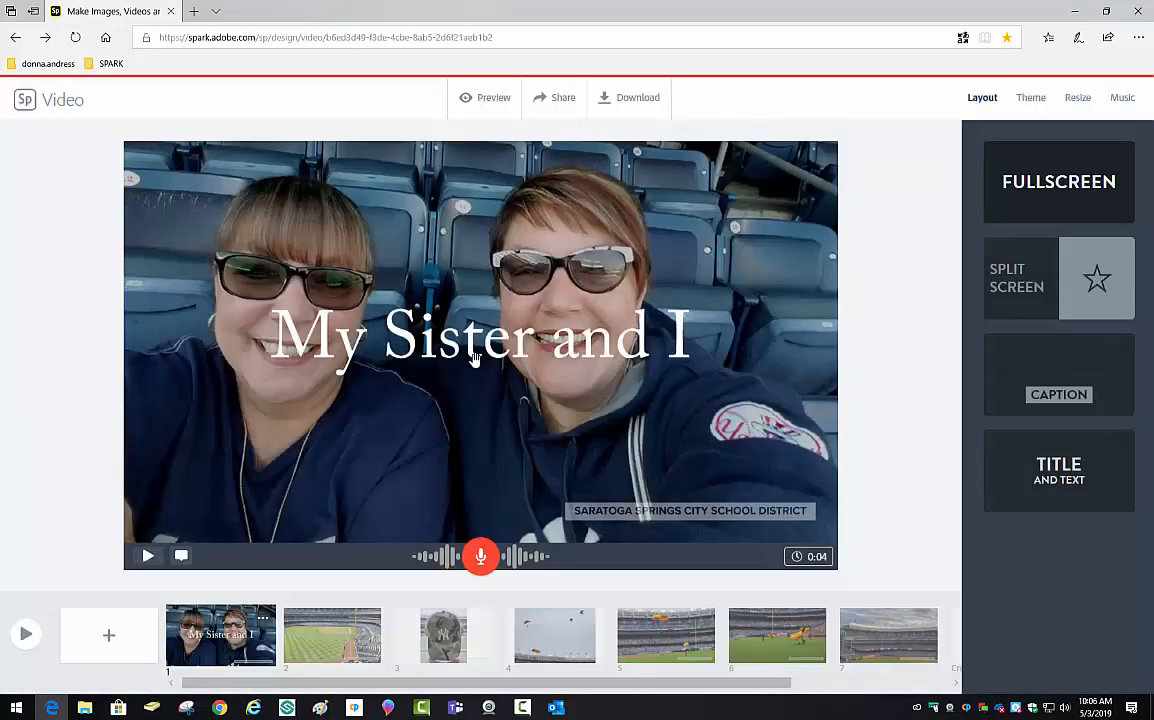
drag(475, 358, 382, 413)
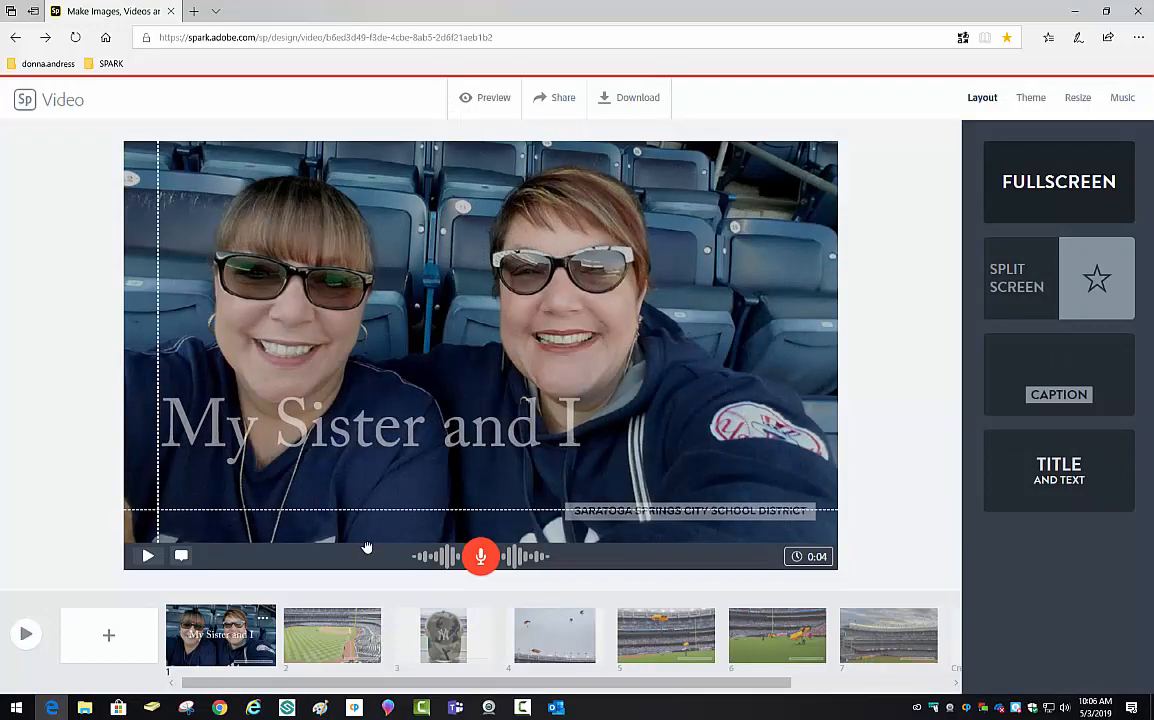
- Add the text 'July 28, 2018' to slide 2's baseball field photo
click(342, 636)
click(482, 342)
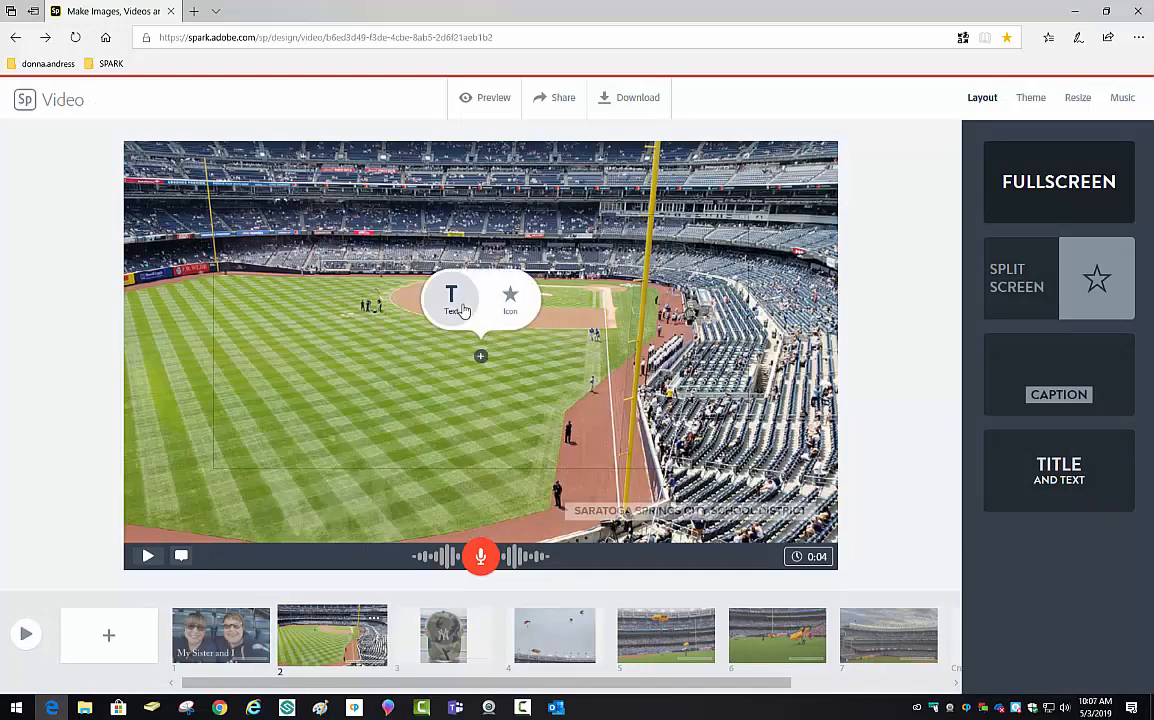
click(452, 300)
text(July 28, 2018)
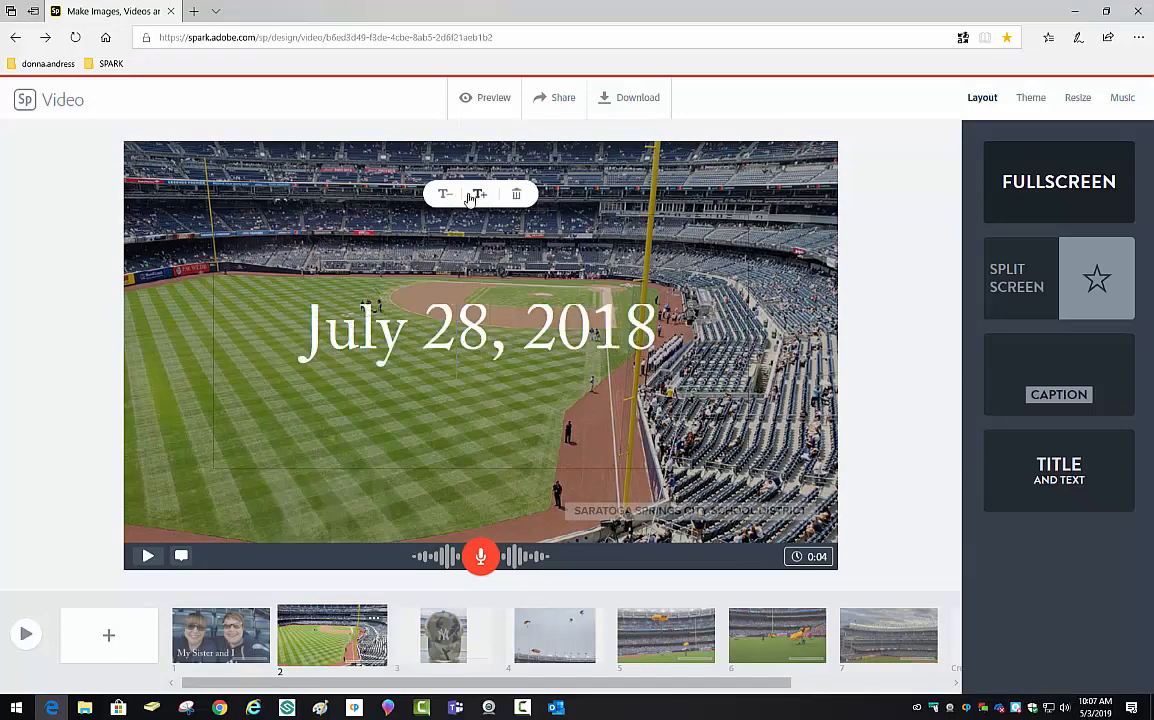
click(501, 320)
click(554, 636)
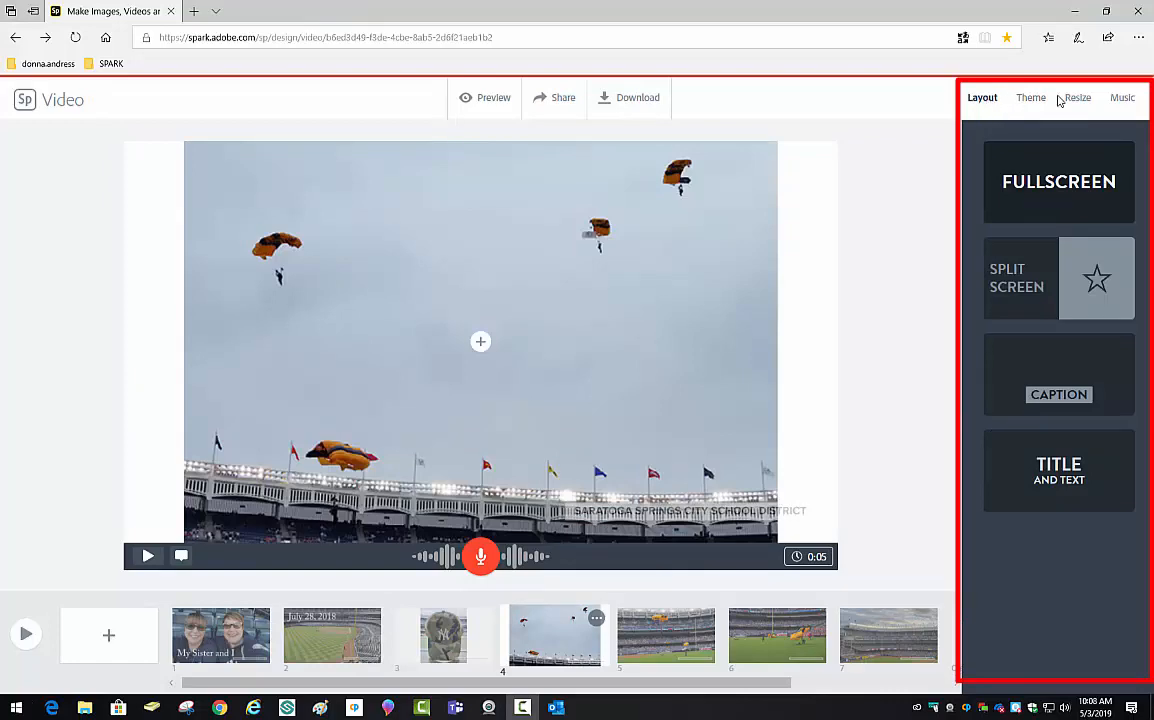
- Try the Medium, Dark, Tidal, Elevate and Focus themes on the video
click(1040, 102)
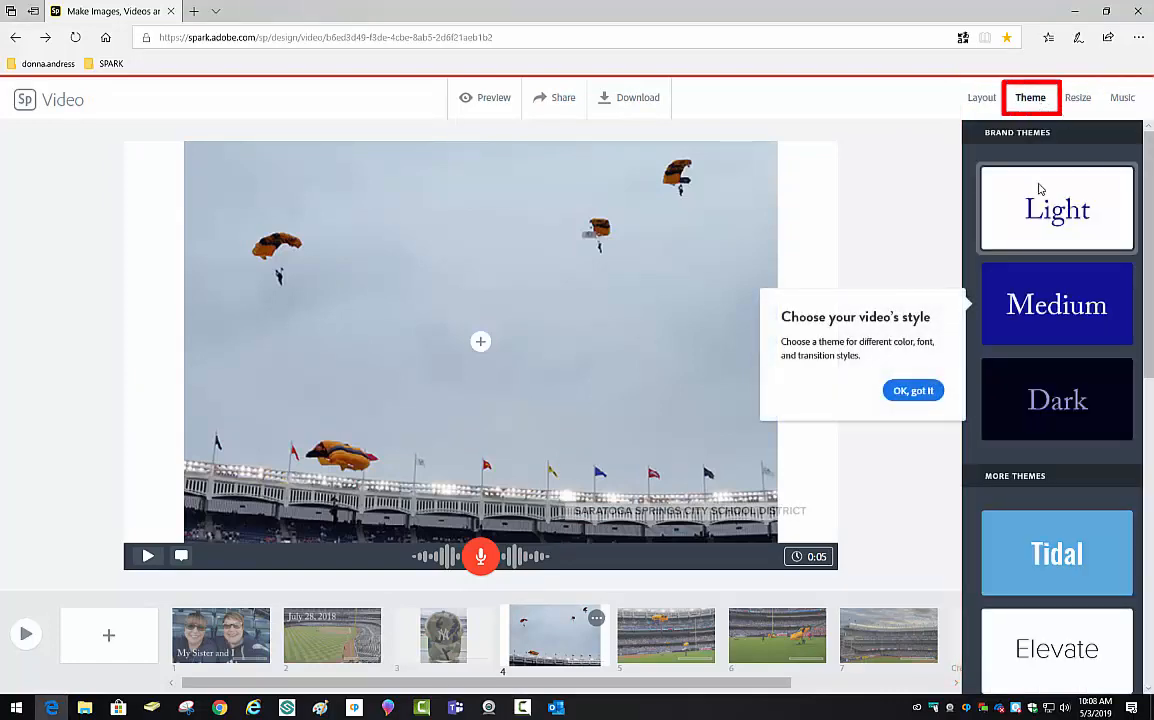
click(1053, 302)
click(1063, 416)
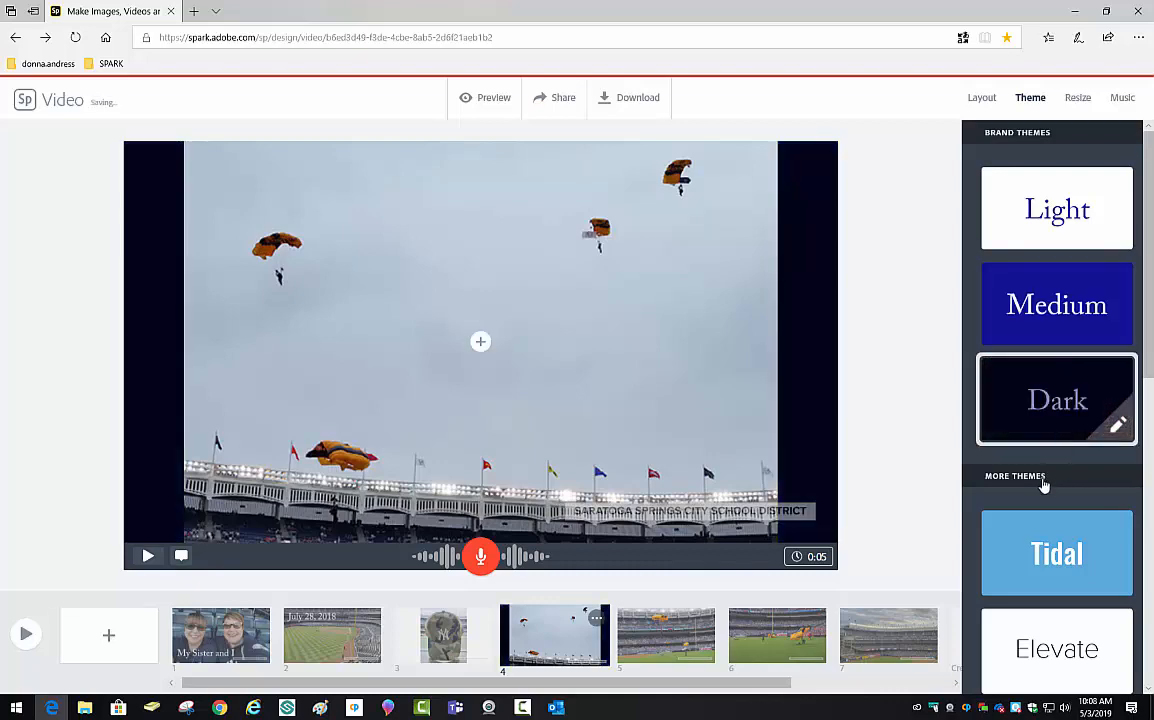
scroll(1043, 482, down, 3)
click(1086, 410)
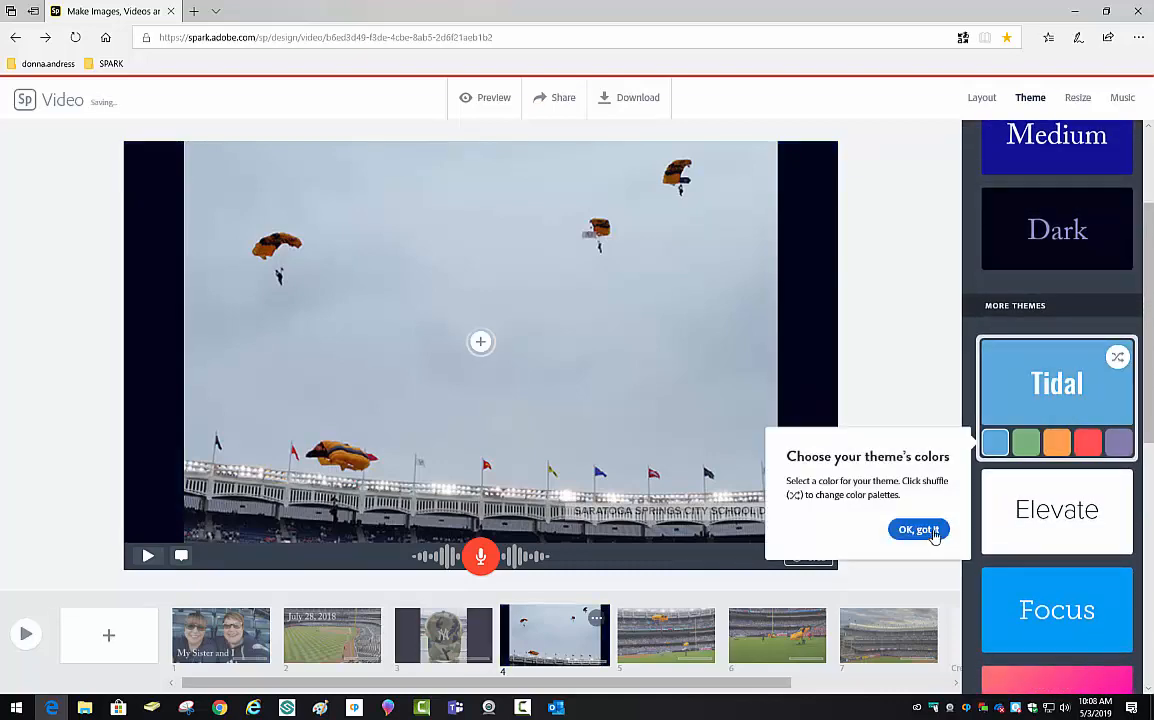
click(1082, 507)
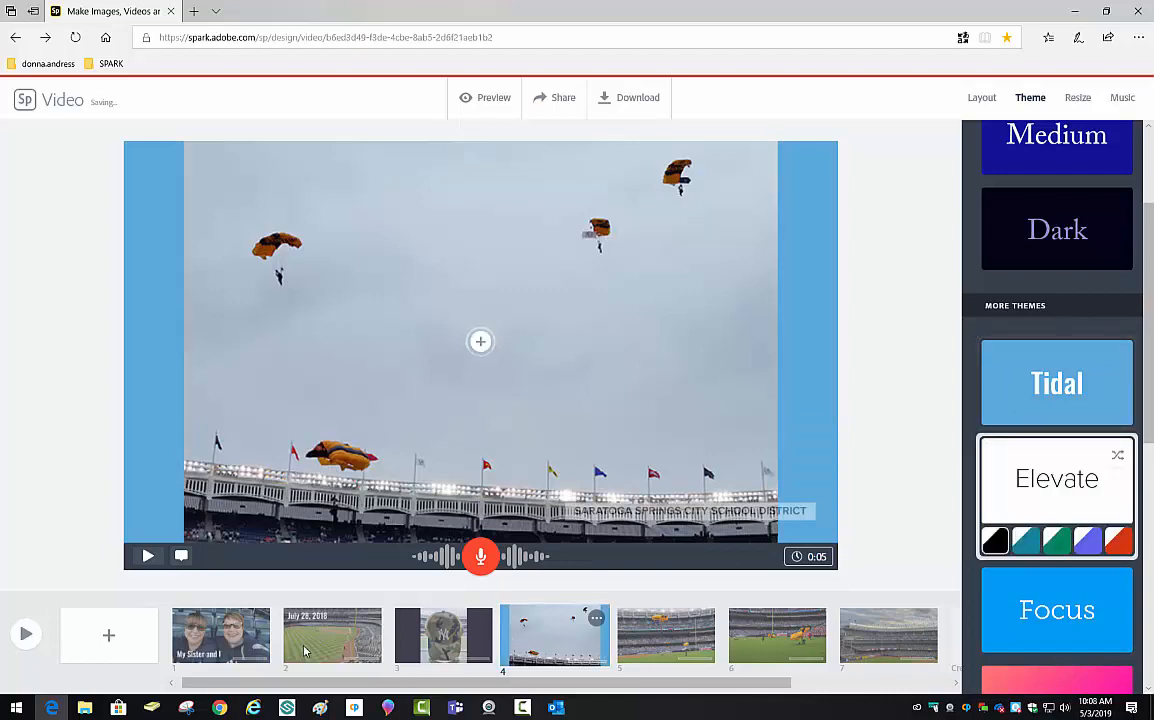
click(220, 635)
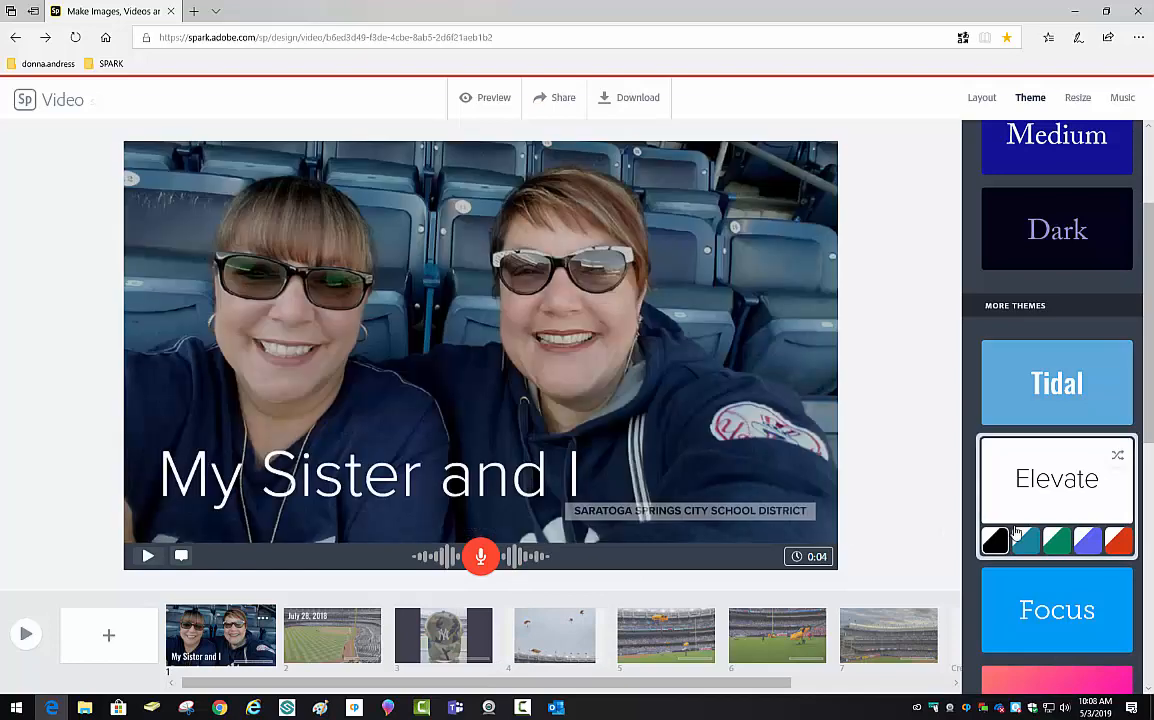
click(1051, 632)
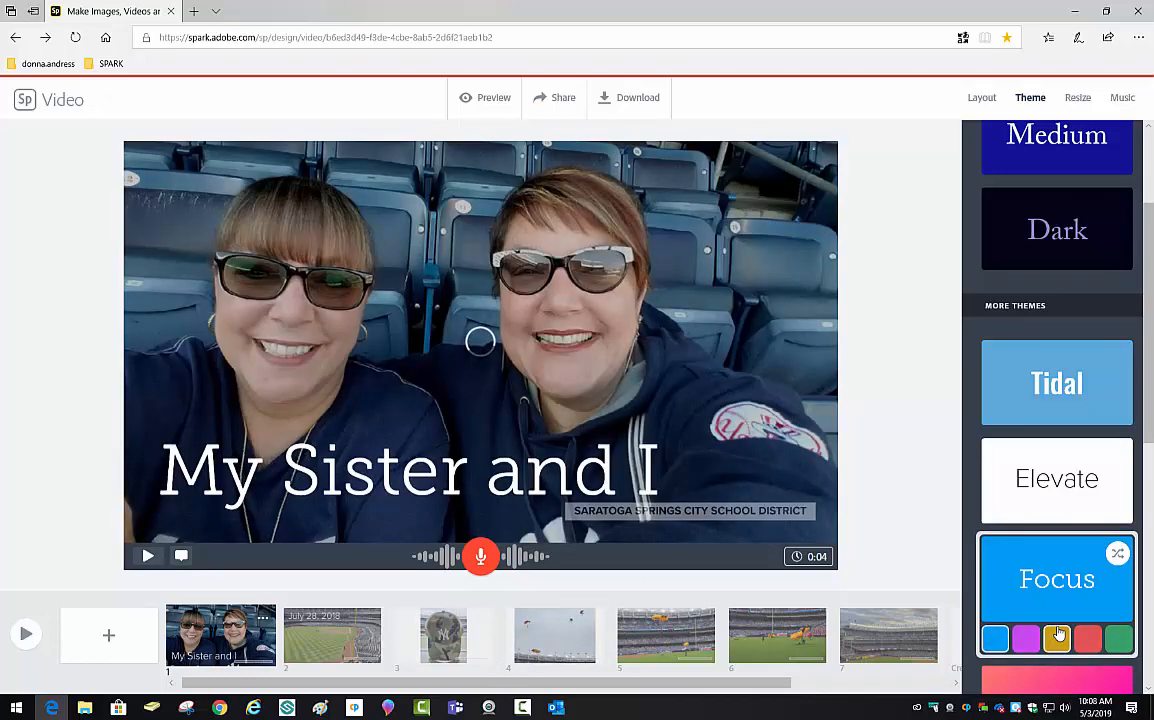
scroll(1068, 590, down, 5)
- Apply the Grace theme after trying Sage, and resize the video to square
click(1061, 530)
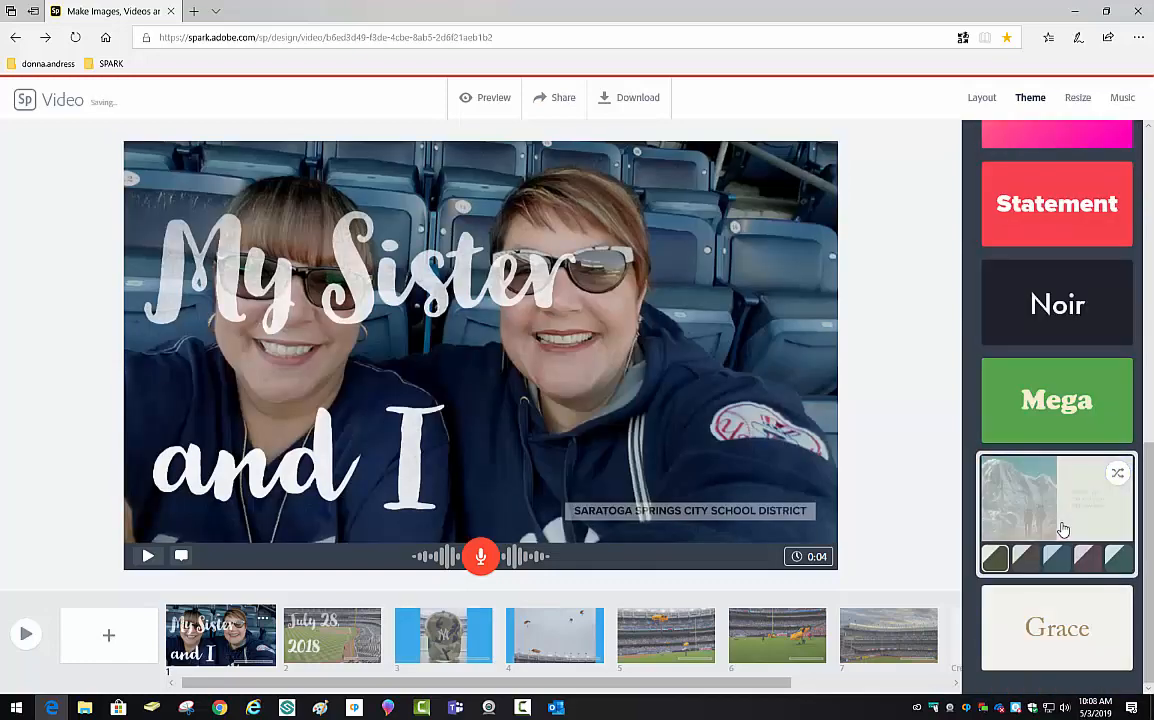
click(1052, 645)
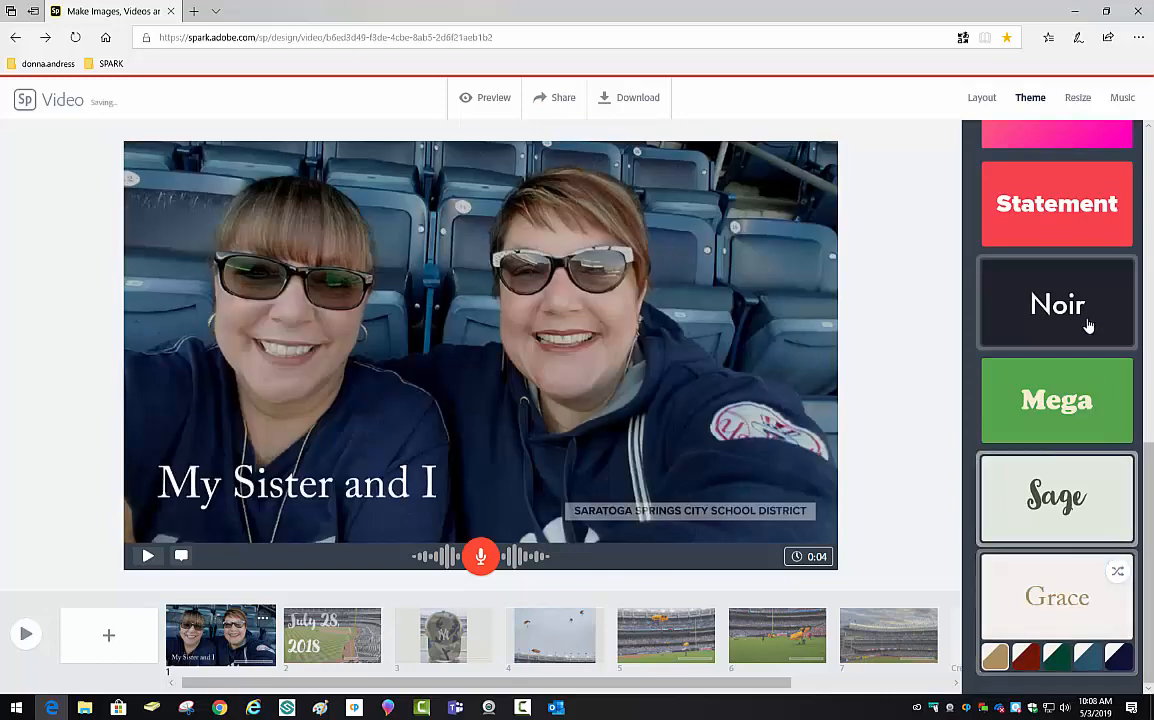
click(1077, 100)
click(1068, 300)
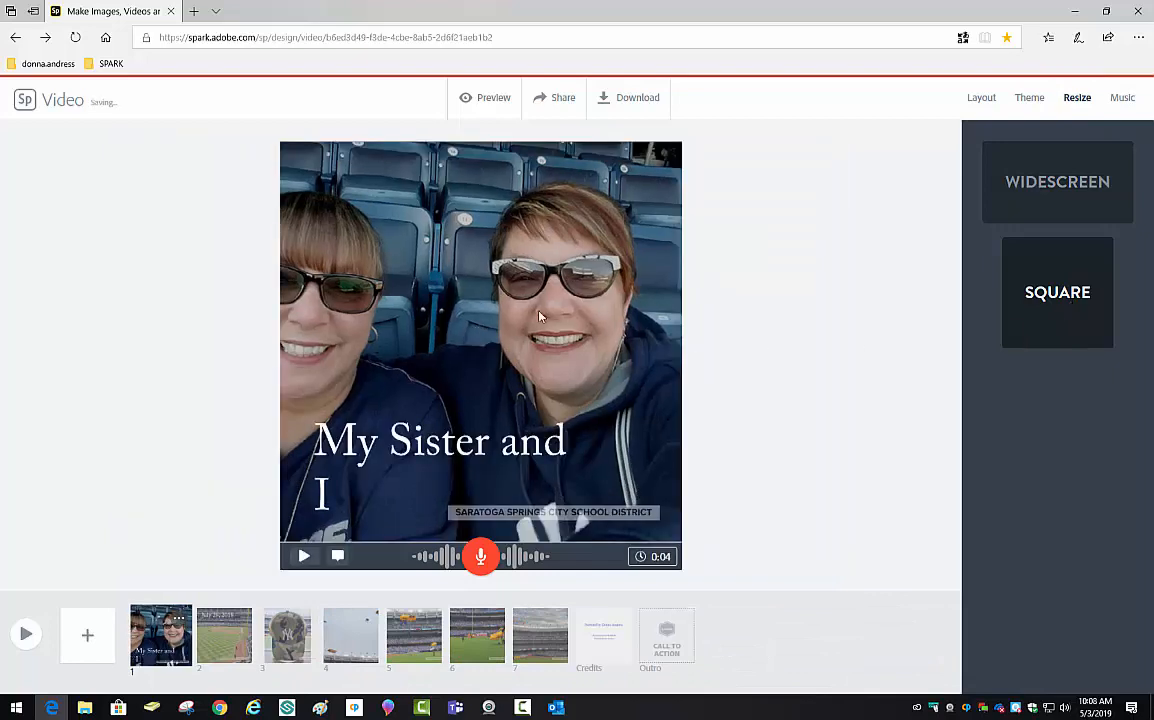
- Review slides 2–5 in square shape, then switch the video back to Widescreen and bring up the music choices
click(225, 640)
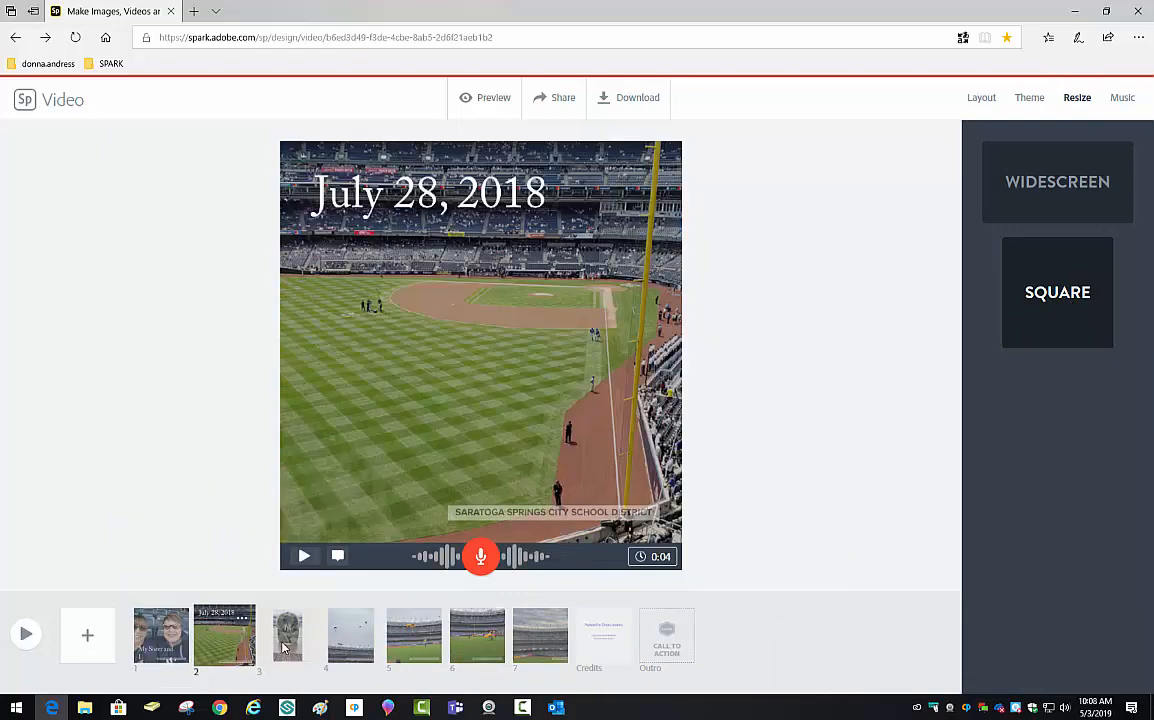
click(286, 645)
click(343, 641)
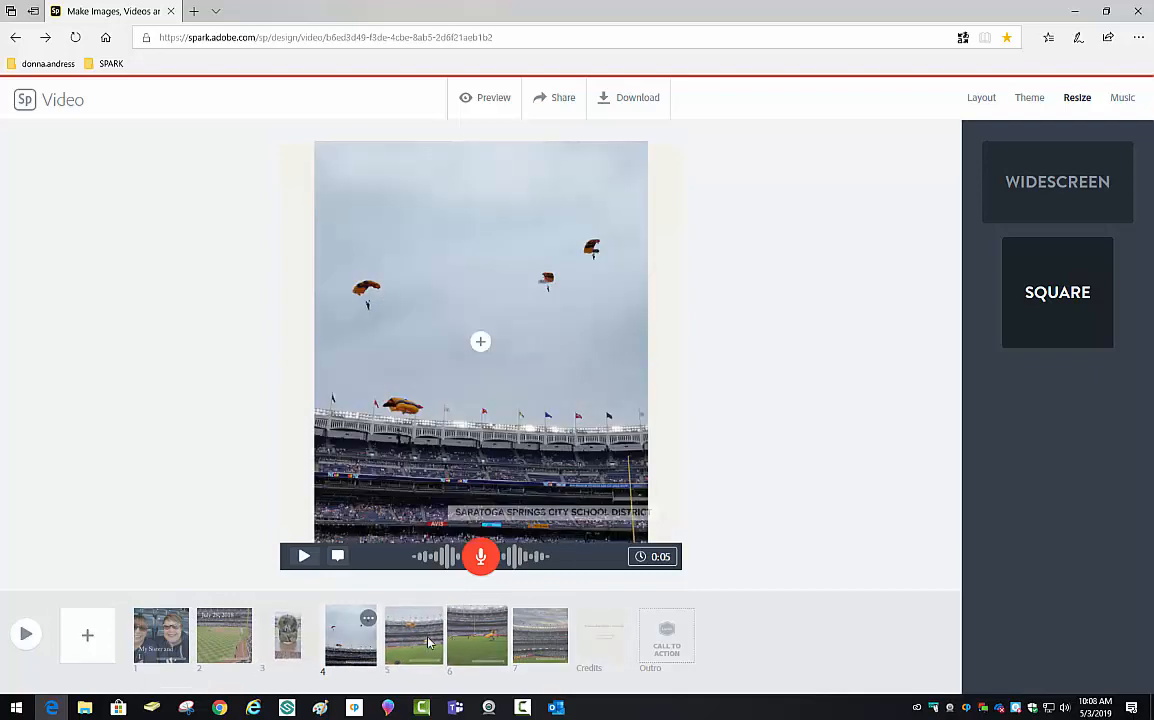
click(413, 635)
click(1043, 204)
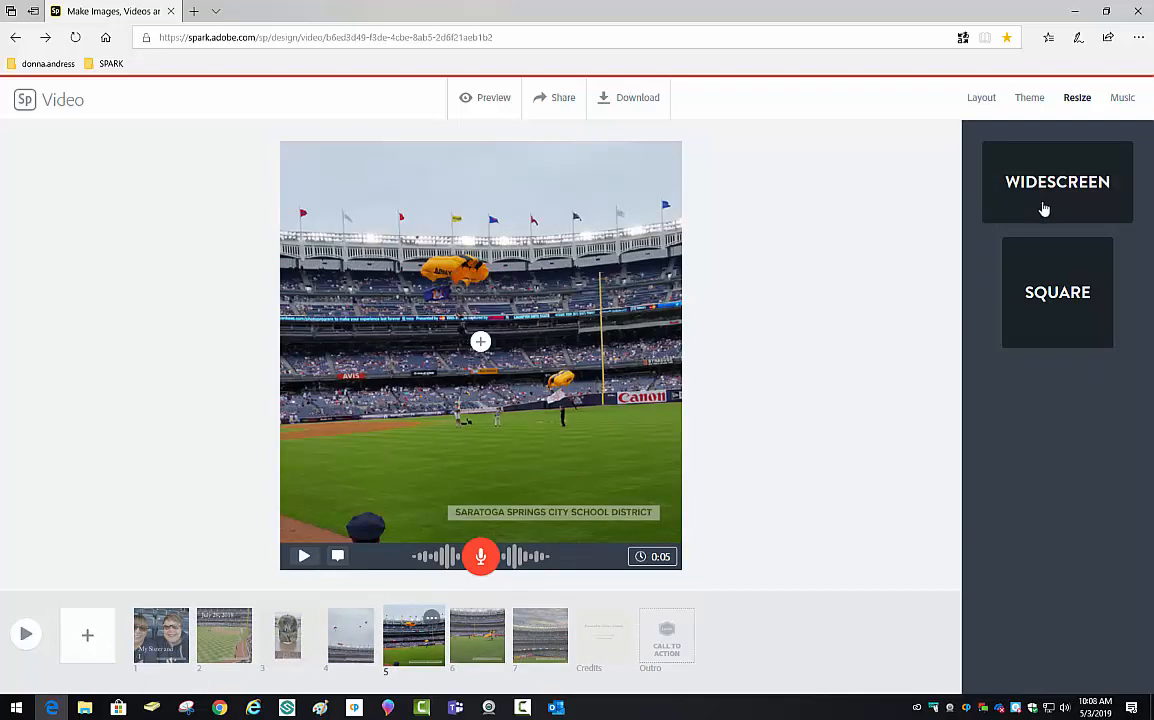
click(1122, 100)
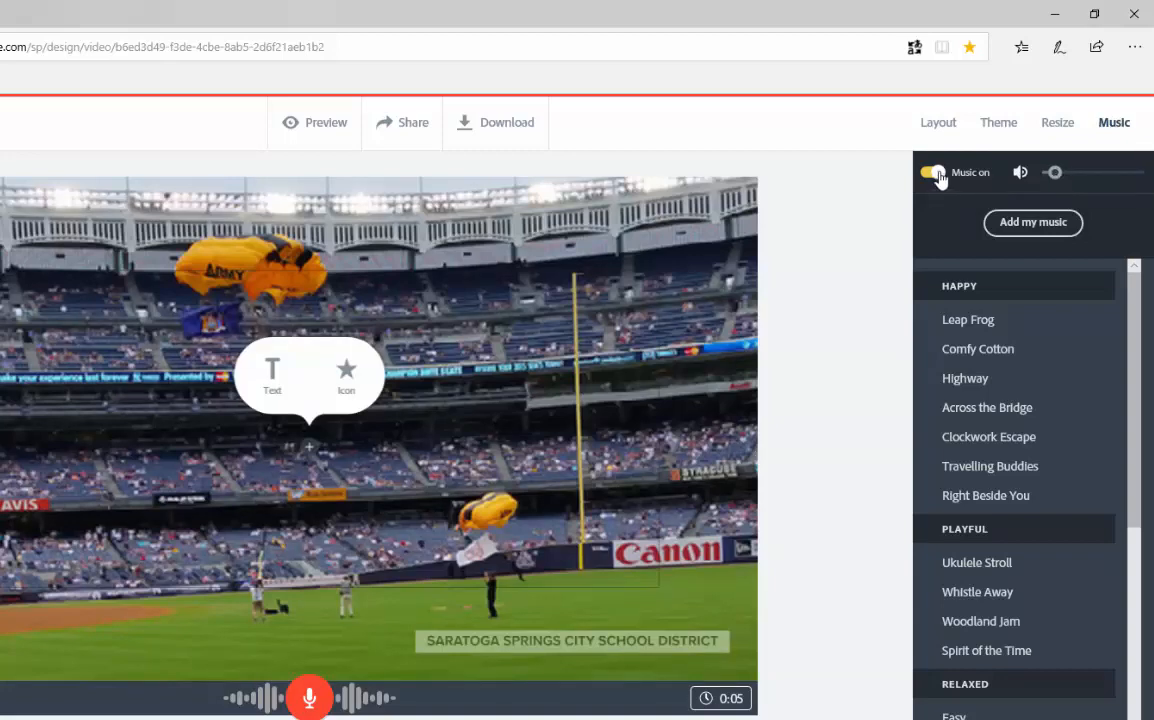
- Preview the Horror Movie and Stroll in Central Park tracks while keeping Trek Further as the soundtrack
scroll(940, 283, down, 6)
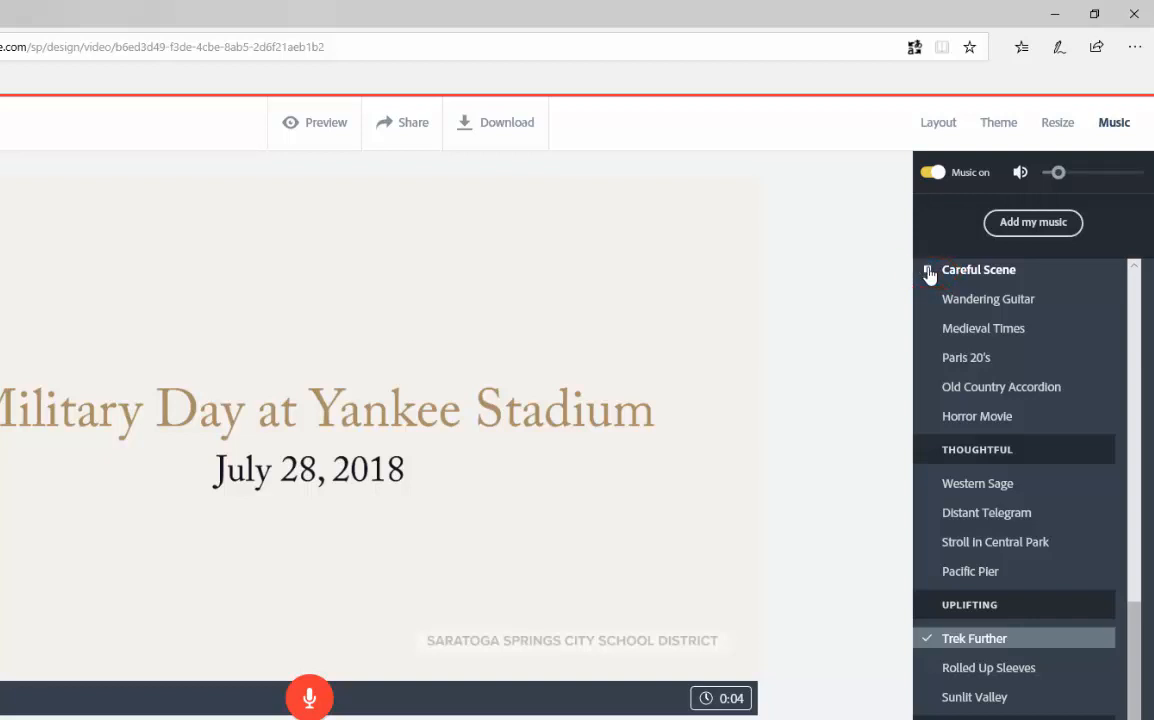
click(928, 419)
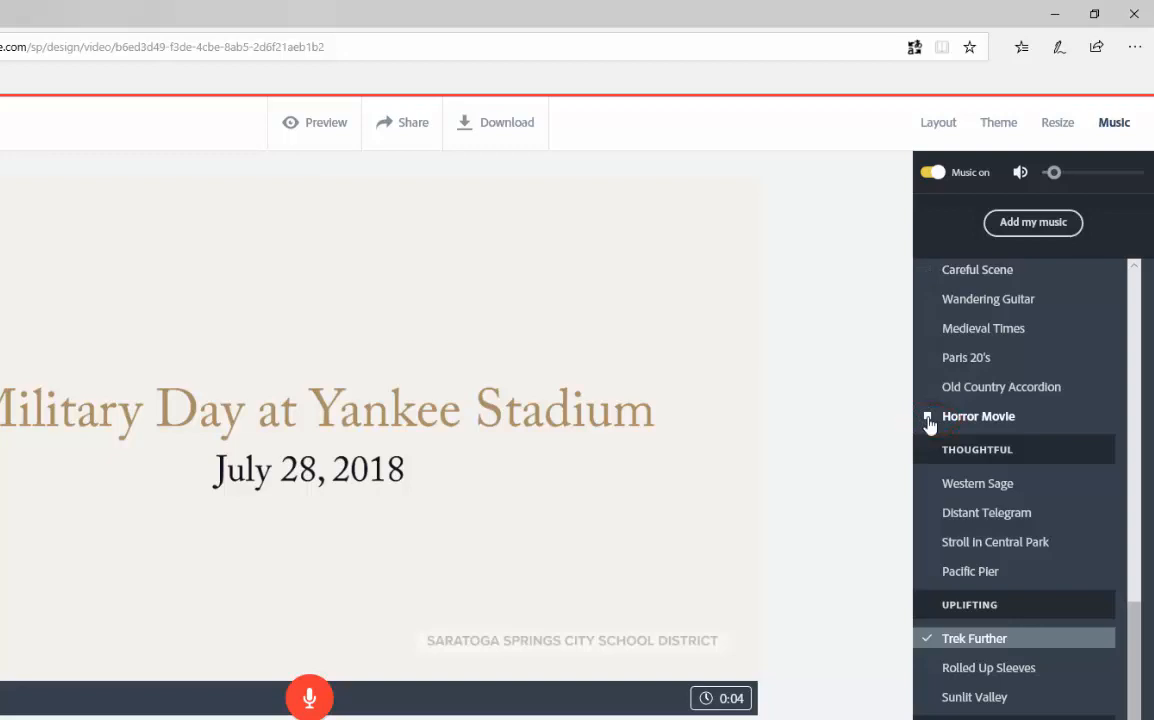
click(926, 542)
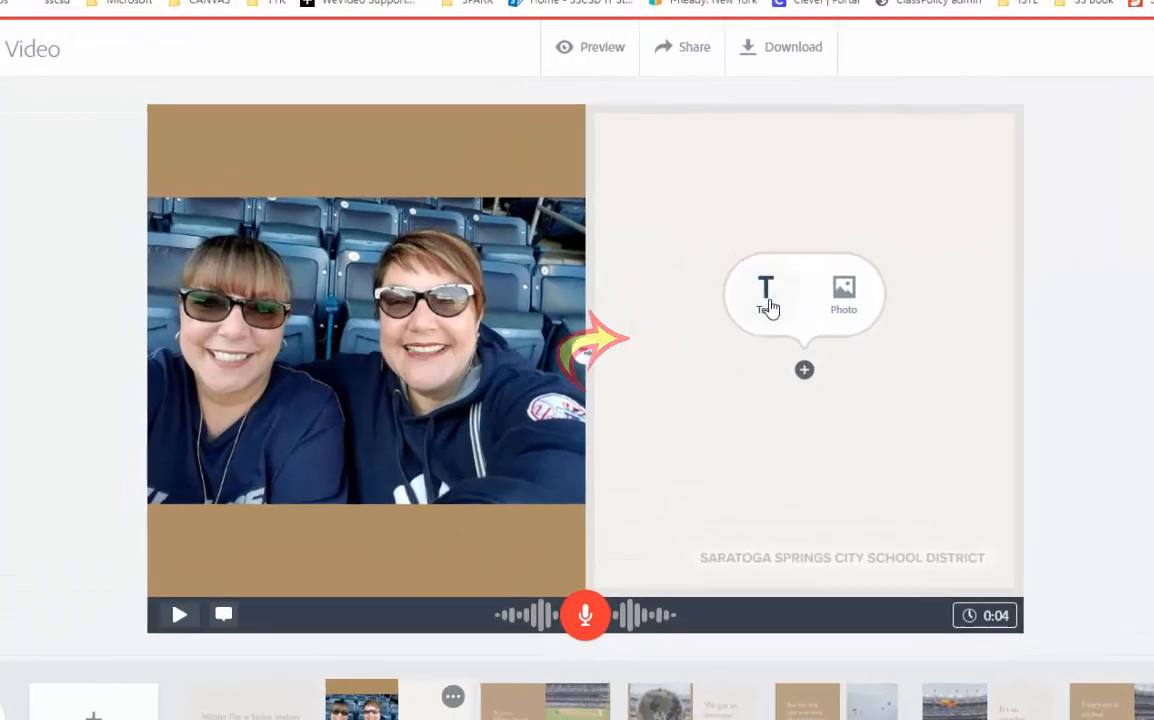
- Add the caption 'Every year, my sister and I go to Yankee Stadium for Military Day' in the empty pane
click(616, 278)
text(Eve)
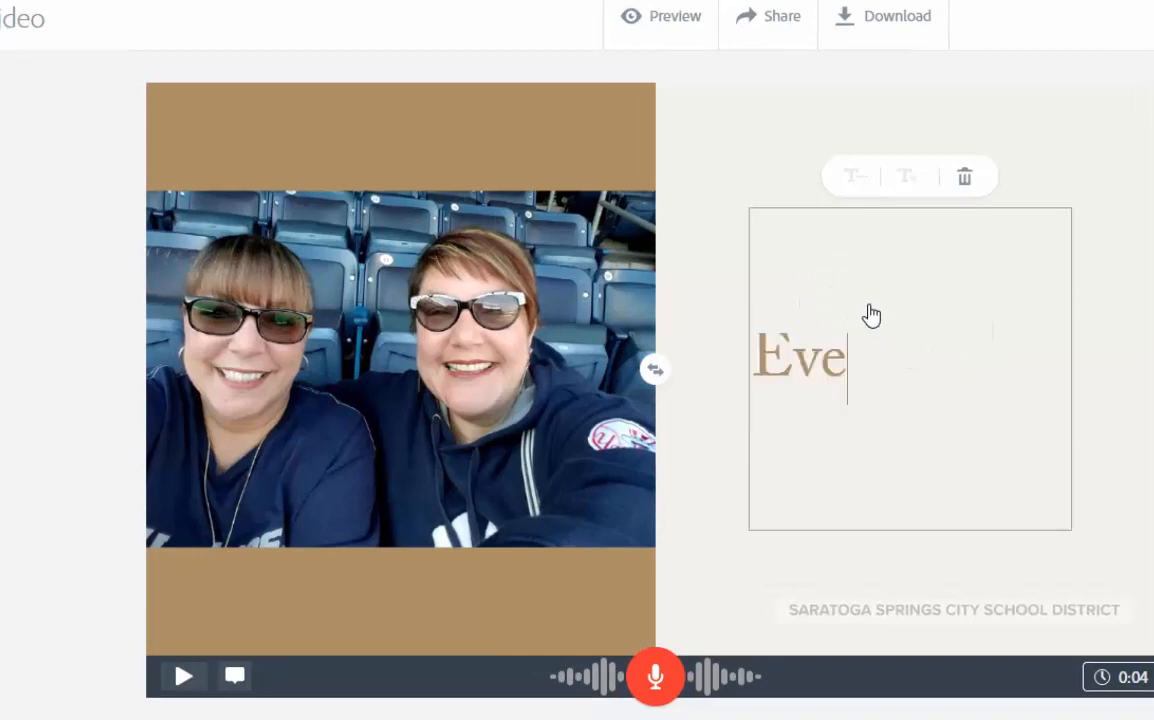
text(ry year, my sister and I go to Yankee Stadiumfor Military Day)
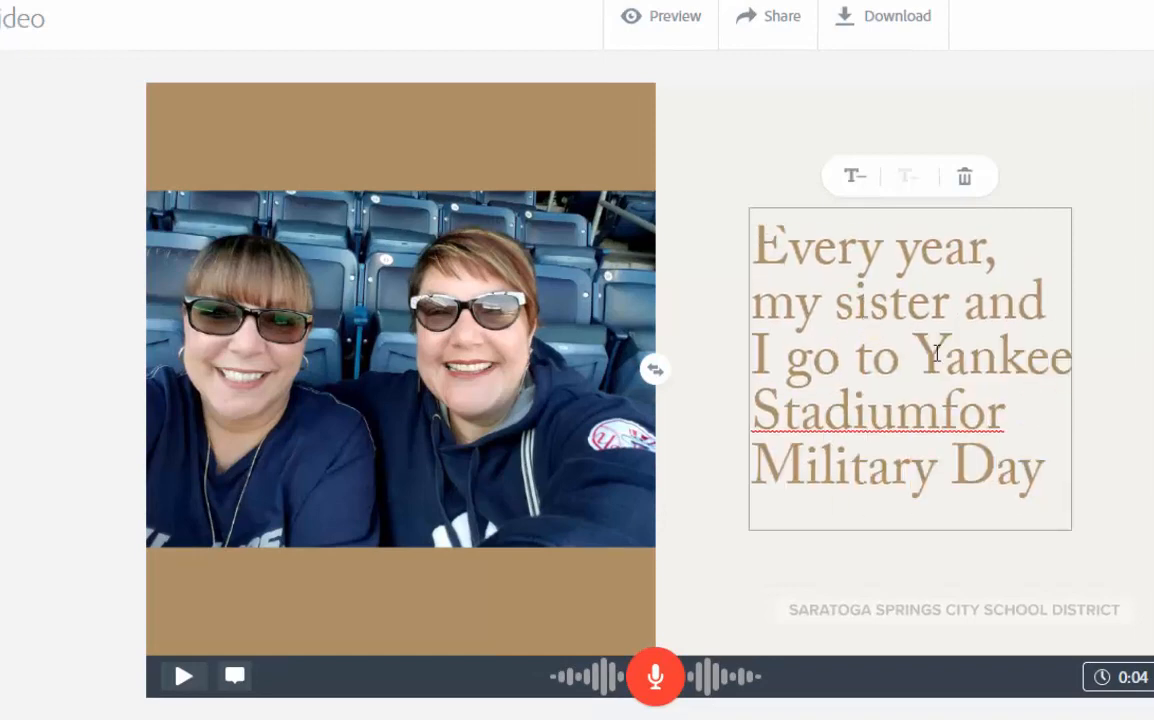
click(1004, 411)
click(1057, 473)
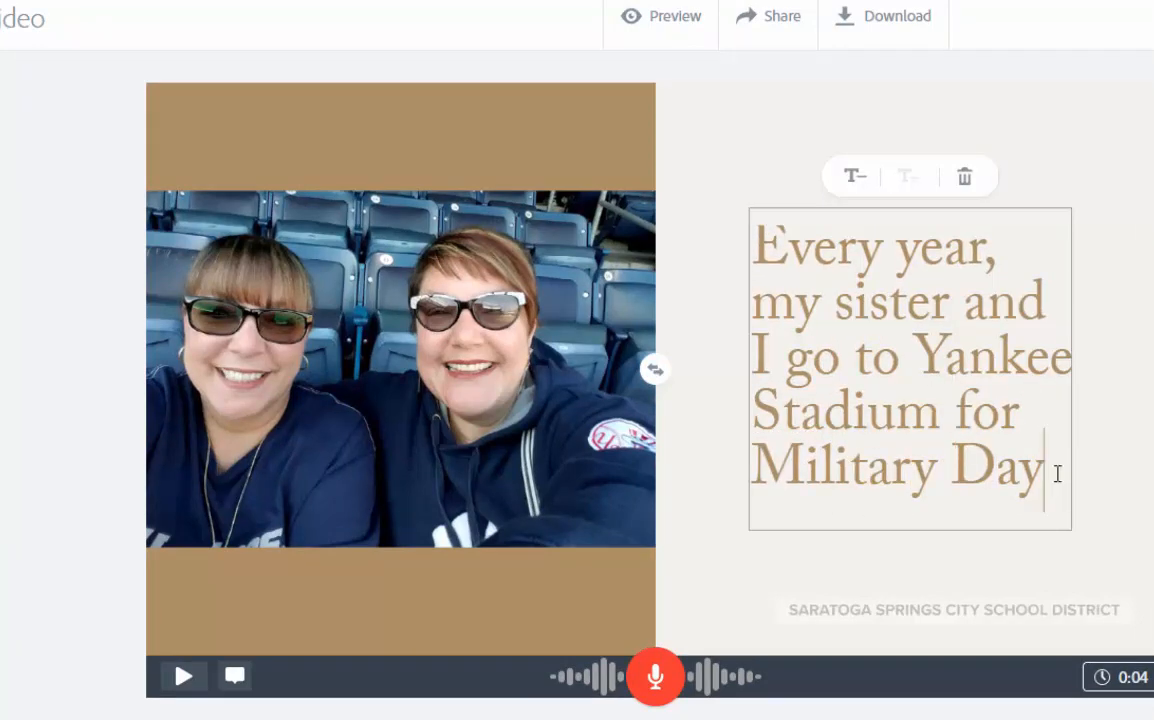
- Make the caption text slightly smaller and try swapping the photo and caption sides, then swap back
click(866, 186)
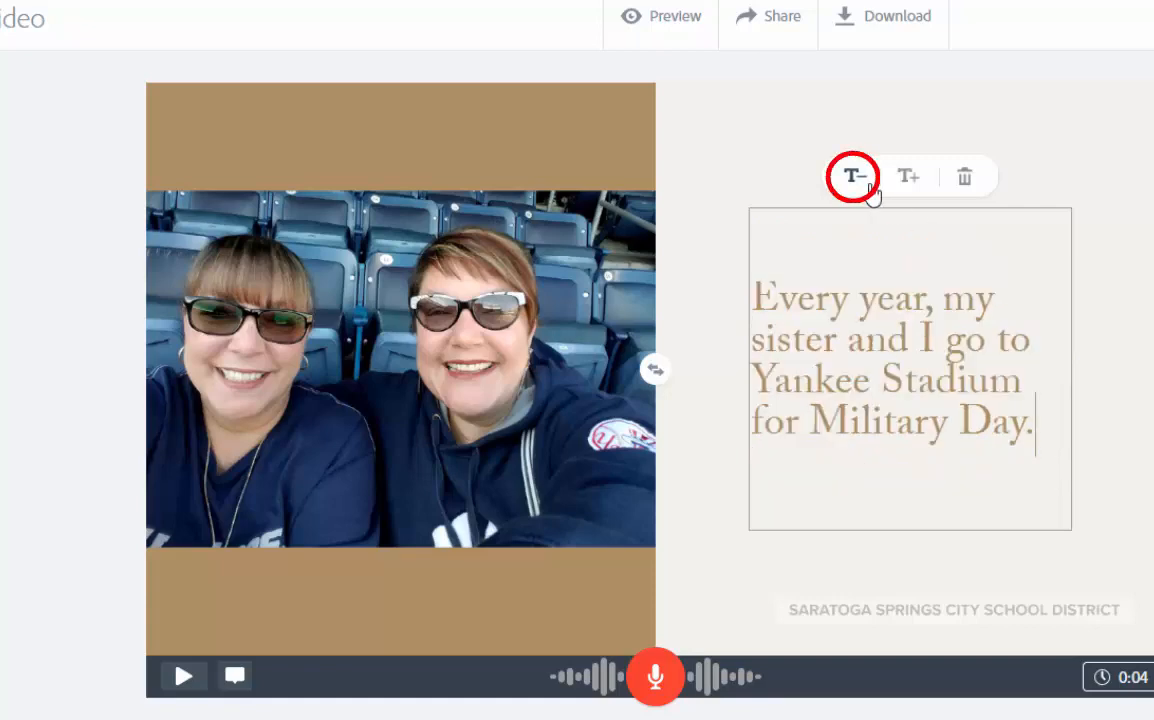
click(908, 177)
click(866, 186)
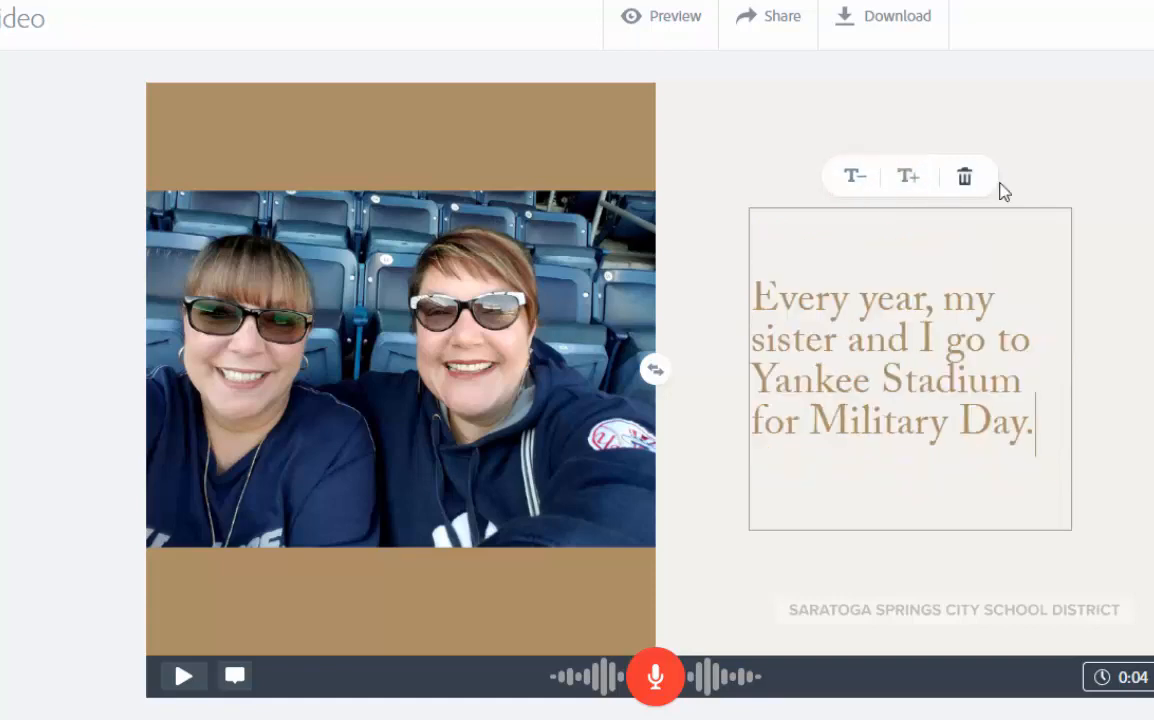
click(663, 370)
click(663, 370)
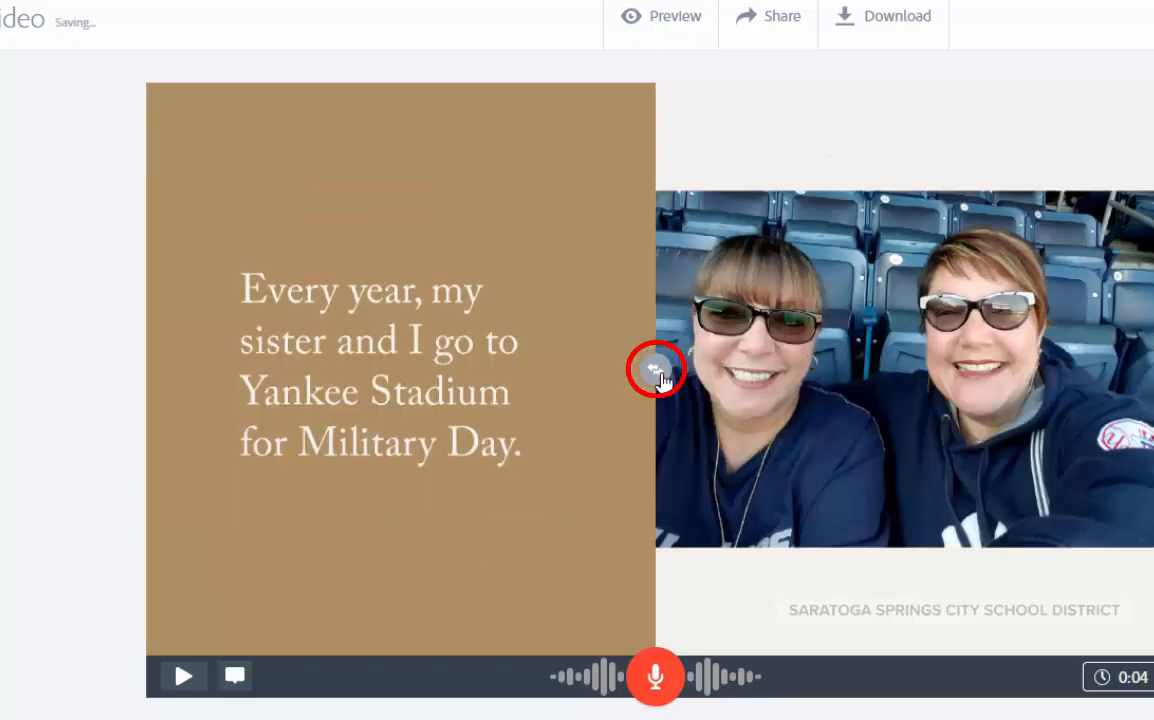
click(661, 374)
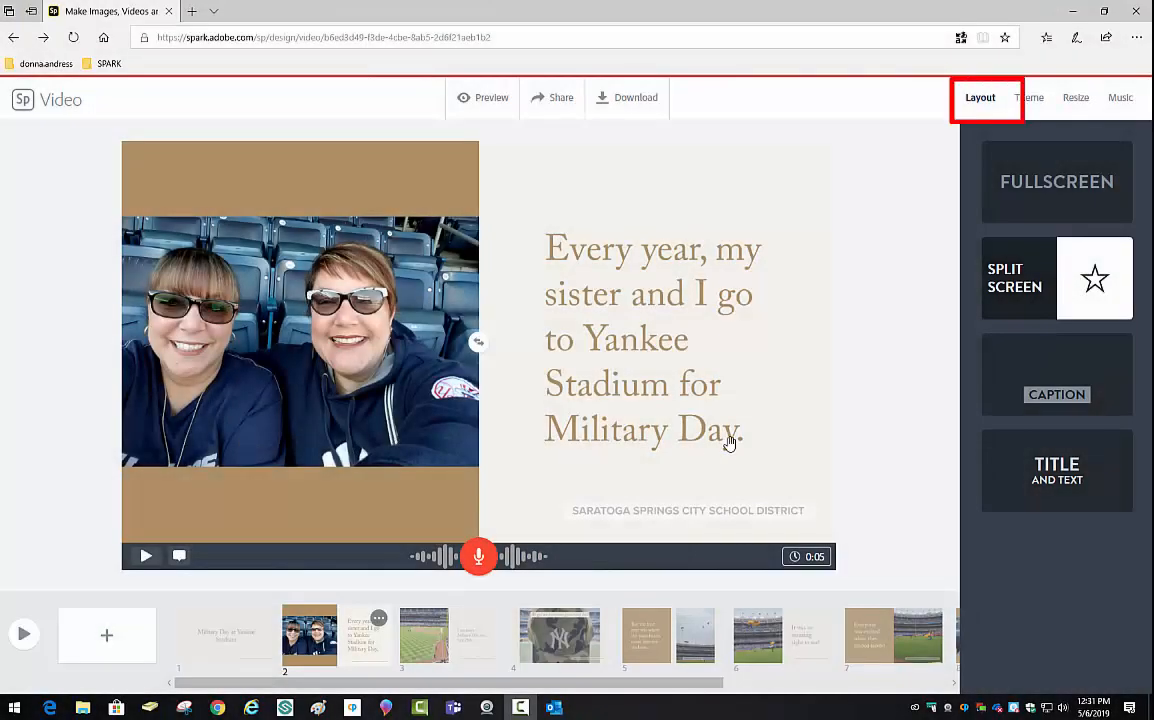
- Switch slide 2 to the Caption layout and shrink the caption text two sizes
click(1056, 375)
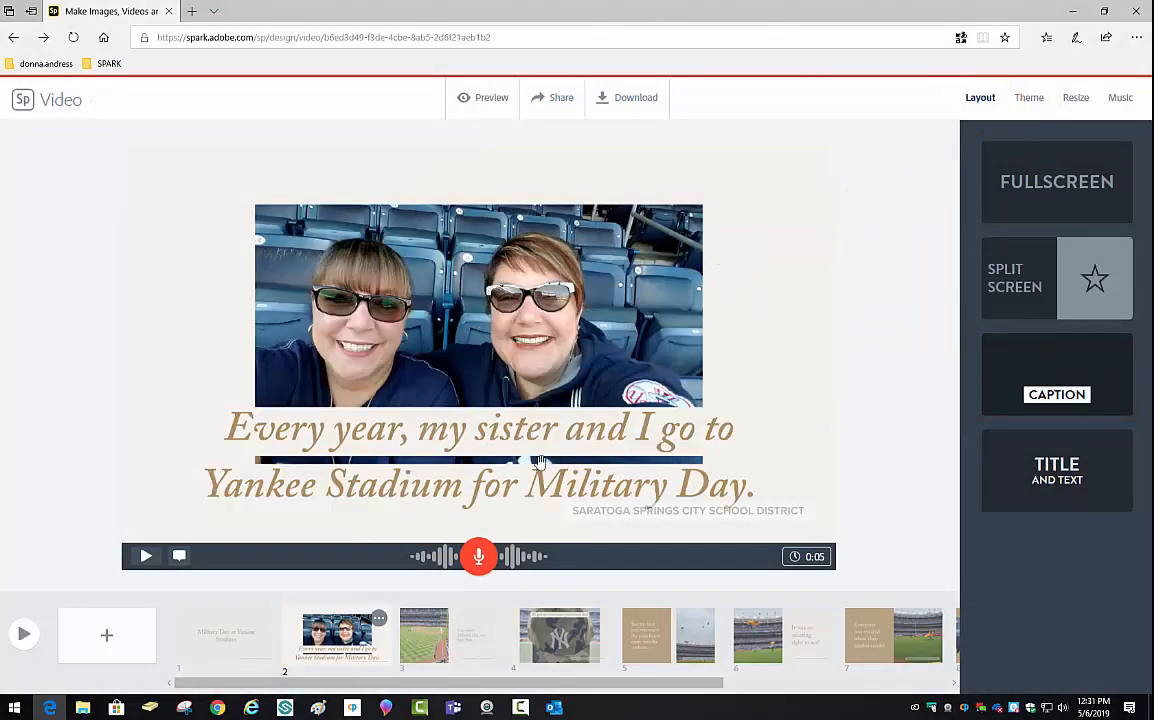
click(498, 440)
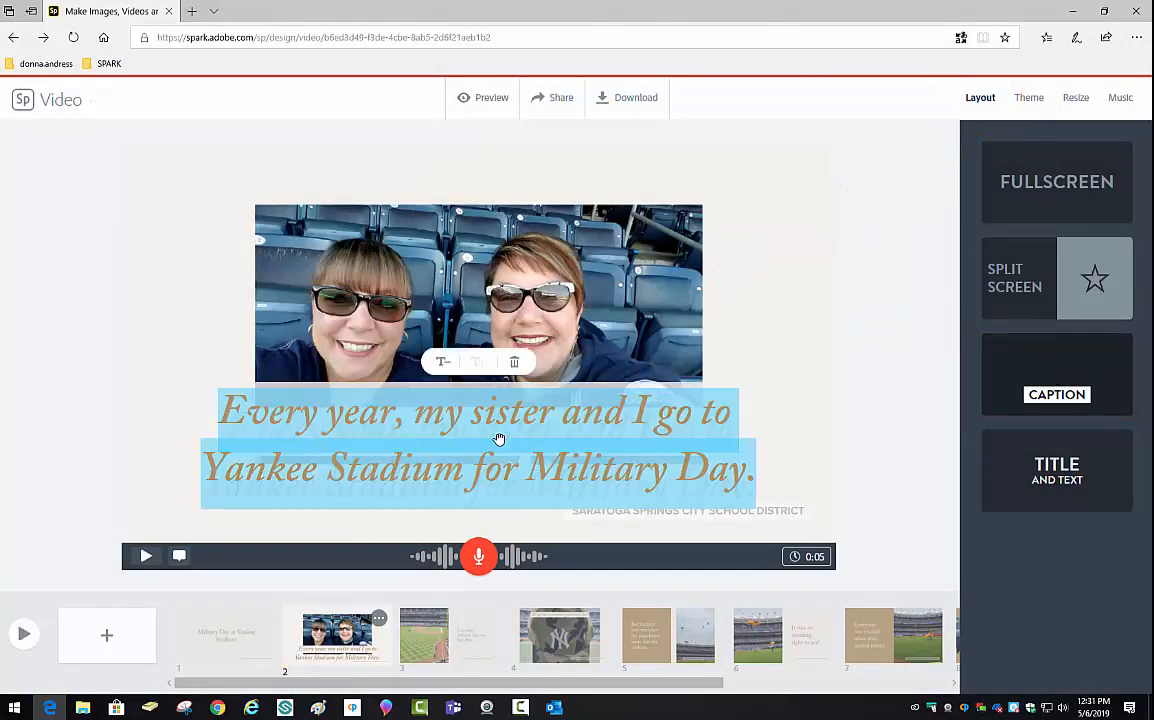
click(443, 363)
click(443, 363)
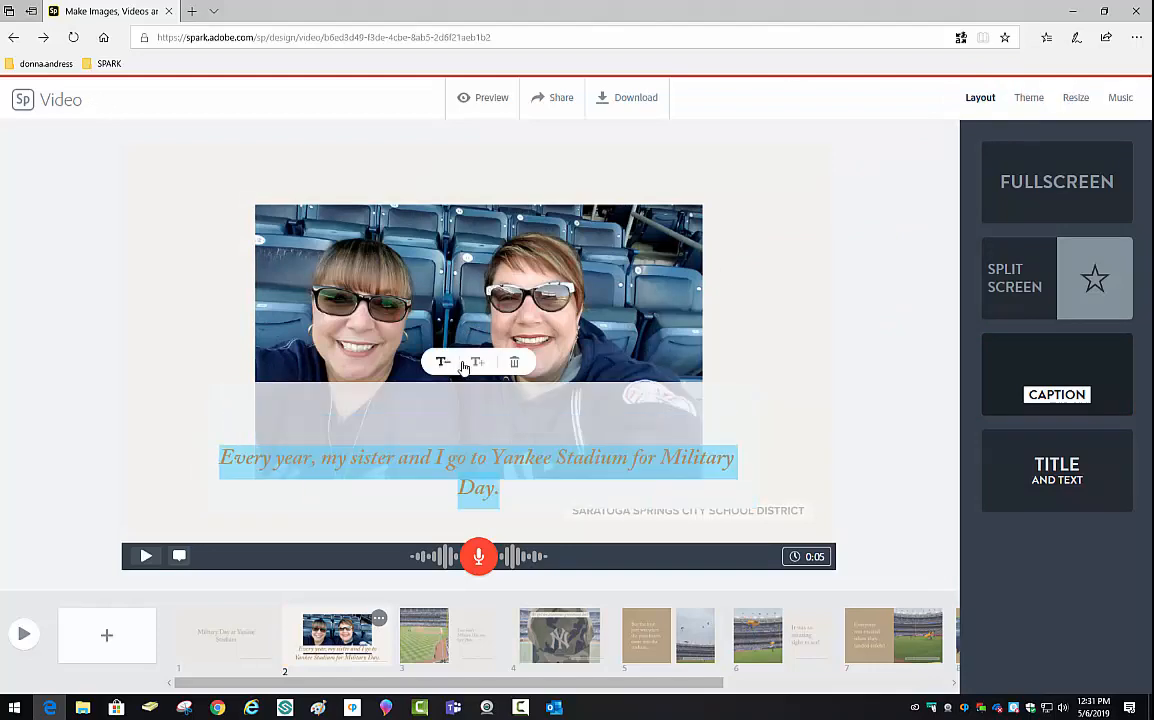
- Zoom the slide 2 photo in three times until it fills the slide, then go to Share
click(476, 366)
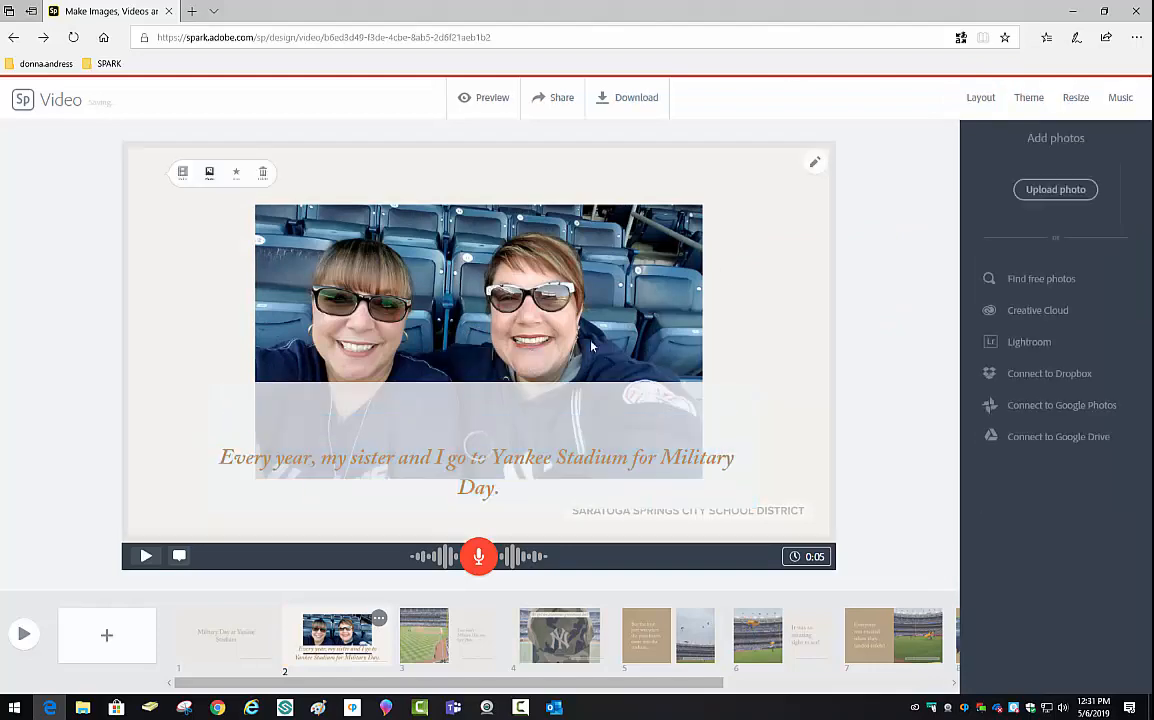
click(816, 160)
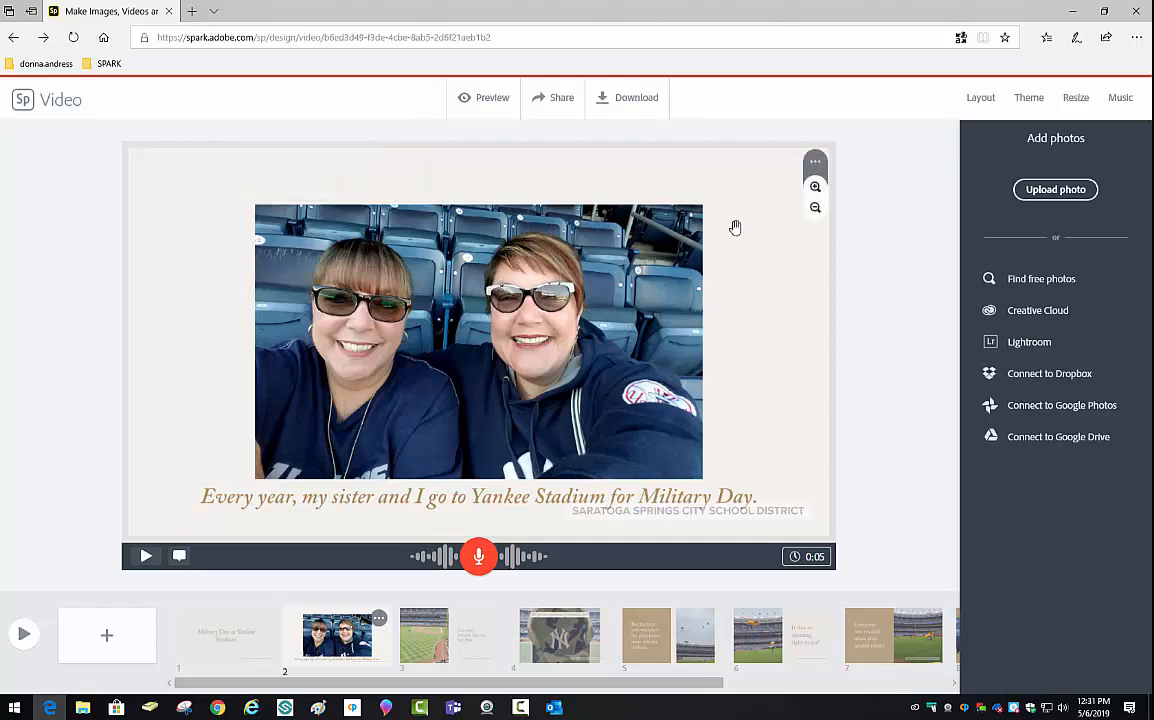
click(816, 188)
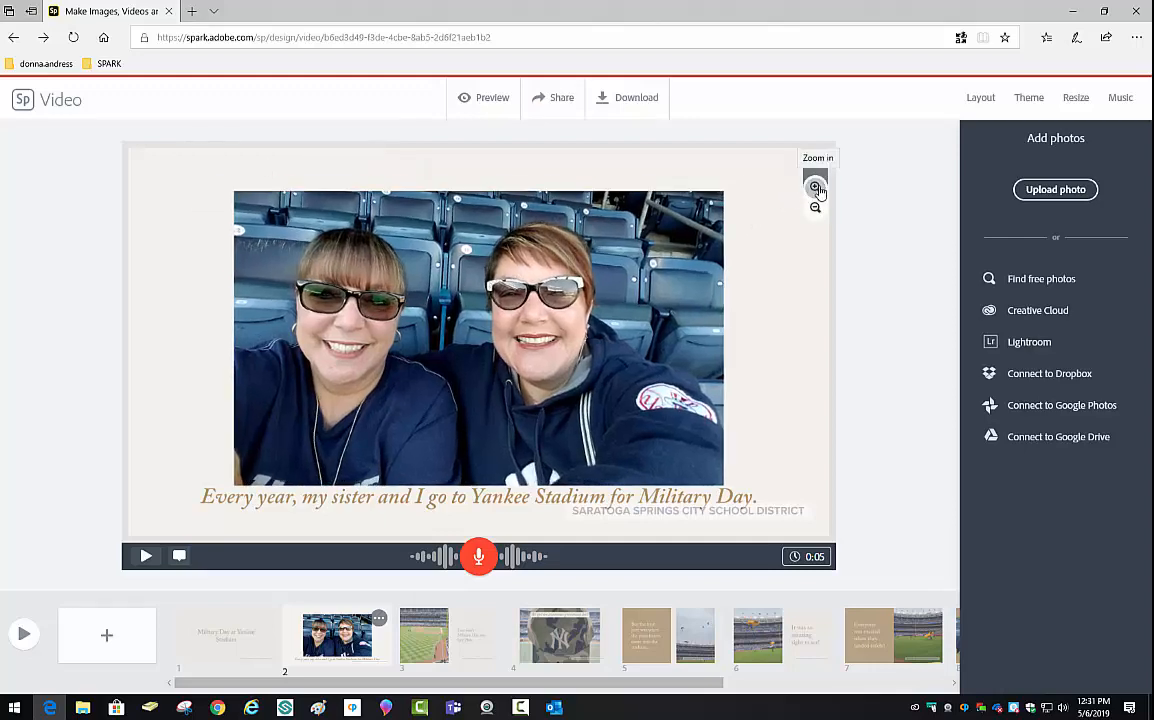
click(818, 190)
click(818, 190)
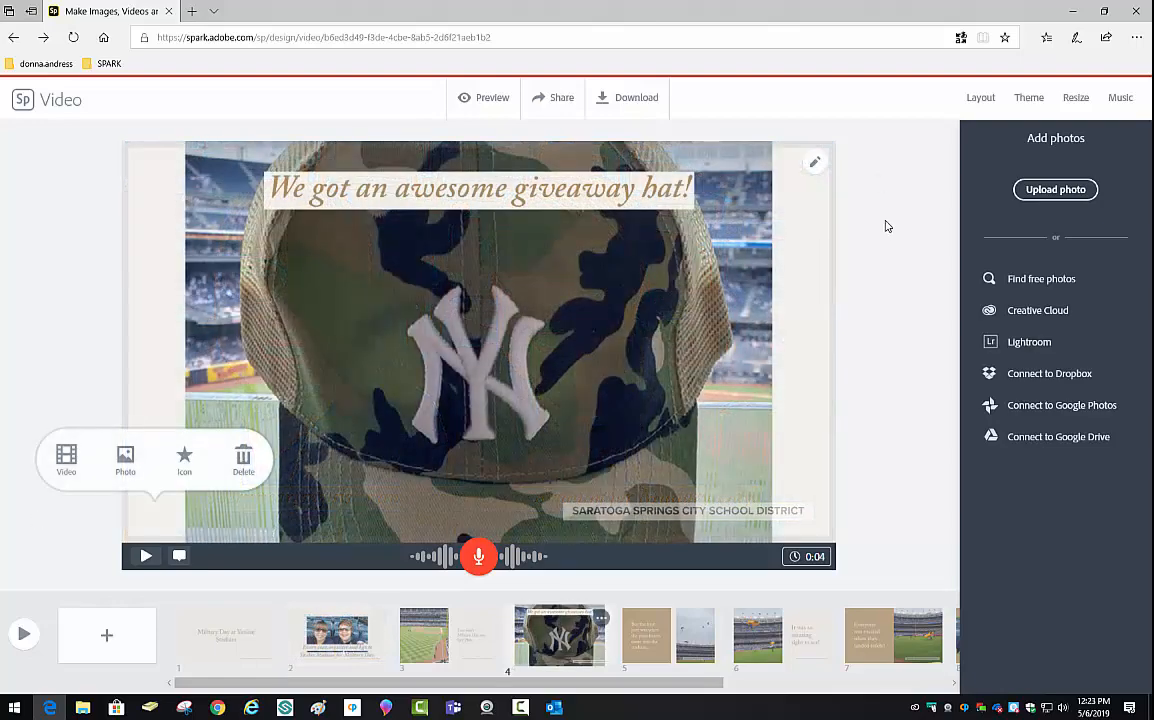
click(540, 100)
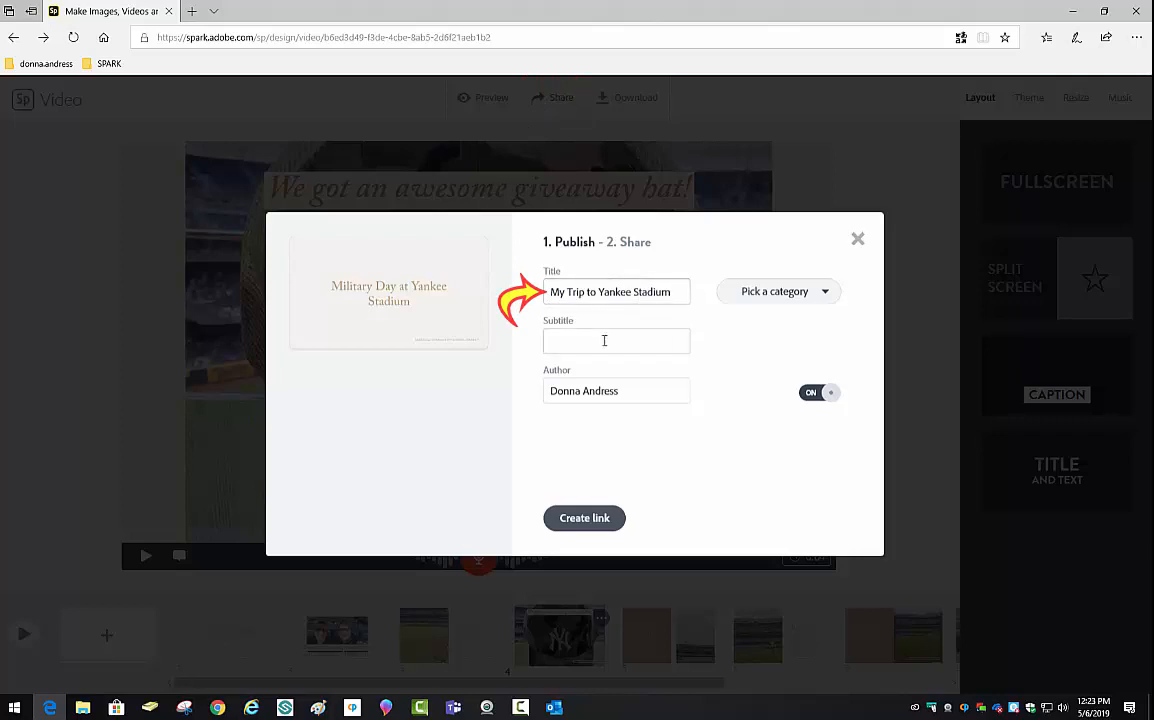
- Publish the video as a link in the Events category, leaving the subtitle and author fields unchanged
click(604, 340)
click(636, 397)
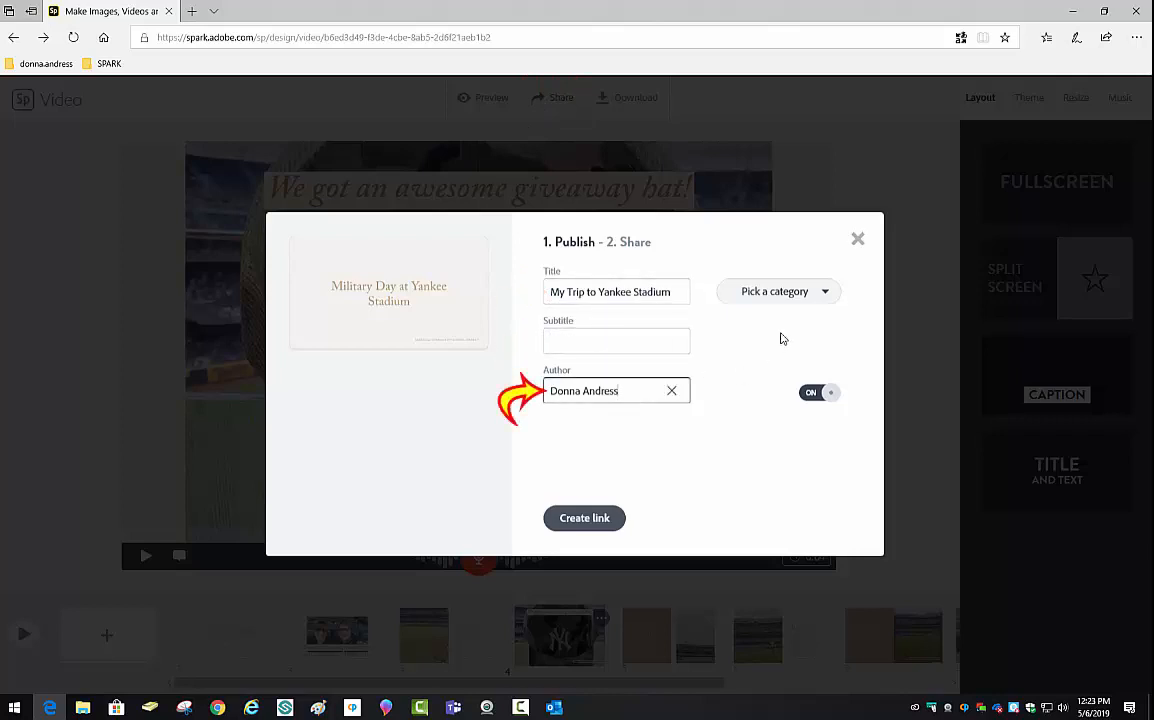
click(831, 294)
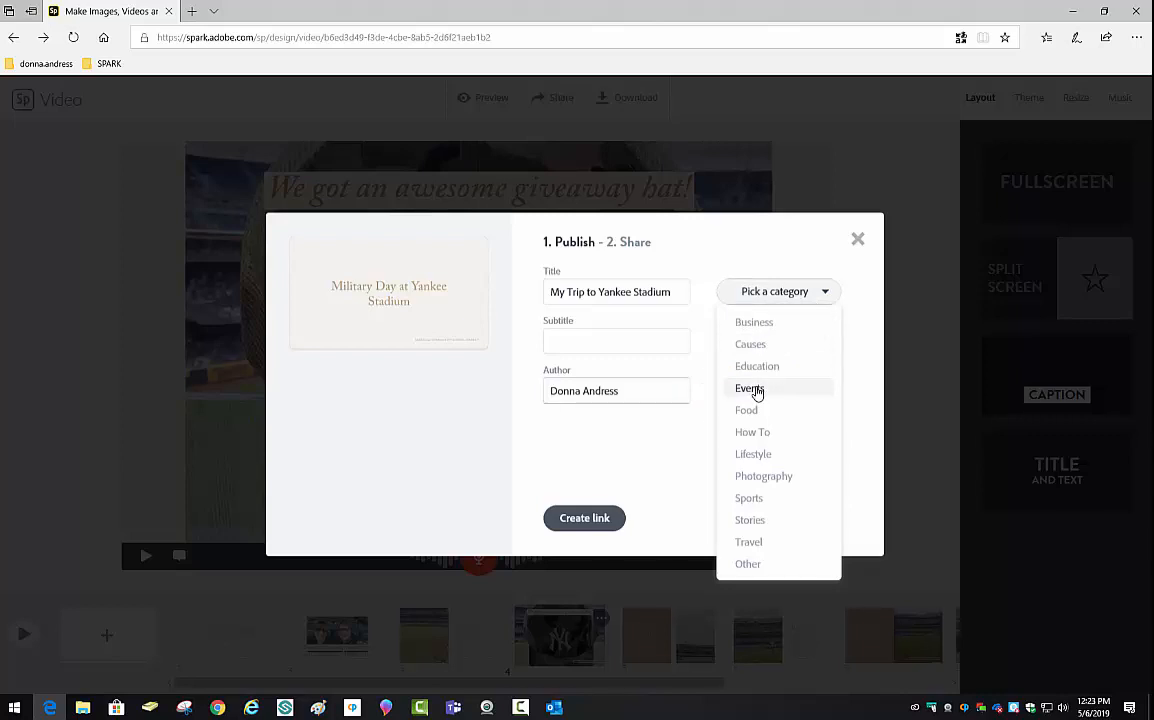
click(757, 390)
click(561, 519)
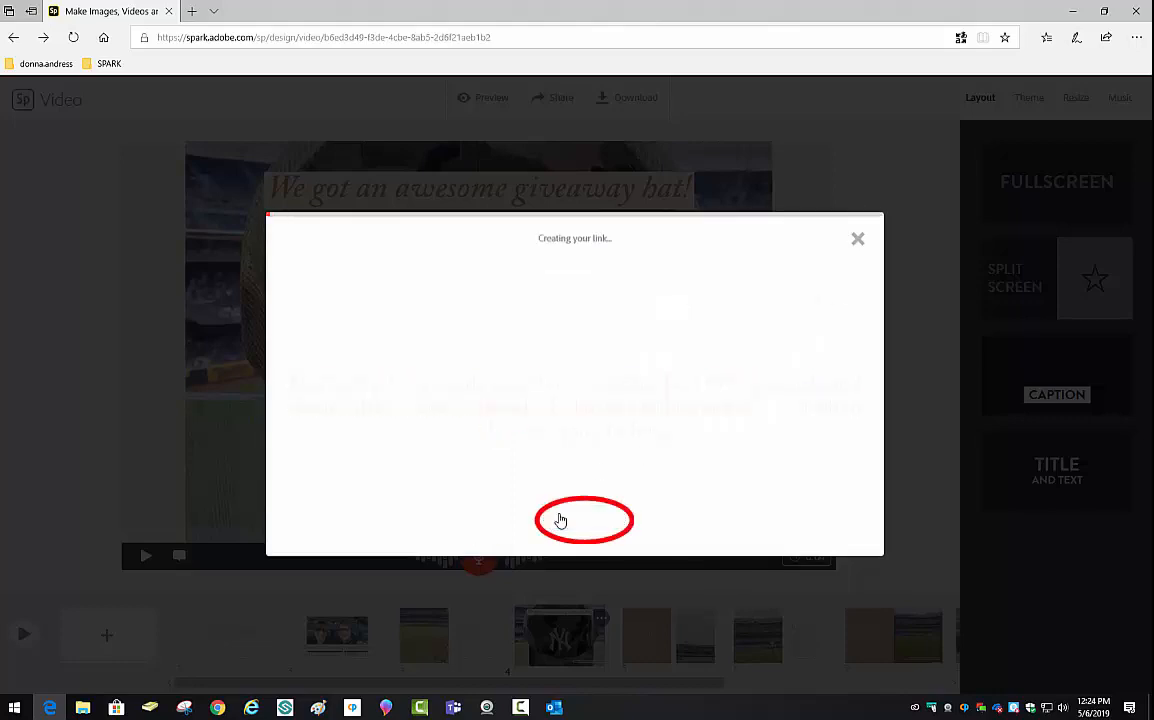